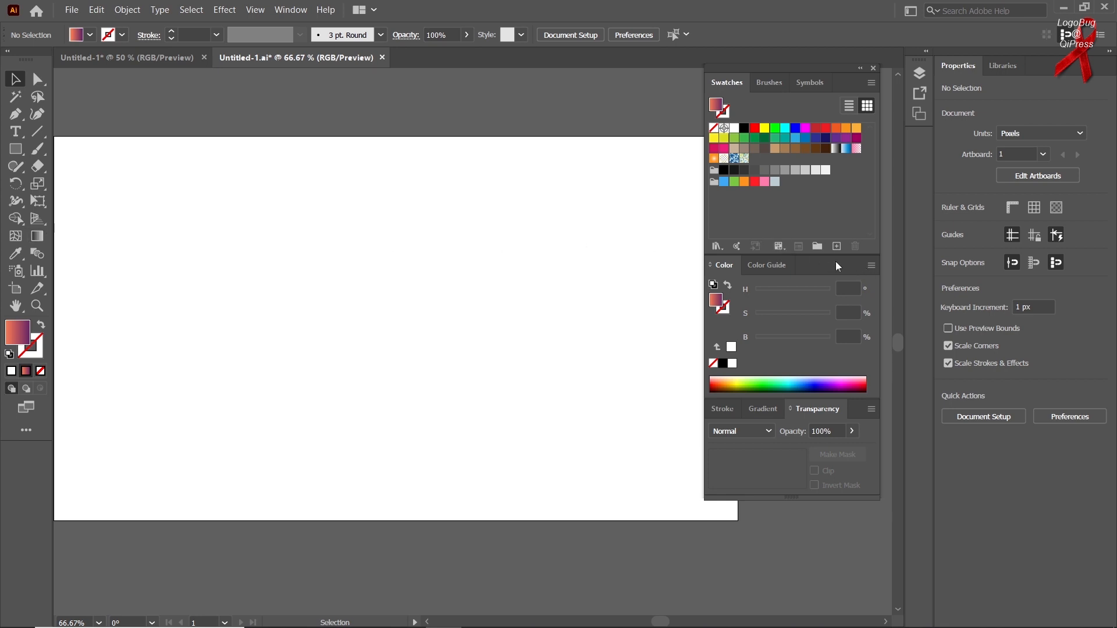
Step: Draw a 512 × 512 px gradient-filled square near the middle of the artboard with the Rectangle tool
left_click(766, 410)
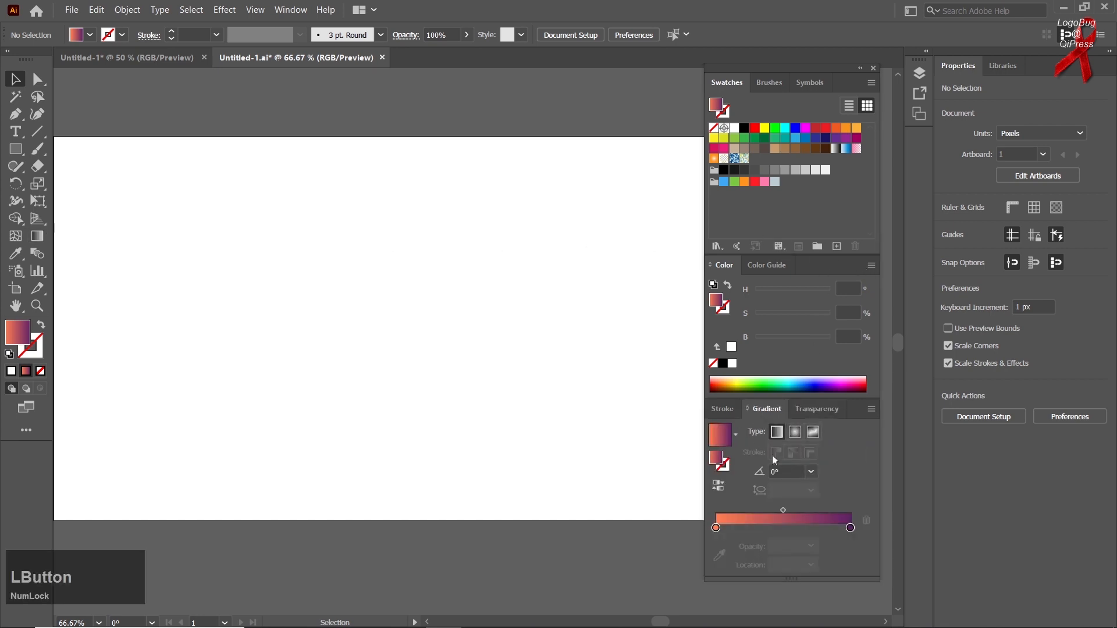
left_click(39, 238)
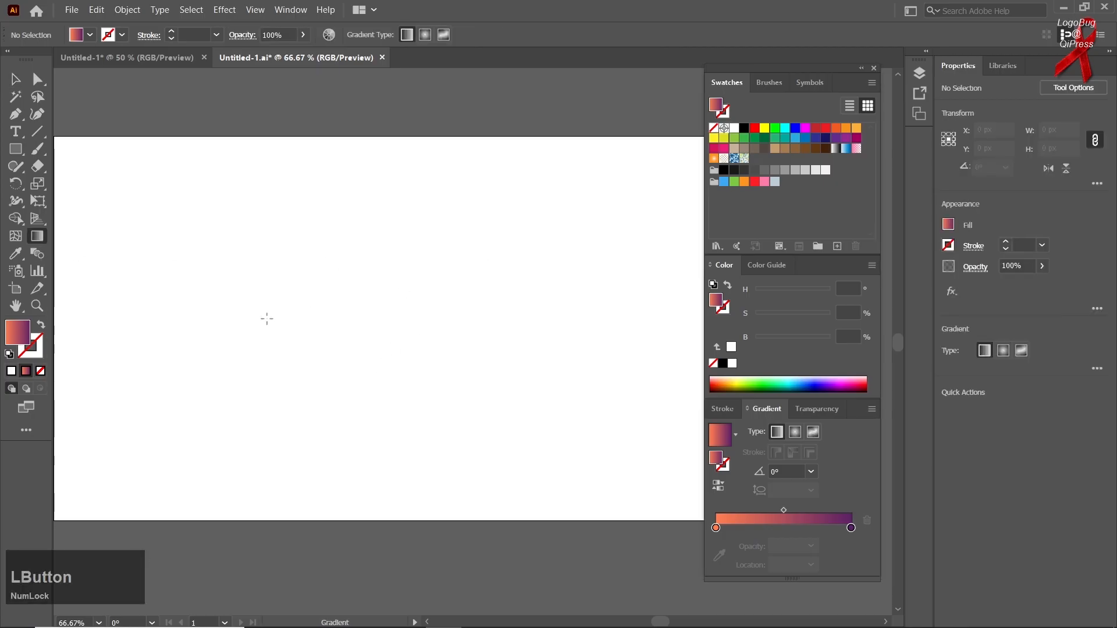
right_click(16, 155)
left_click(58, 150)
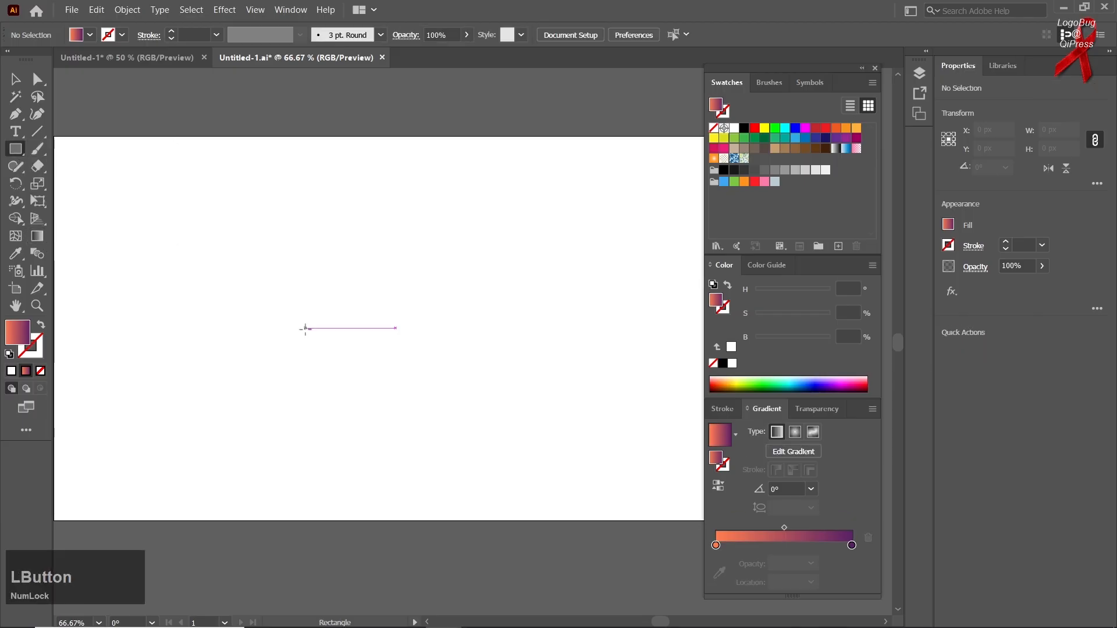
mouse_move(365, 325)
left_mouse_down()
mouse_move(452, 427)
mouse_move(493, 453)
left_mouse_up()
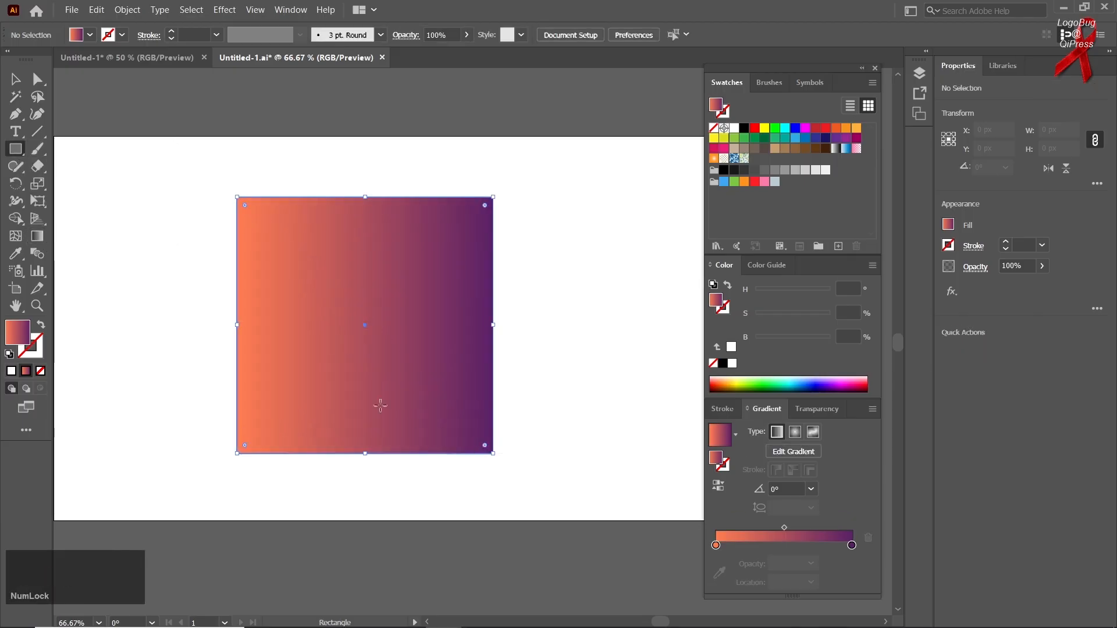
Step: Change the square's fill to the solid red-orange colour #BC4A2F
left_click(11, 371)
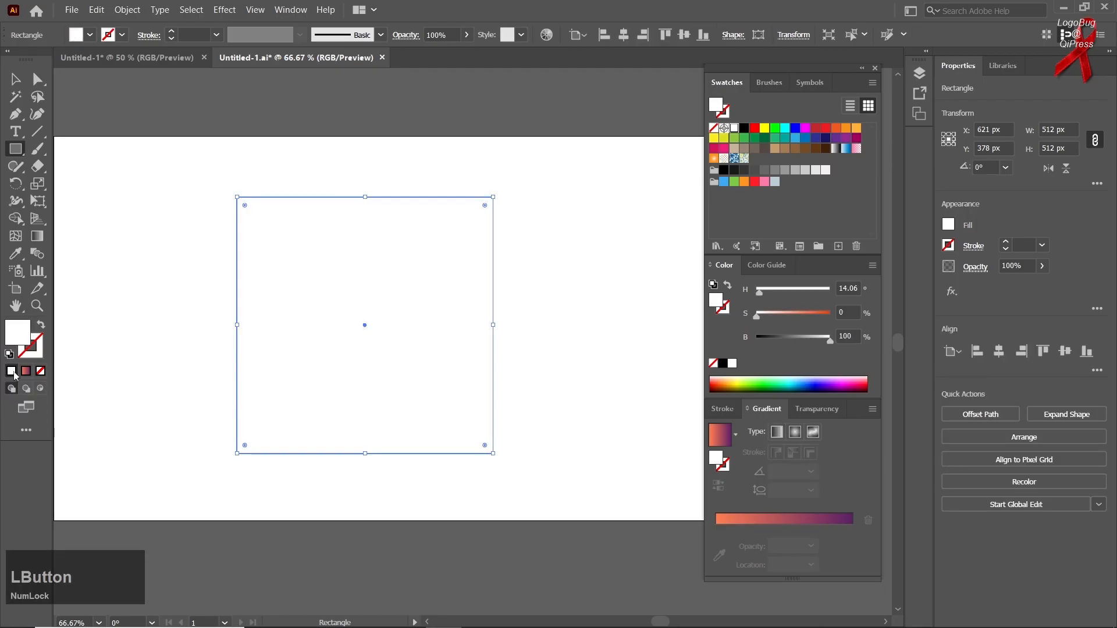
double_click(17, 335)
left_click(615, 209)
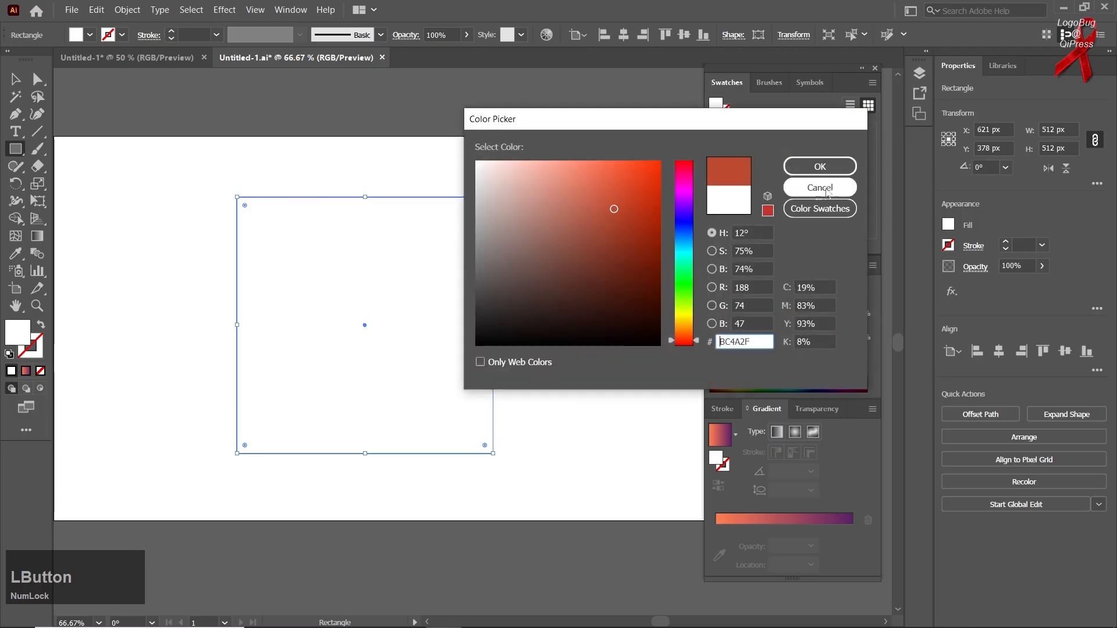
left_click(819, 170)
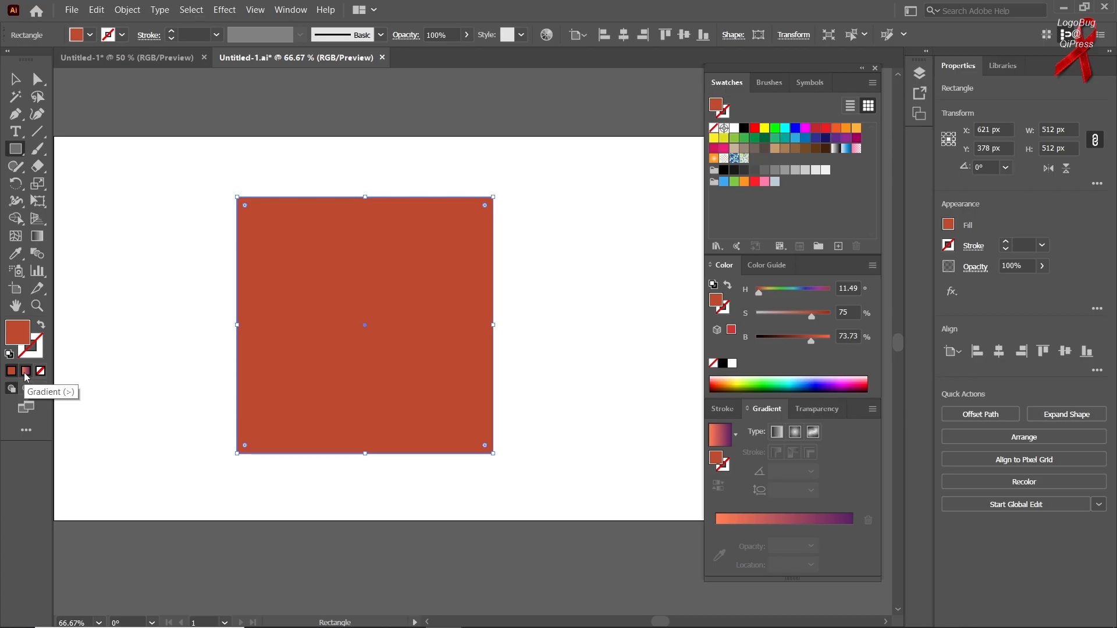
Step: Switch the square's fill between gradient, none and solid colour, ending with the orange-to-purple linear gradient
left_click(26, 377)
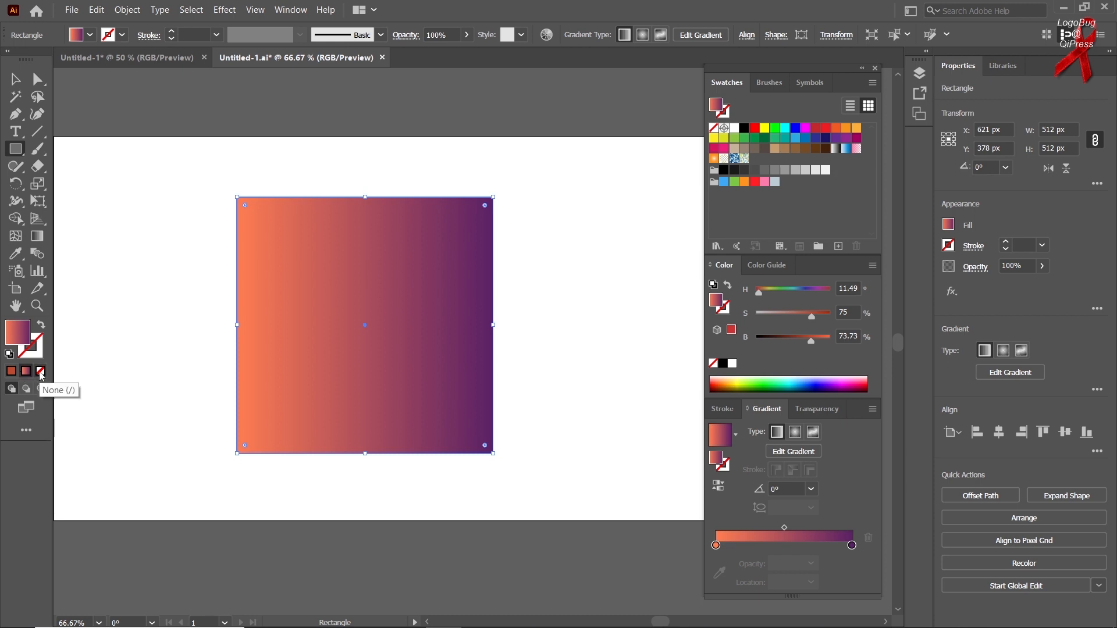
left_click(41, 372)
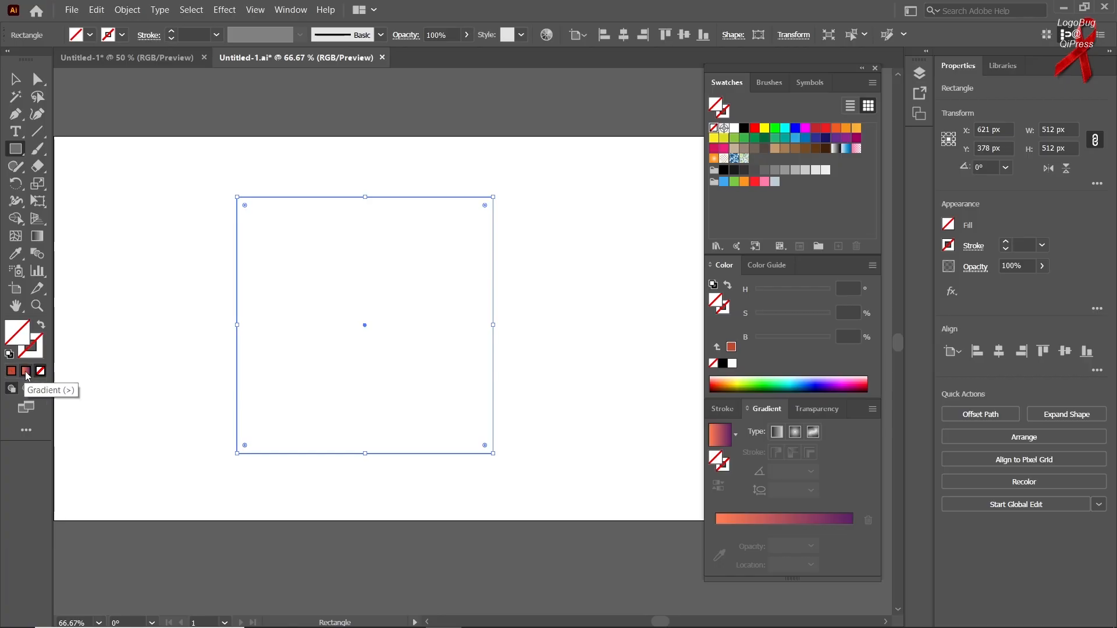
left_click(11, 371)
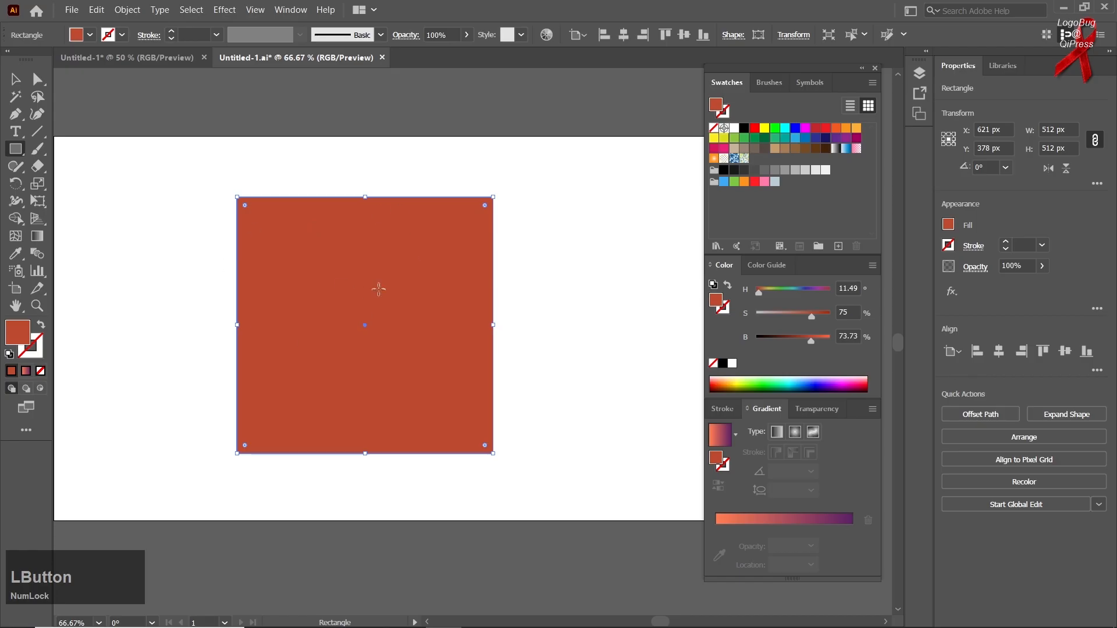
left_click(784, 536)
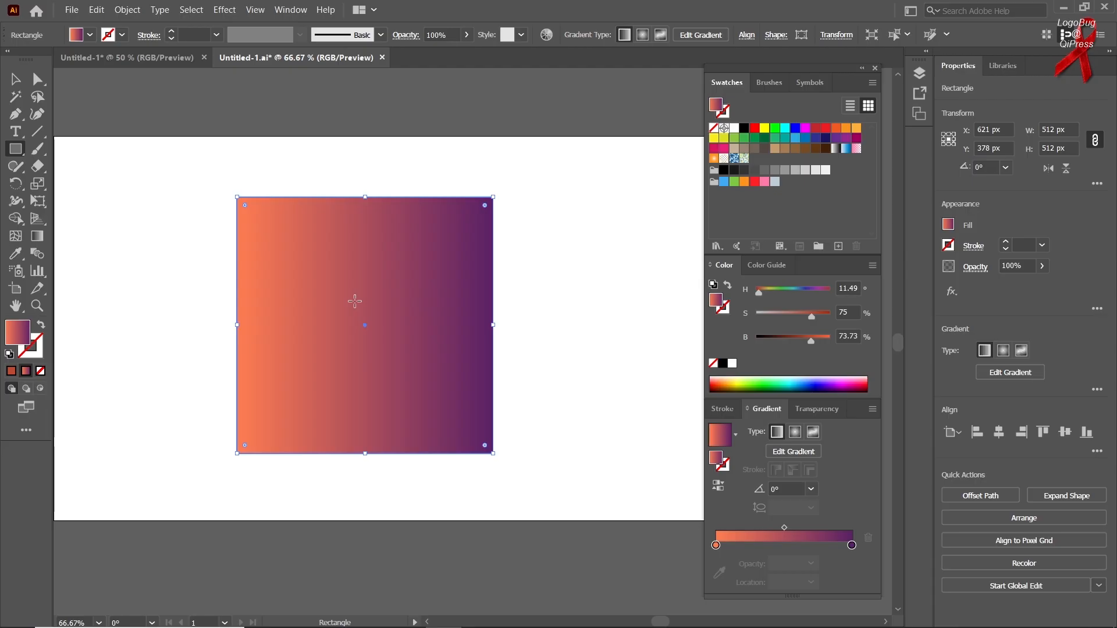
left_click(14, 372)
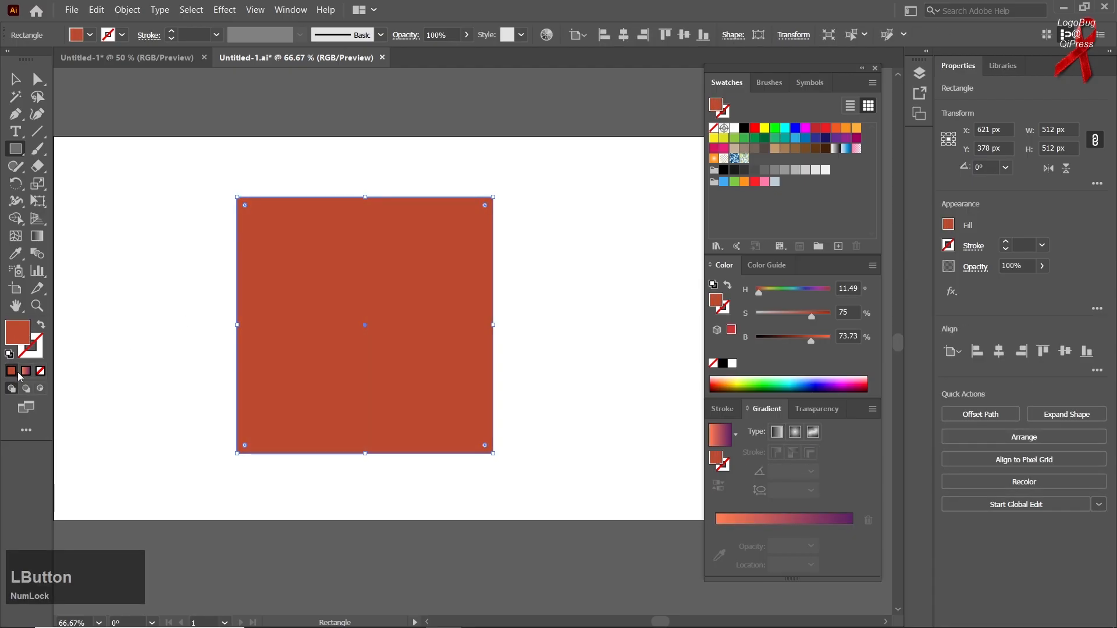
left_click(25, 374)
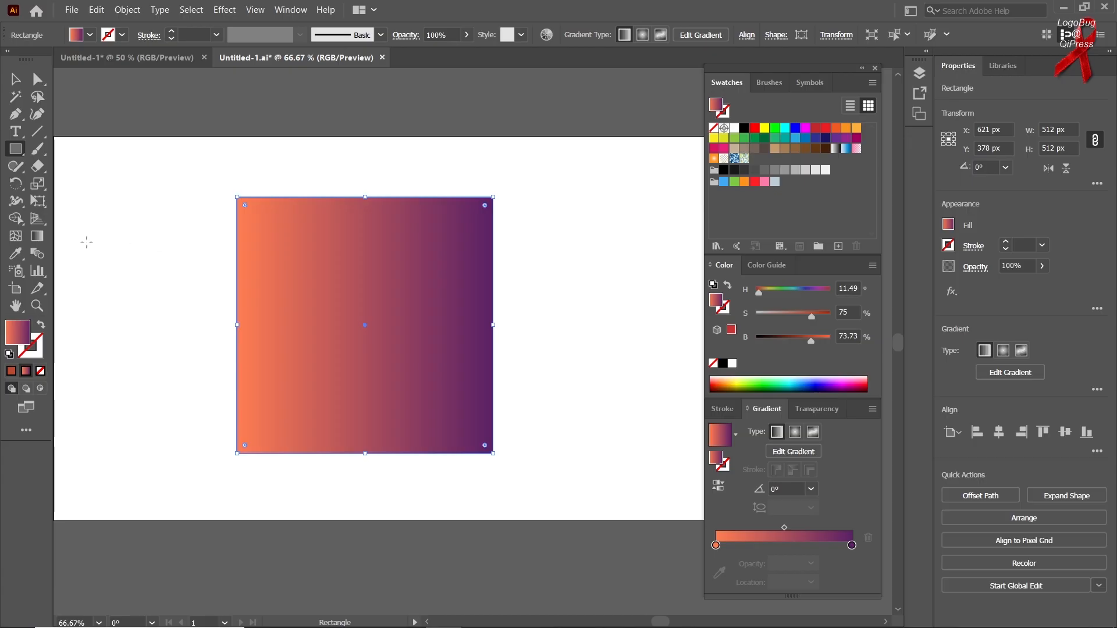
Step: Redraw the square's linear gradient in several directions with the Gradient tool, ending diagonally from upper-left to lower-right corner at about -47°
left_click(33, 241)
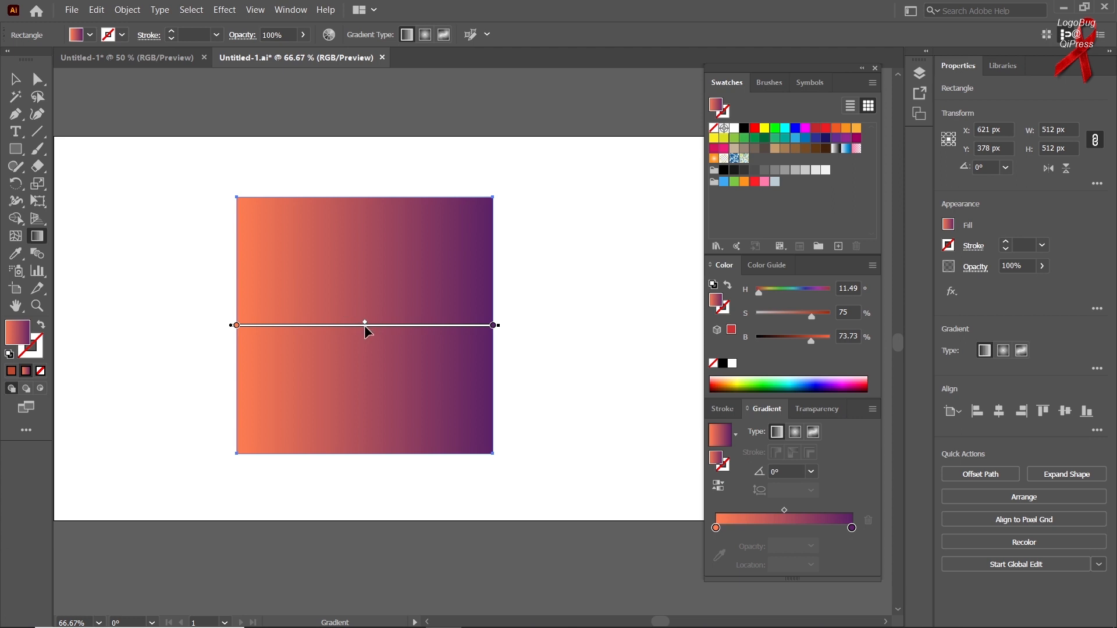
left_click_drag(216, 192, 456, 425)
left_click_drag(350, 150, 373, 420)
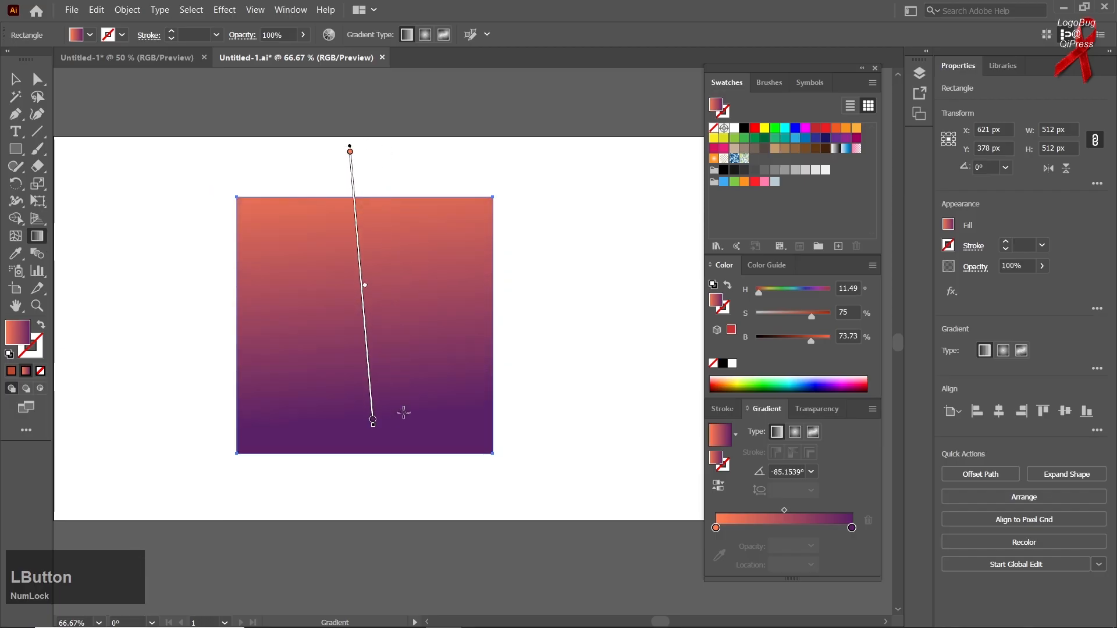
left_click_drag(516, 295, 215, 326)
left_click_drag(368, 193, 371, 457)
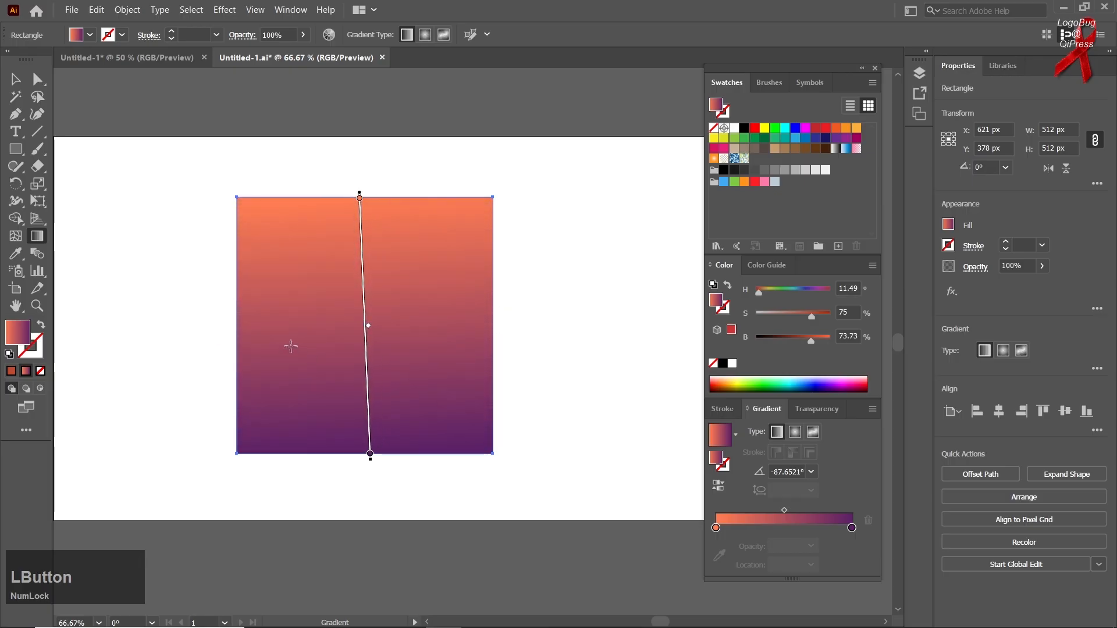
left_click_drag(239, 327, 487, 323)
left_click_drag(493, 198, 253, 437)
left_click_drag(244, 196, 483, 453)
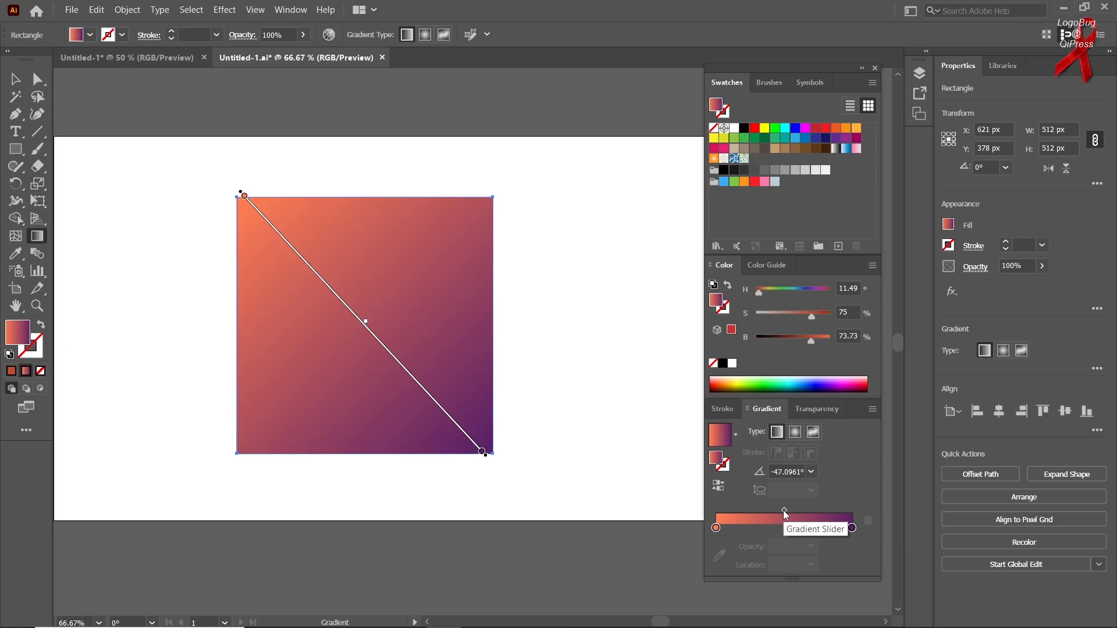
Step: Shift the midpoint between the orange and purple stops back and forth, ending at a location of about 57%
left_click_drag(785, 515, 823, 510)
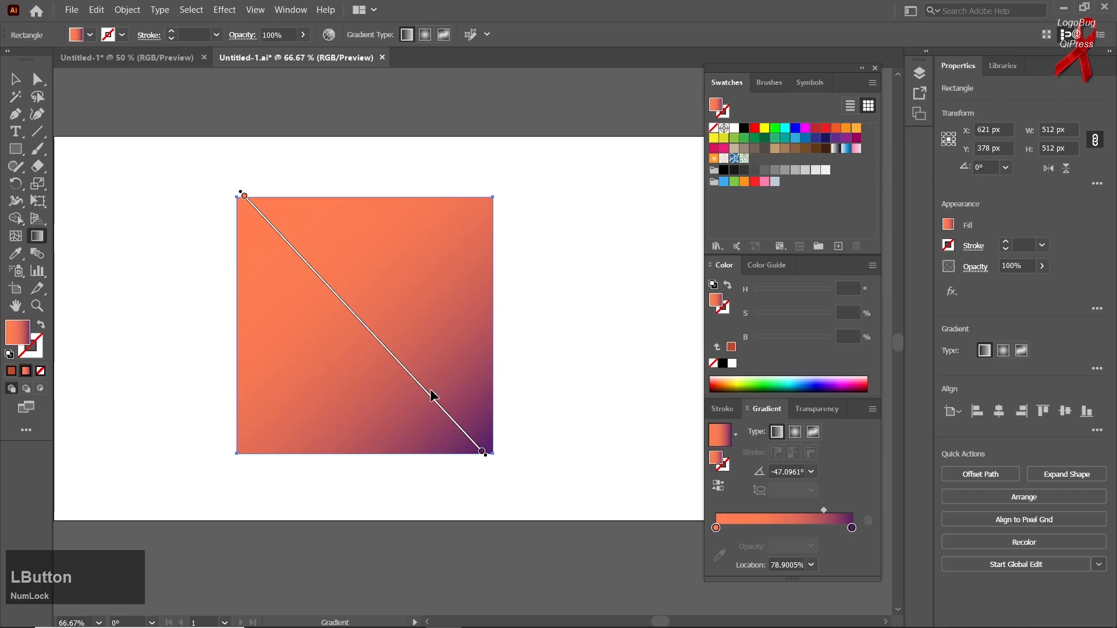
mouse_move(435, 400)
left_mouse_down()
mouse_move(314, 273)
mouse_move(339, 293)
left_mouse_up()
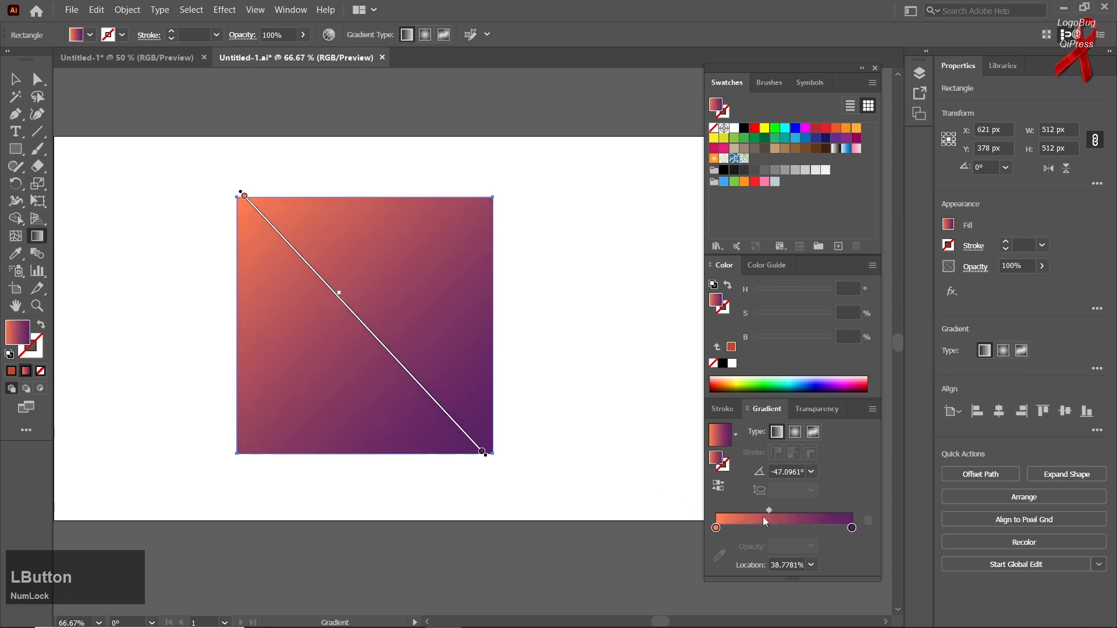
mouse_move(768, 508)
left_mouse_down()
mouse_move(815, 511)
mouse_move(777, 512)
left_mouse_up()
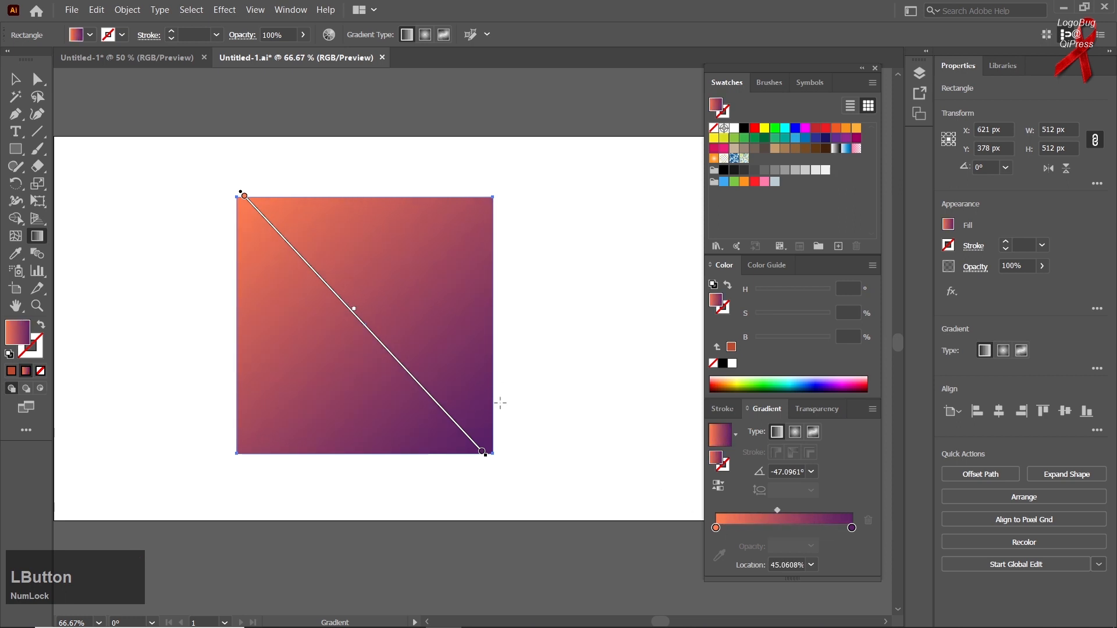
left_click_drag(354, 309, 370, 355)
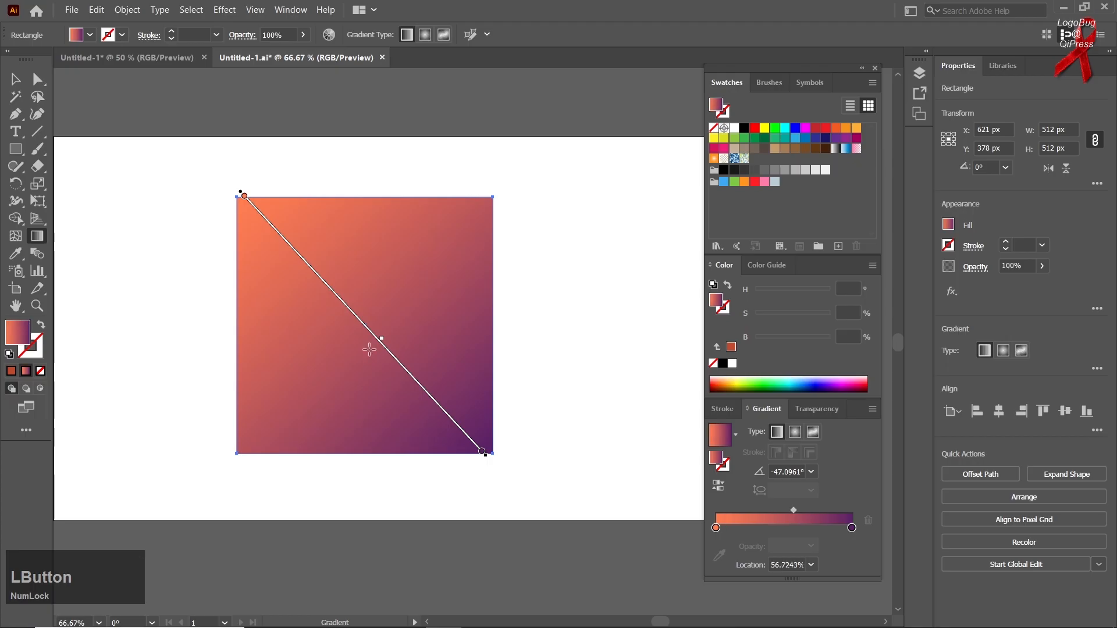
Step: Add a colour stop to the gradient at about 56% and recolour it, ending with bright green
left_click(788, 527)
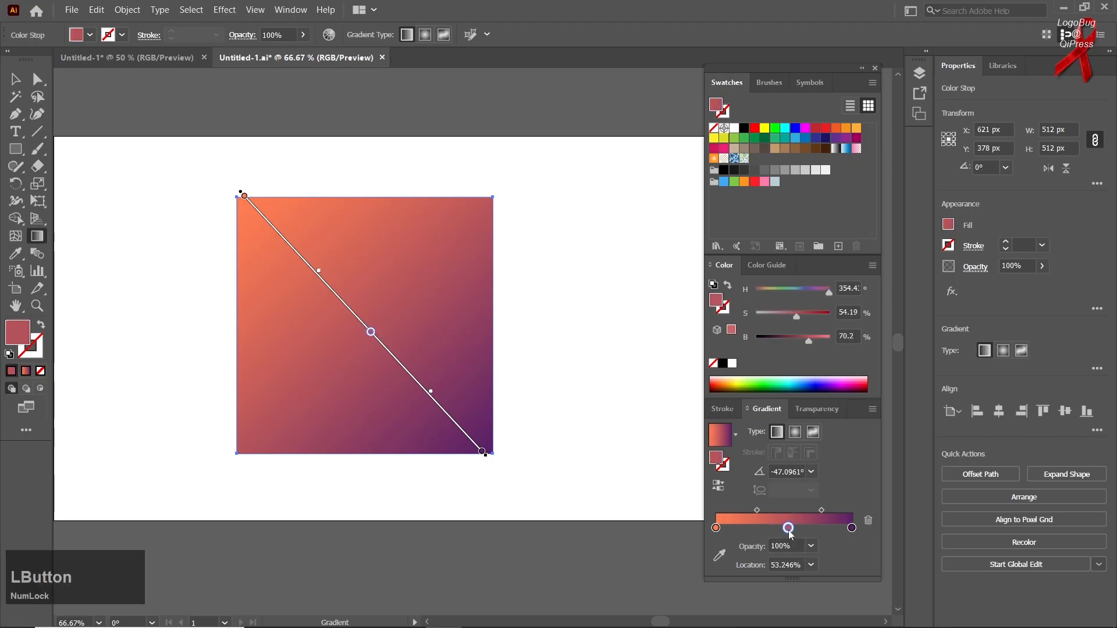
left_click_drag(791, 531, 795, 530)
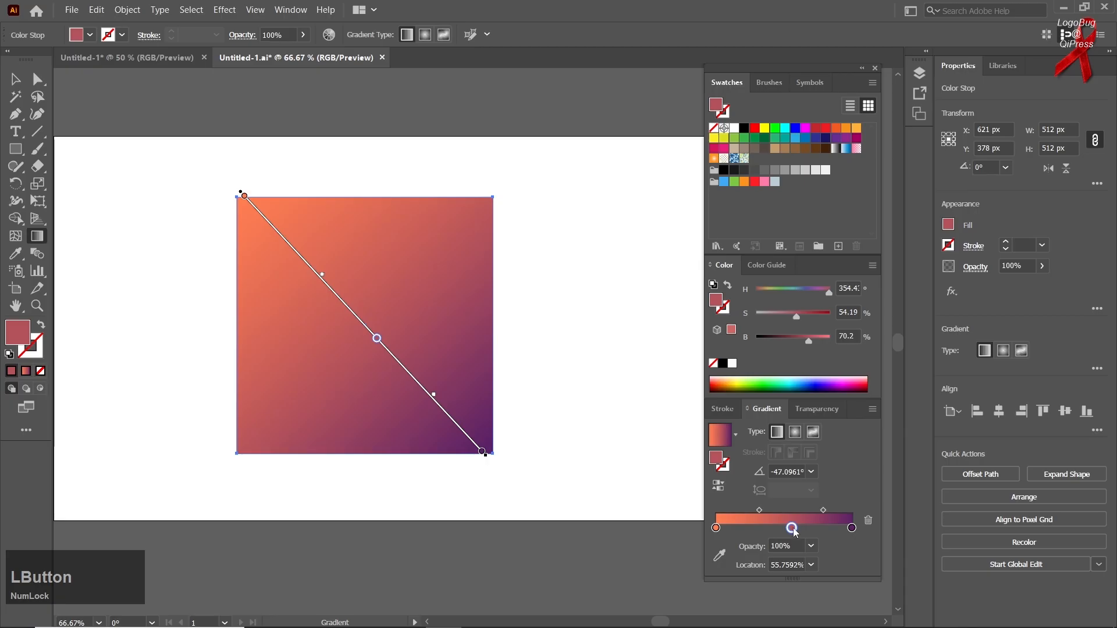
left_click_drag(801, 319, 821, 320)
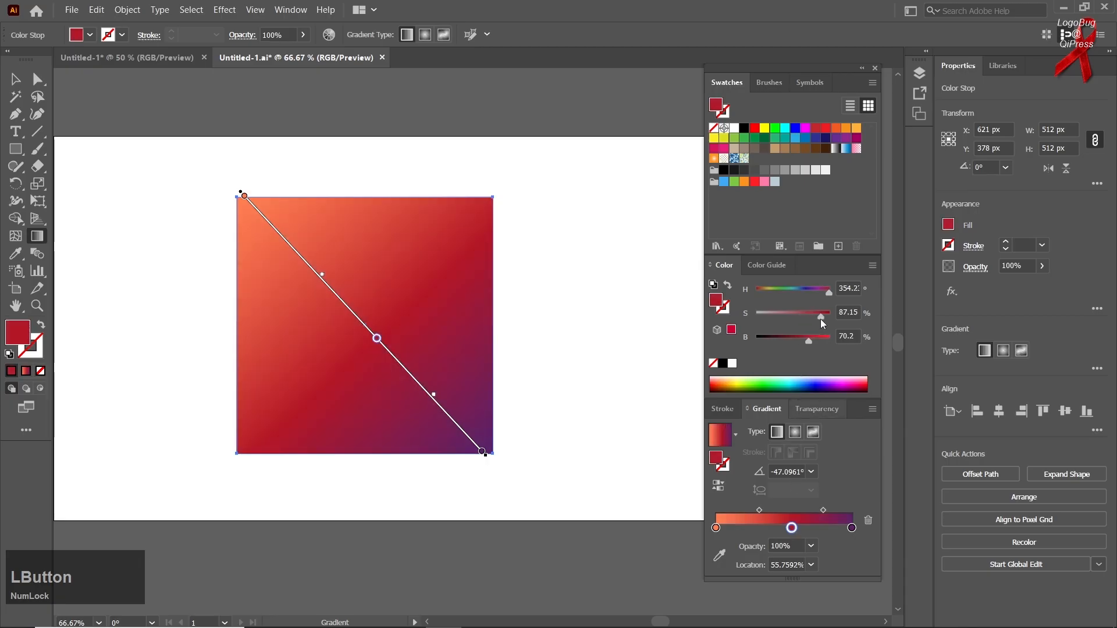
left_click(765, 128)
left_click(775, 128)
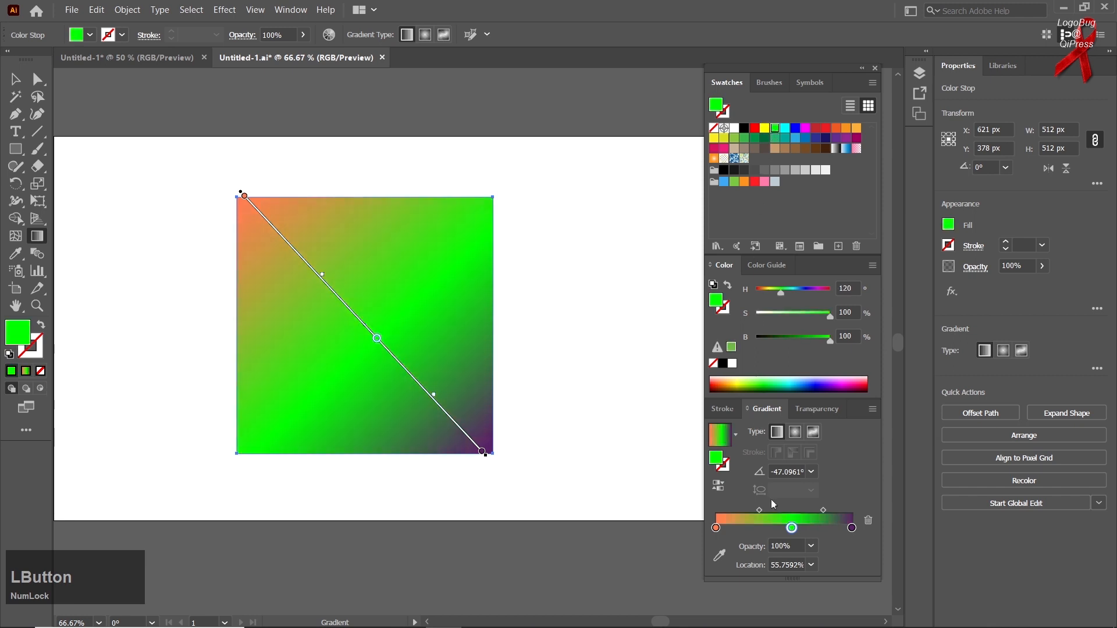
Step: Move the green stop to about 52% and shift its midpoints to about 51% on the purple side and 46% on the orange side
left_click_drag(795, 530, 790, 527)
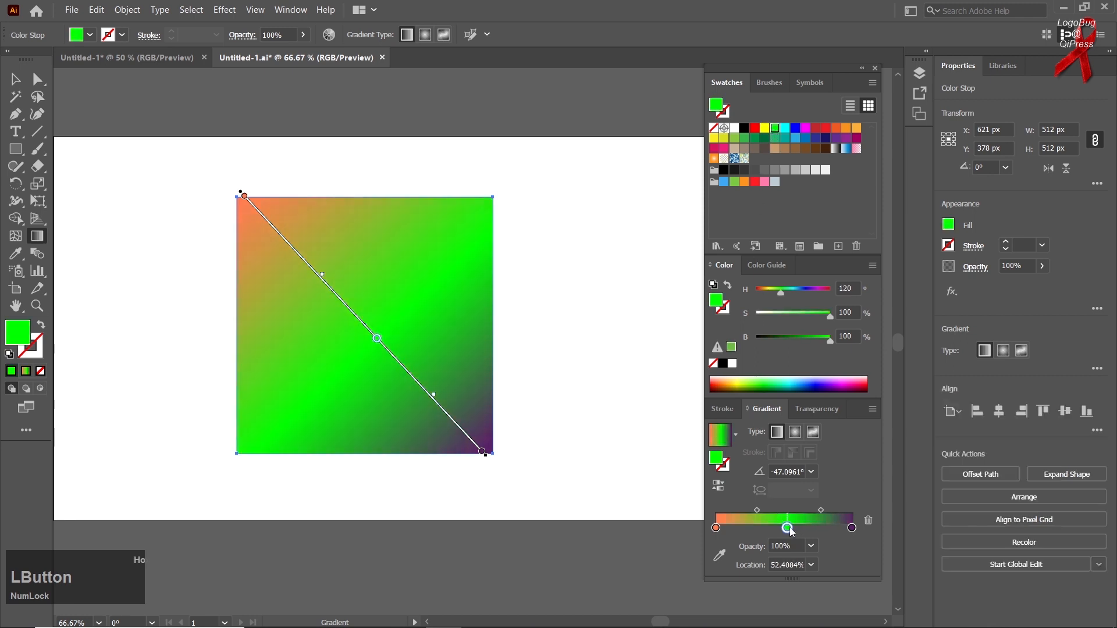
left_click(821, 510)
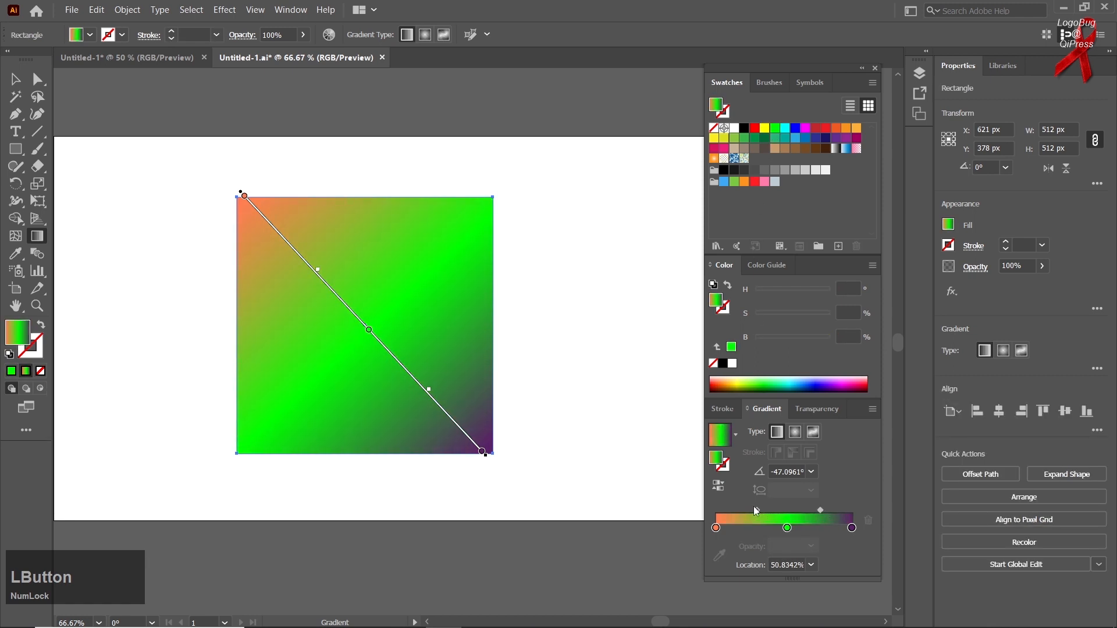
left_click_drag(758, 508, 750, 508)
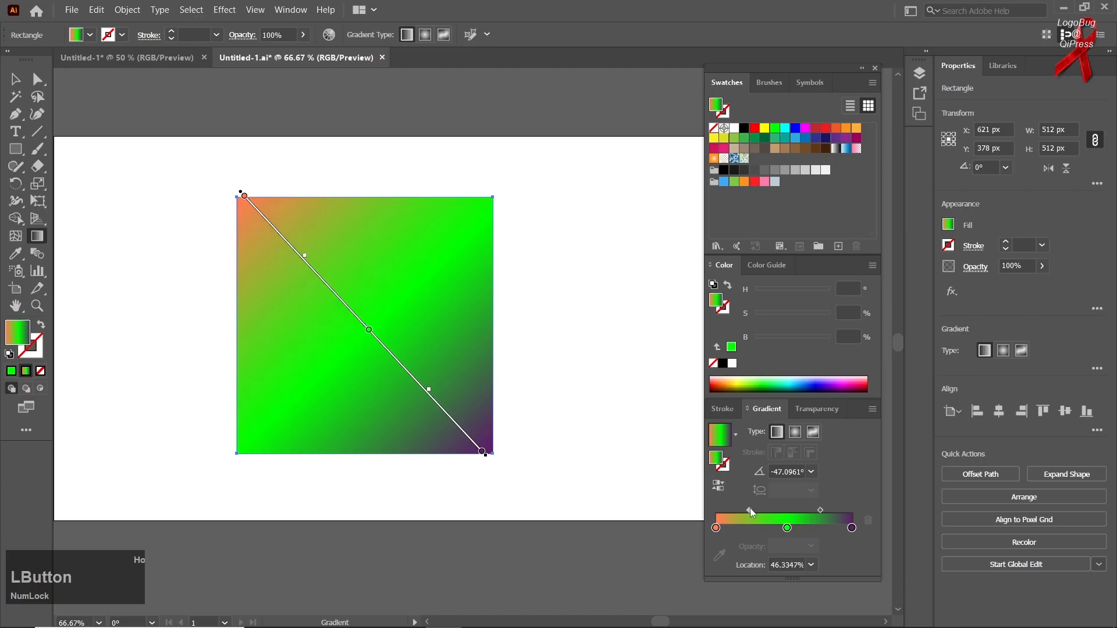
Step: Try several preset angles on the linear gradient, including 135° and 0°, ending with -120°
left_click(799, 472)
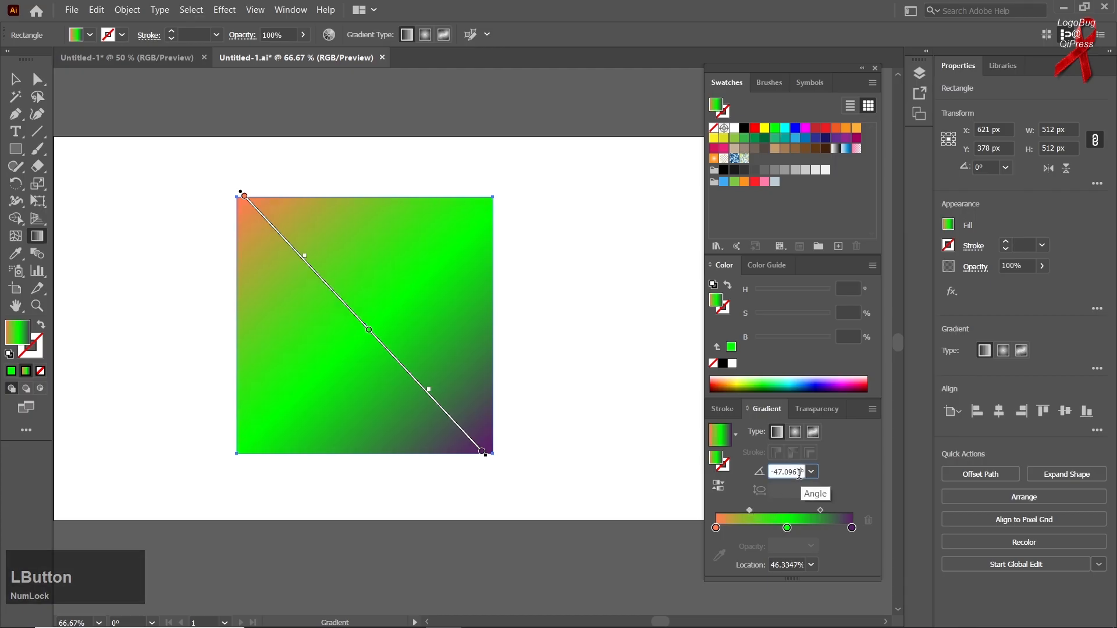
left_click(811, 472)
left_click(818, 408)
left_click(814, 473)
left_click(828, 225)
left_click(811, 471)
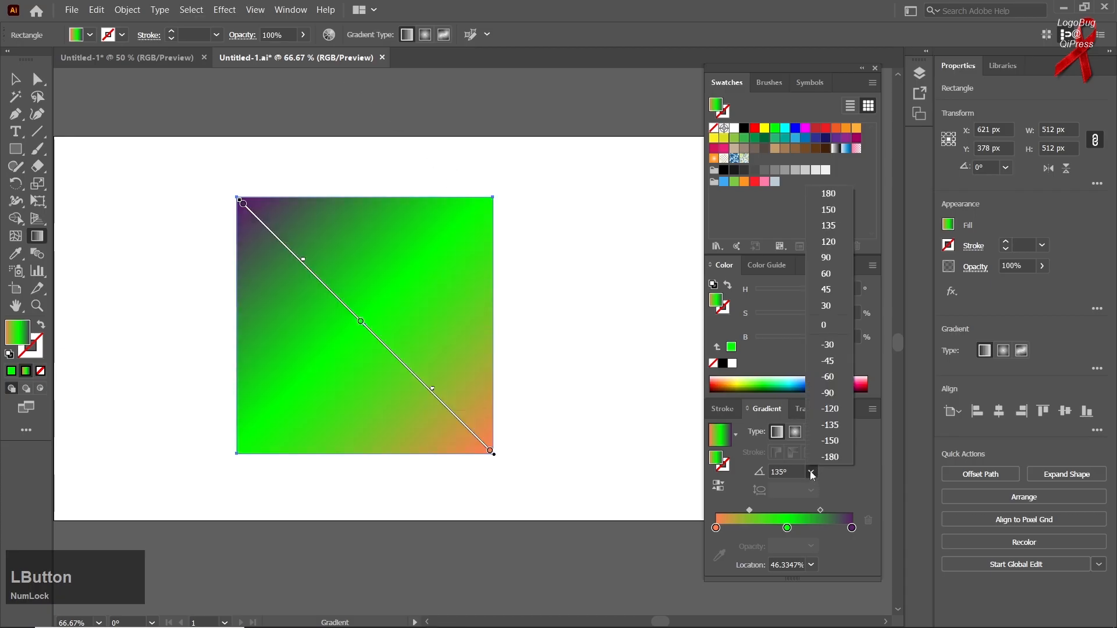
left_click(825, 421)
left_click(811, 472)
left_click(825, 336)
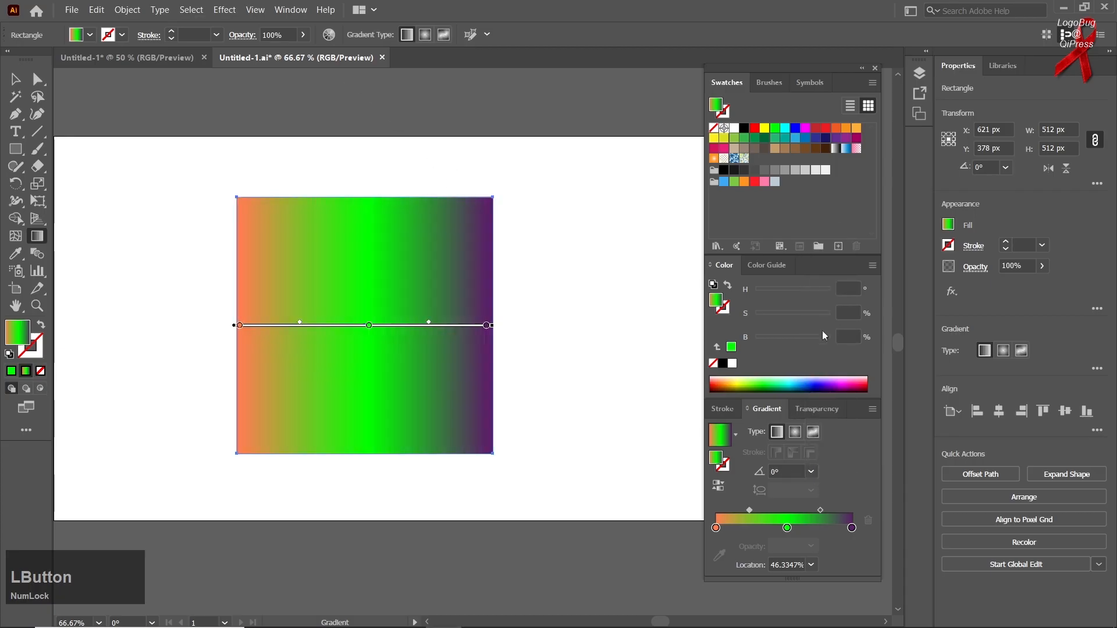
left_click(812, 472)
left_click(826, 408)
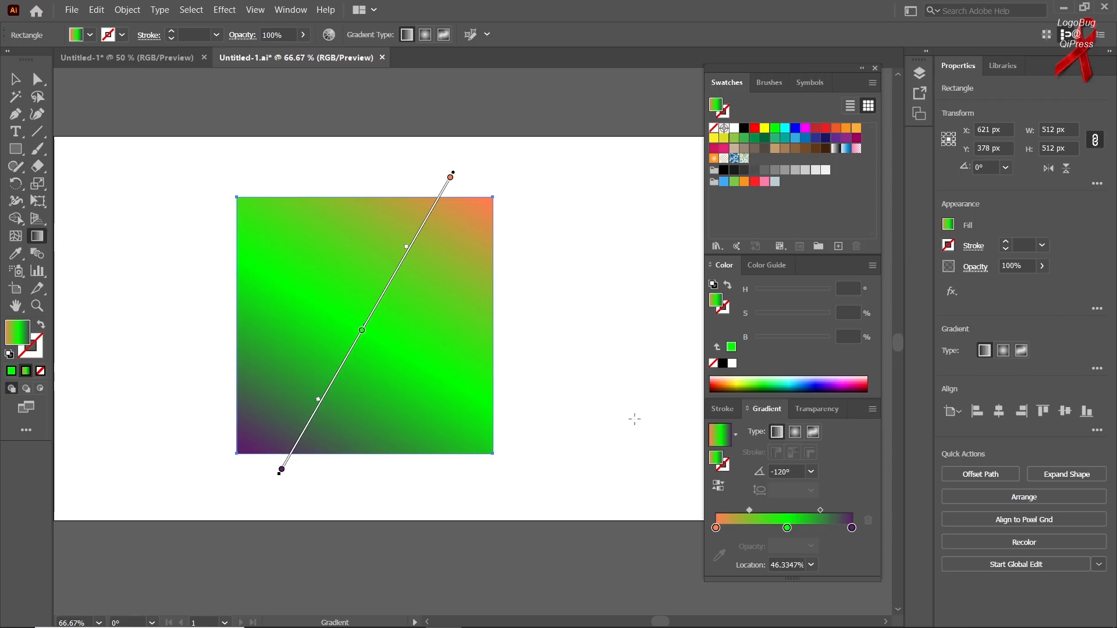
Step: Change the gradient to radial and redraw it from different corners of the square, ending at the upper-left corner at about -52°
left_click(796, 435)
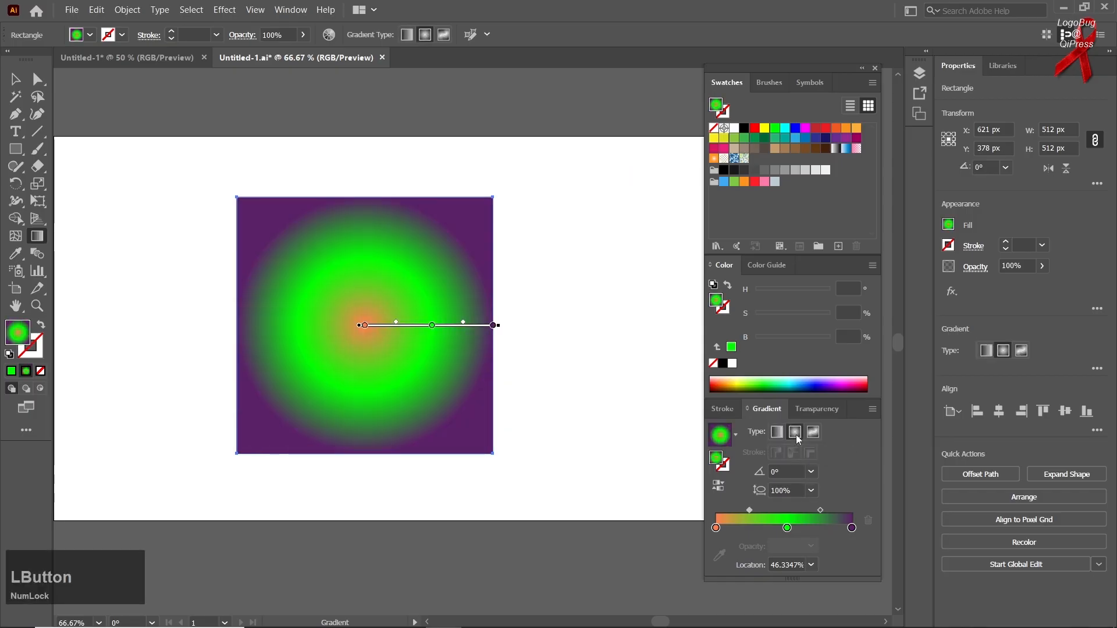
left_click_drag(343, 274, 415, 384)
left_click_drag(251, 202, 342, 335)
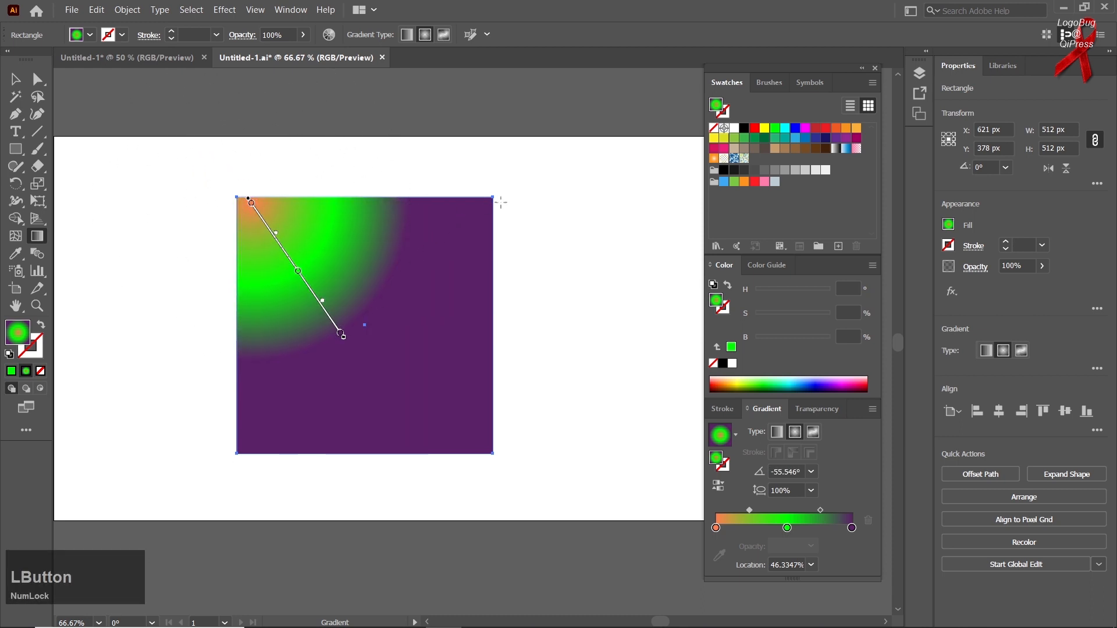
left_click_drag(490, 200, 437, 282)
left_click_drag(460, 463, 376, 349)
left_click_drag(232, 186, 300, 275)
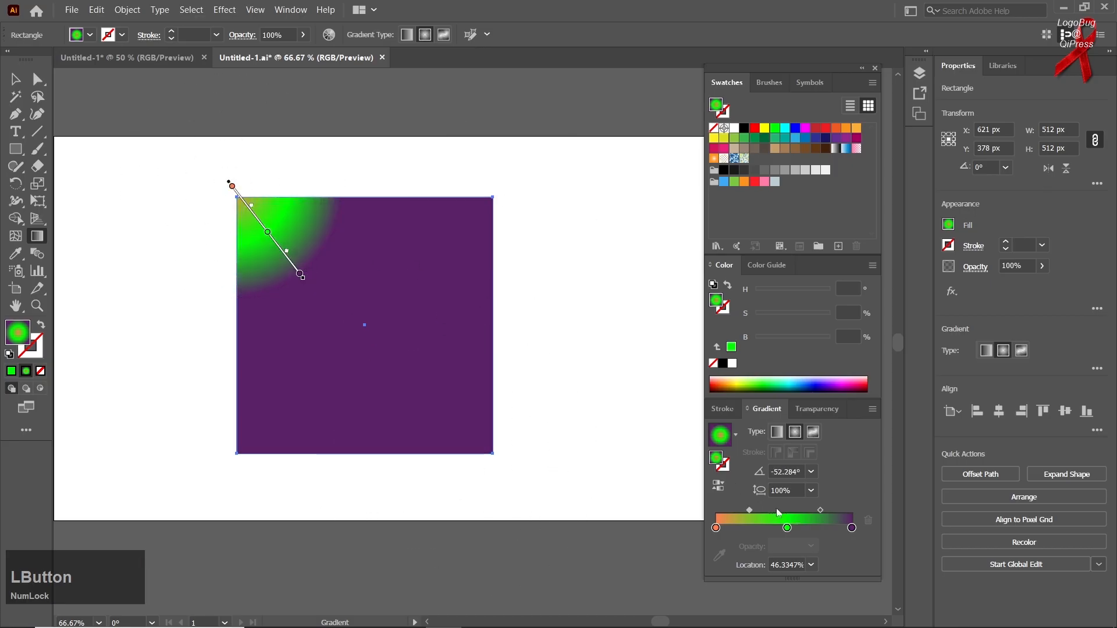
Step: Change the square's fill to a freeform gradient and add colour points around its middle
left_click(813, 434)
left_click(343, 248)
left_click(349, 323)
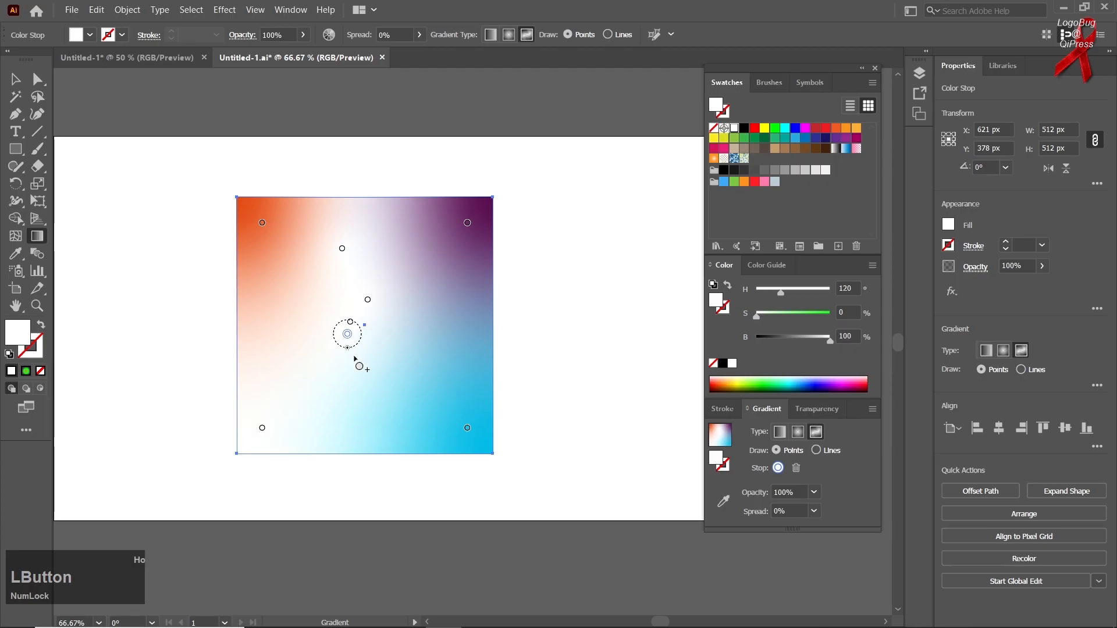
Step: Reposition a white colour point of the freeform gradient to just below the square's centre
left_click_drag(348, 334, 365, 336)
left_click_drag(394, 301, 364, 359)
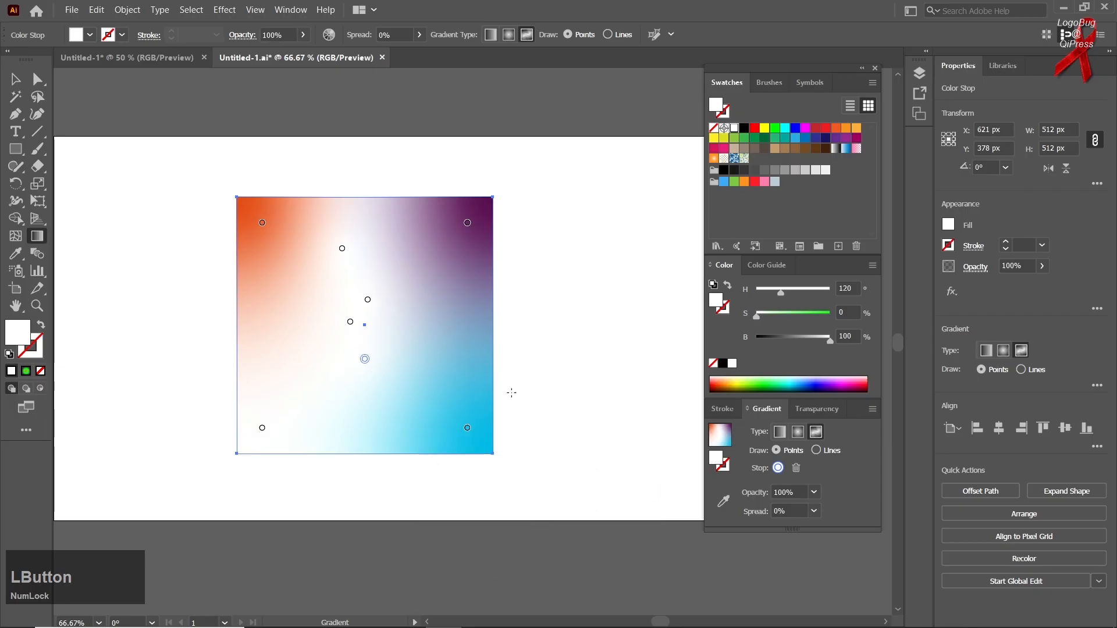
Step: Change the square's fill back to the linear gradient and set its angle to -90°
left_click(778, 432)
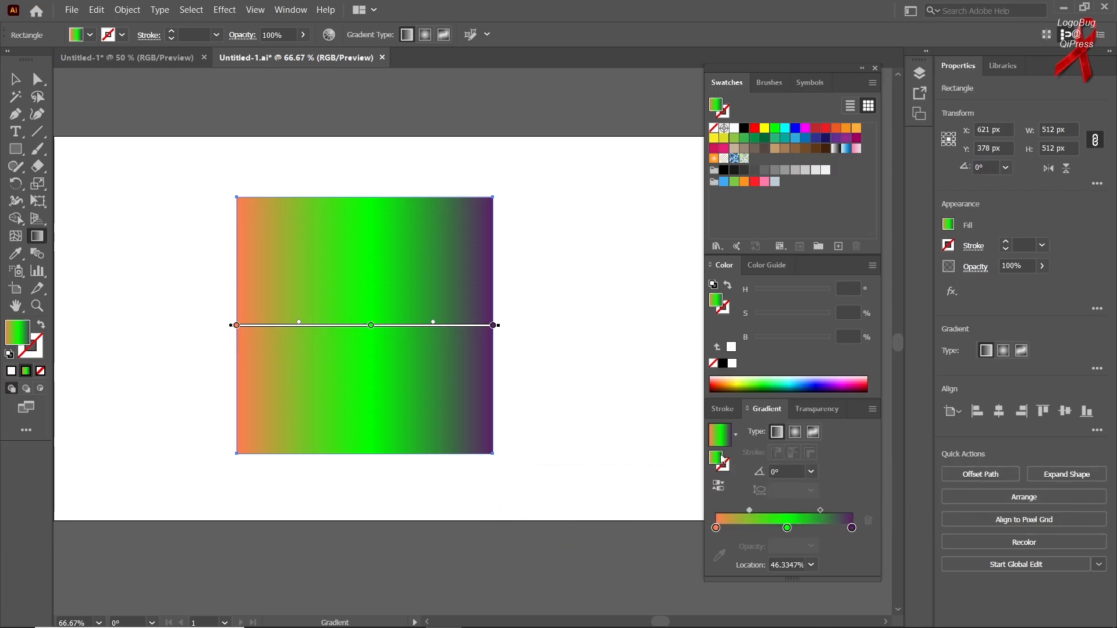
scroll(792, 472, "up", 15)
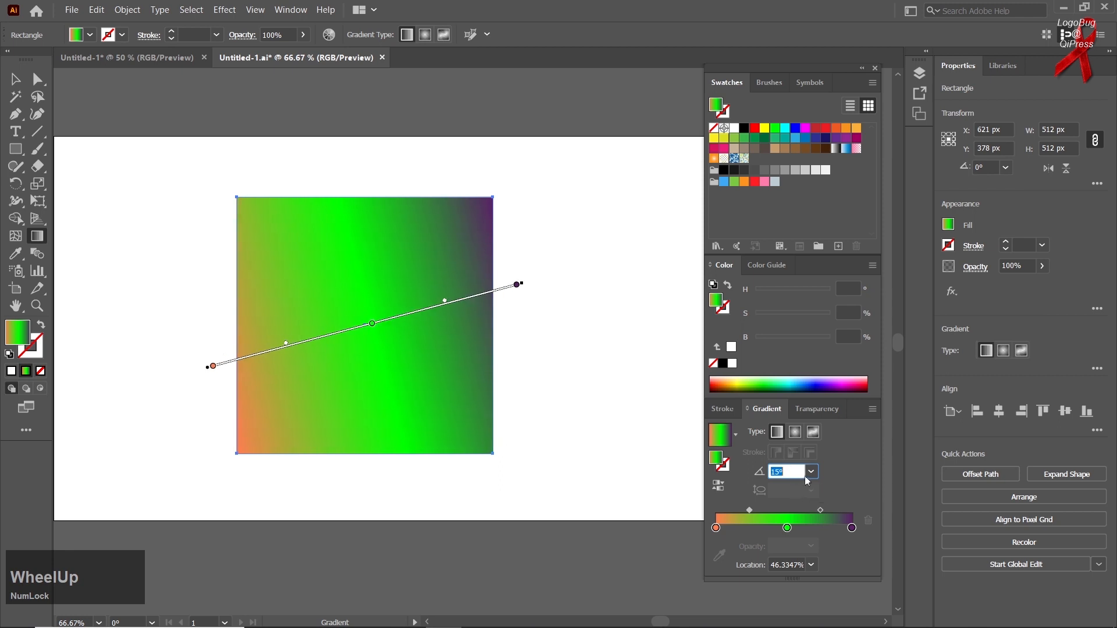
left_click(811, 472)
left_click(832, 396)
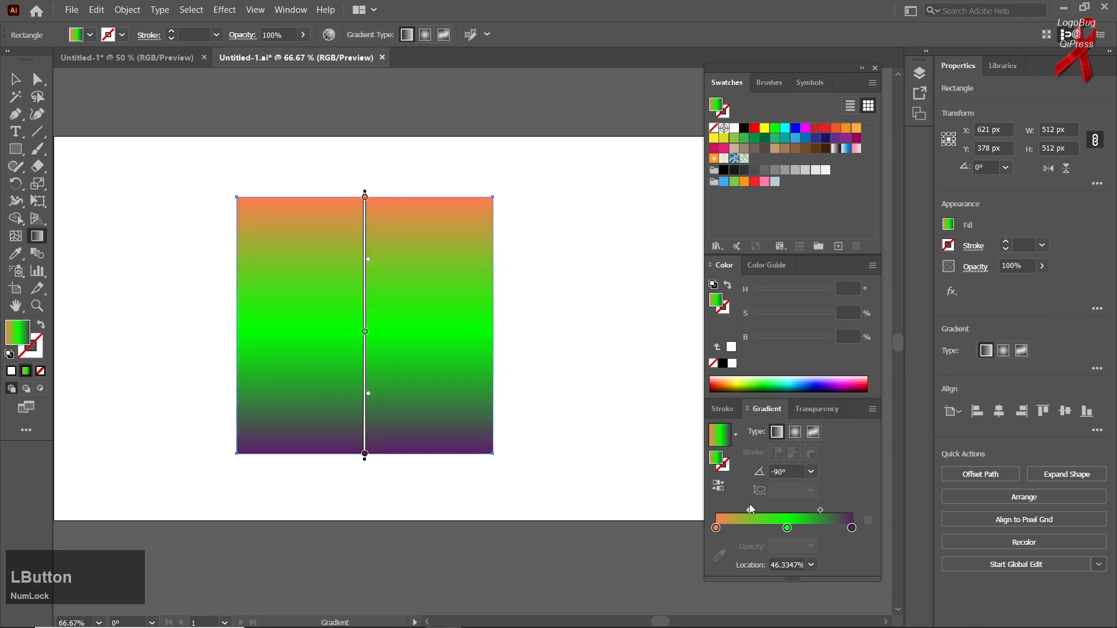
Step: Try preset locations for the midpoint between the orange and green stops, ending with it at about 65%
left_click(812, 566)
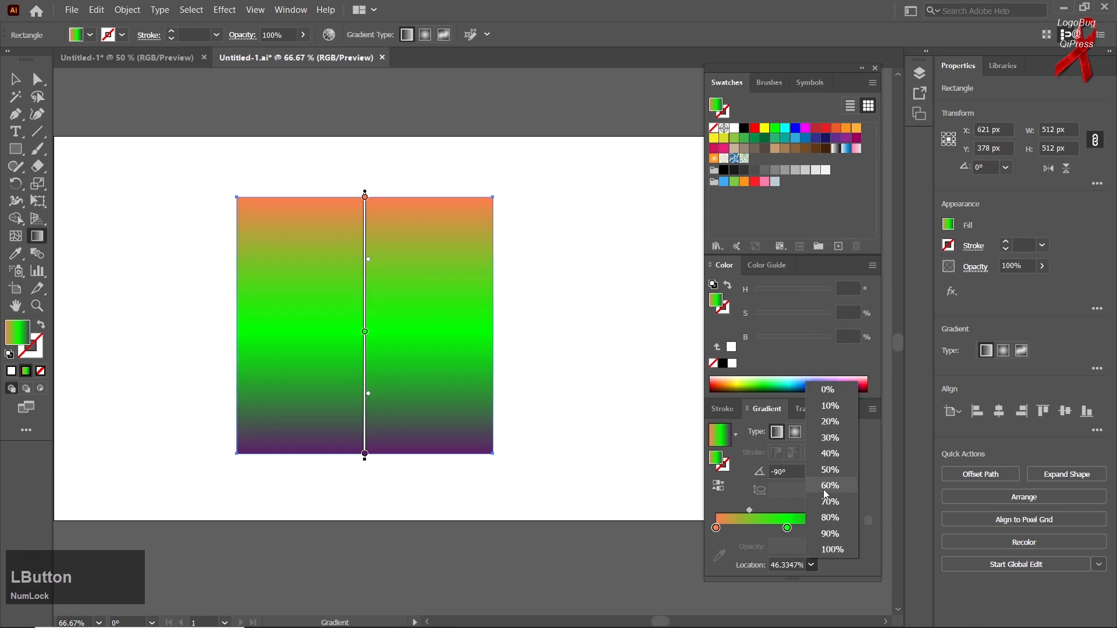
left_click(823, 490)
left_click(809, 565)
left_click(815, 546)
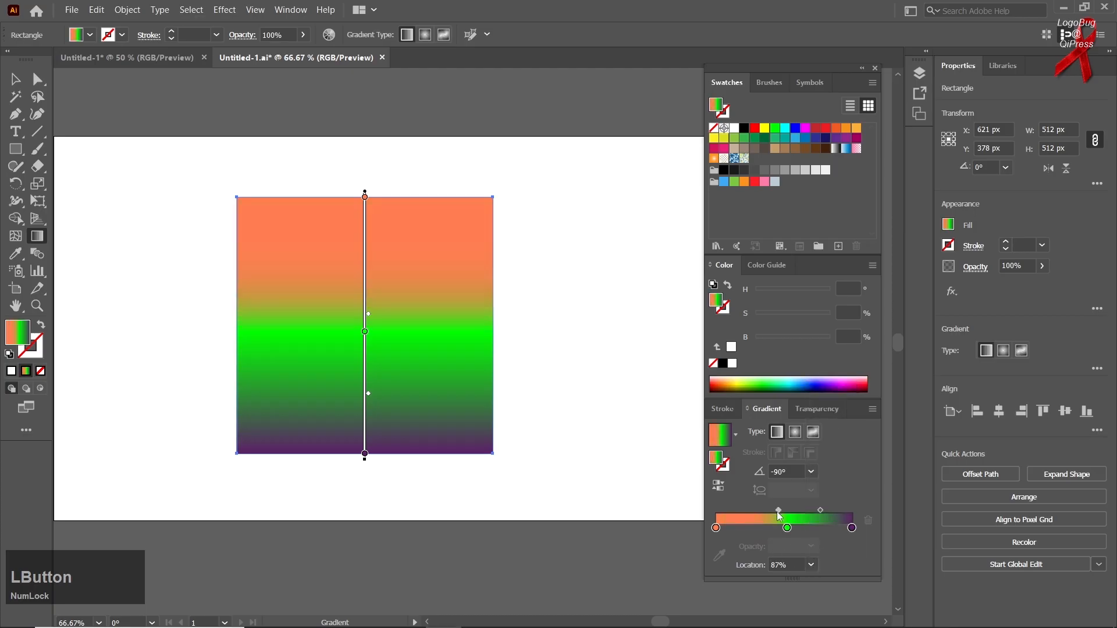
left_click_drag(779, 507, 763, 510)
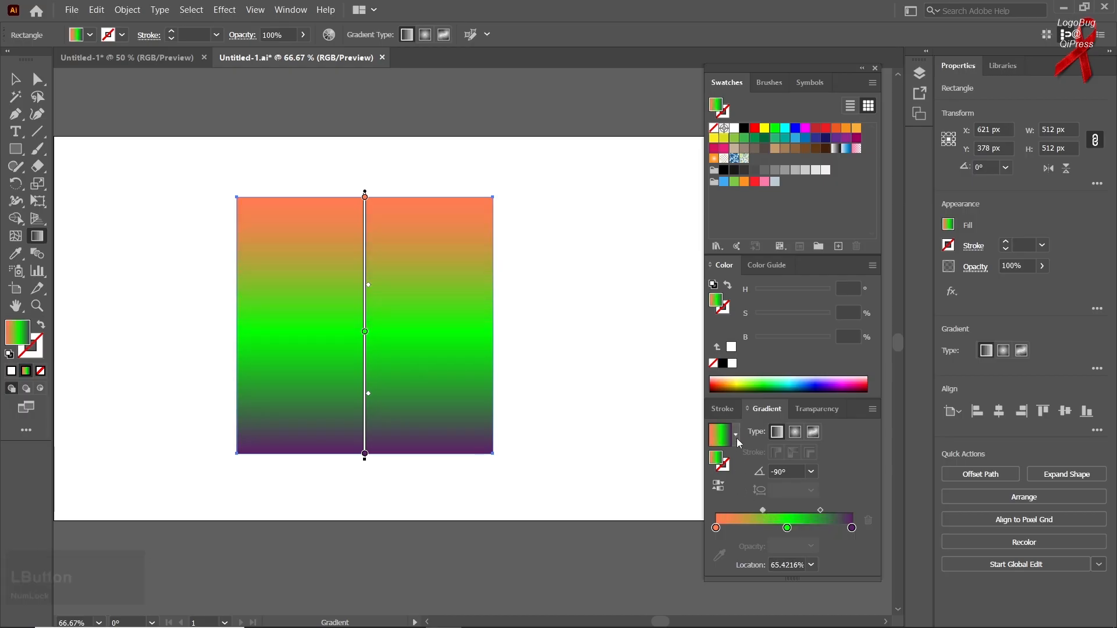
Step: Try the Sky preset and the orange radial preset on the square, reversing the radial one and flipping it back
left_click(735, 435)
left_click(669, 472)
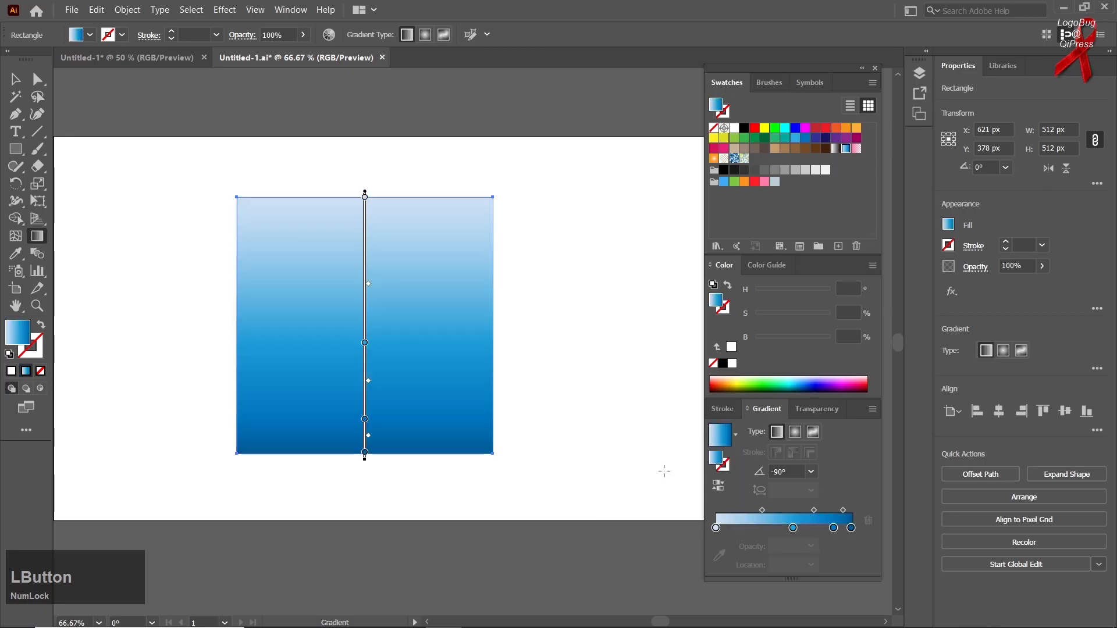
left_click(736, 436)
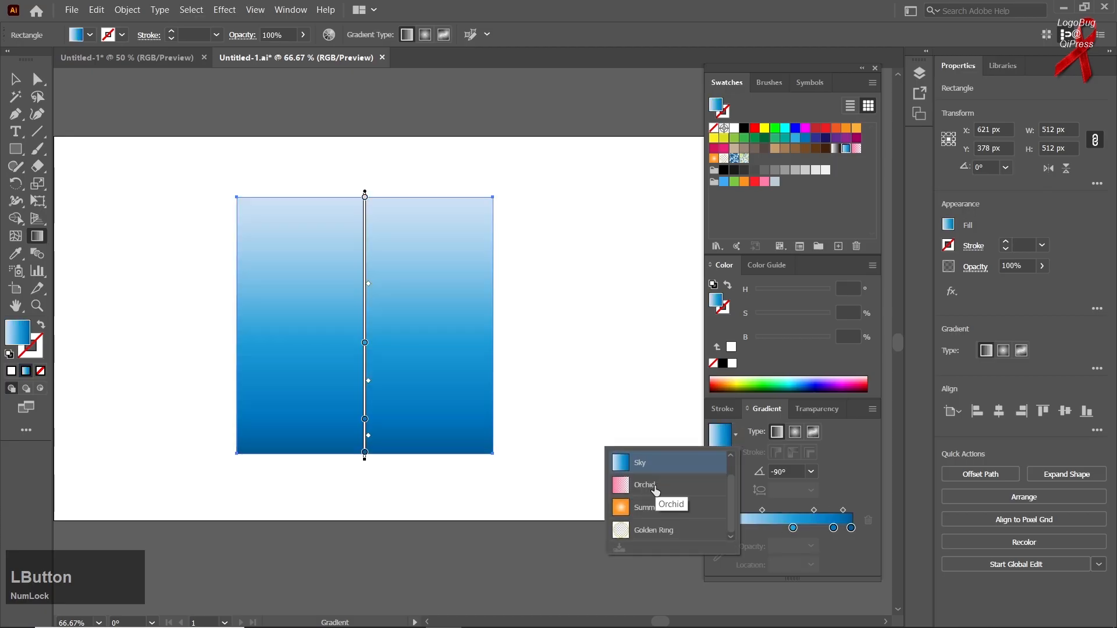
scroll(651, 504, "down", 1)
left_click(650, 509)
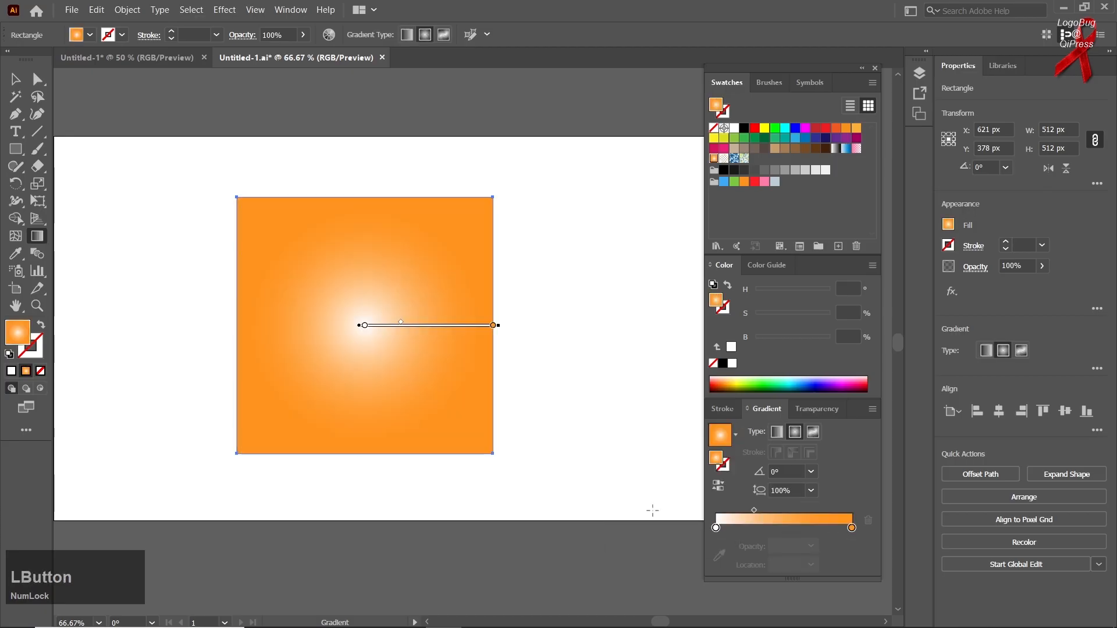
left_click(713, 491)
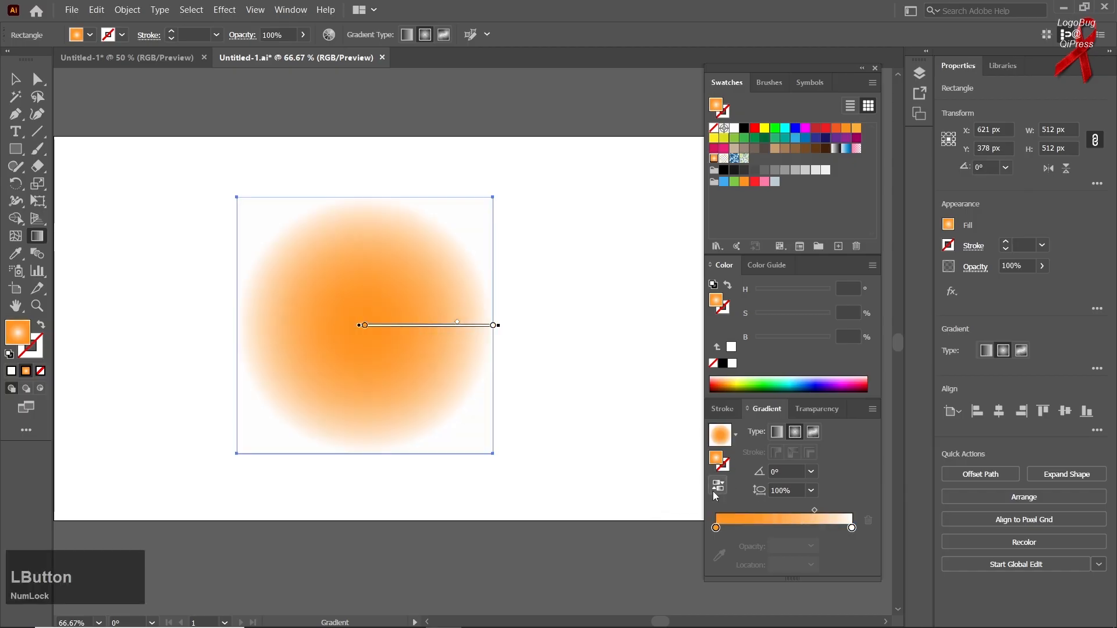
left_click(716, 492)
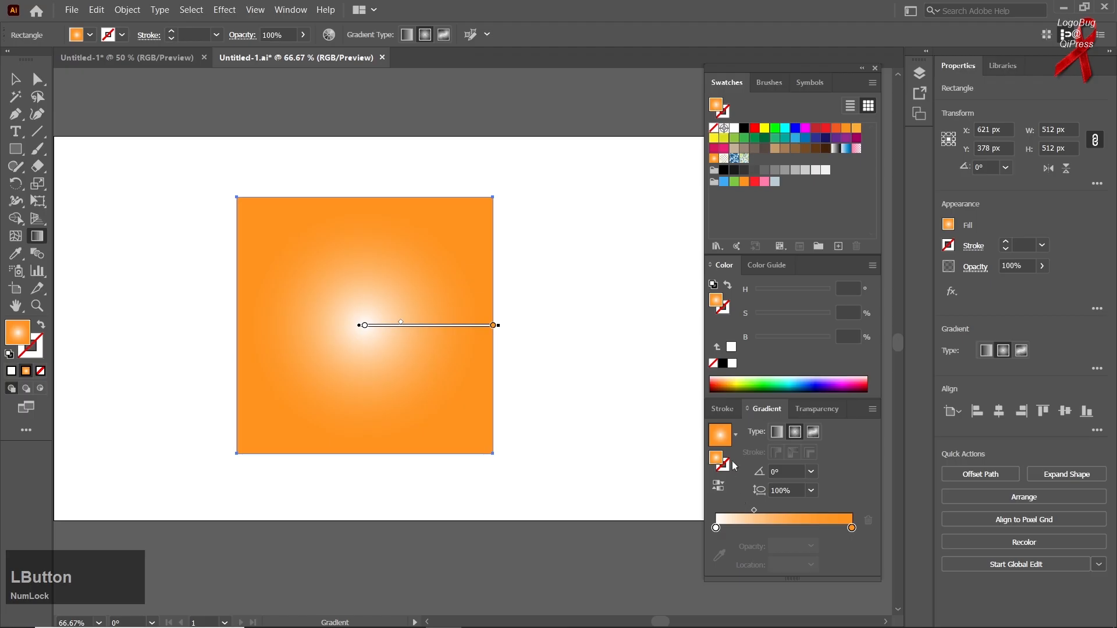
Step: Undo the preset and reversal changes back to the orange, green and purple linear gradient
key("ctrl+z")
key("ctrl+z")
key("ctrl+z")
key("ctrl+z")
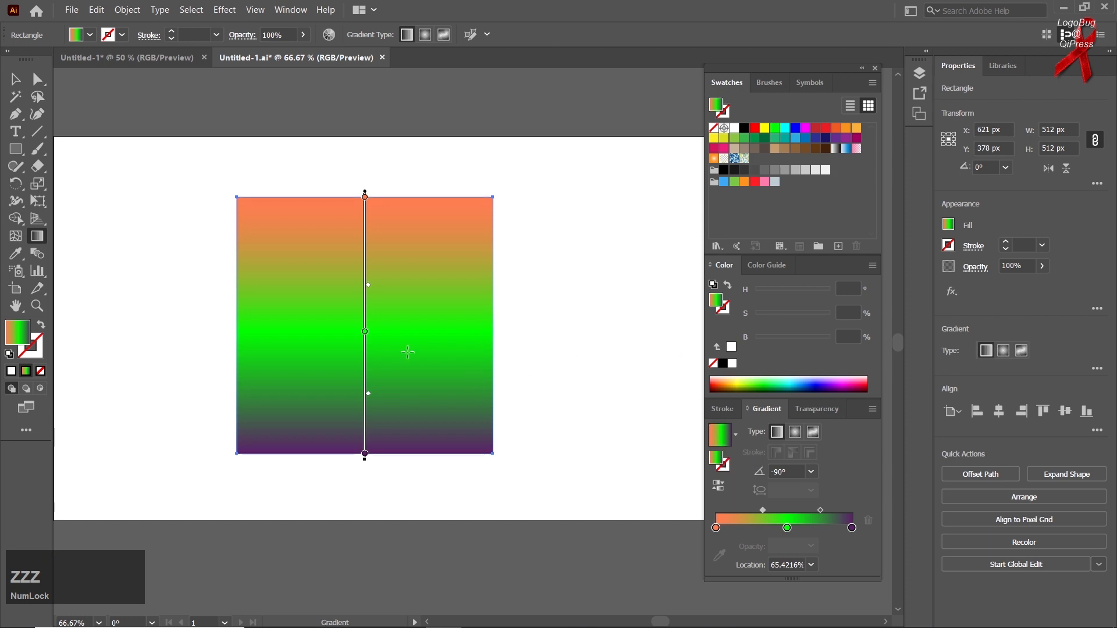
Step: Reverse the linear gradient and flip it back, and set its angle to -180°
left_click(721, 487)
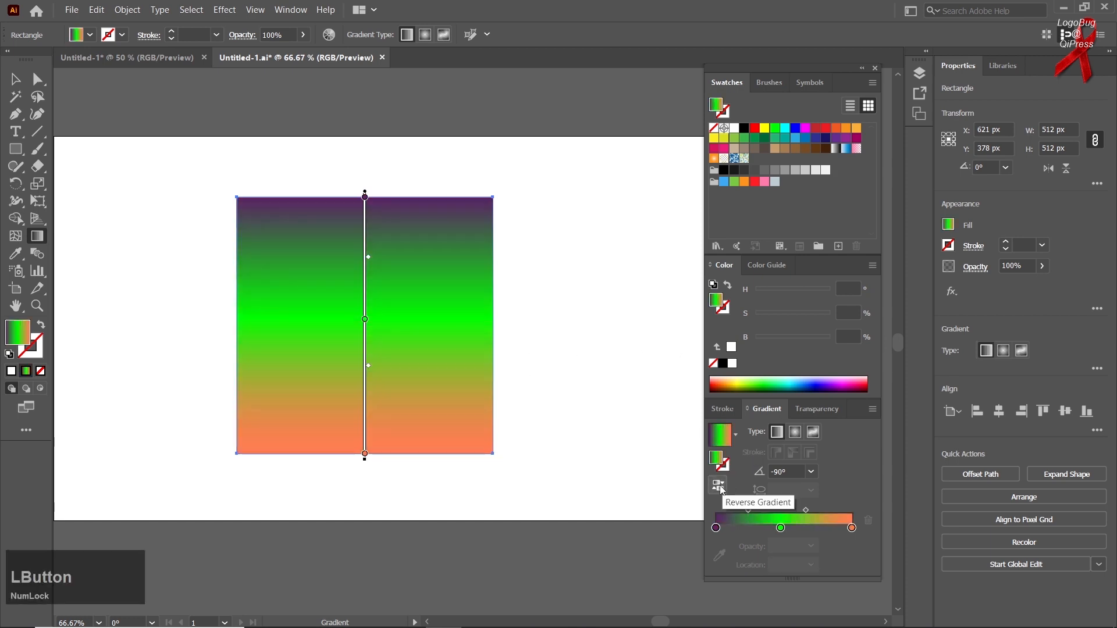
left_click(721, 487)
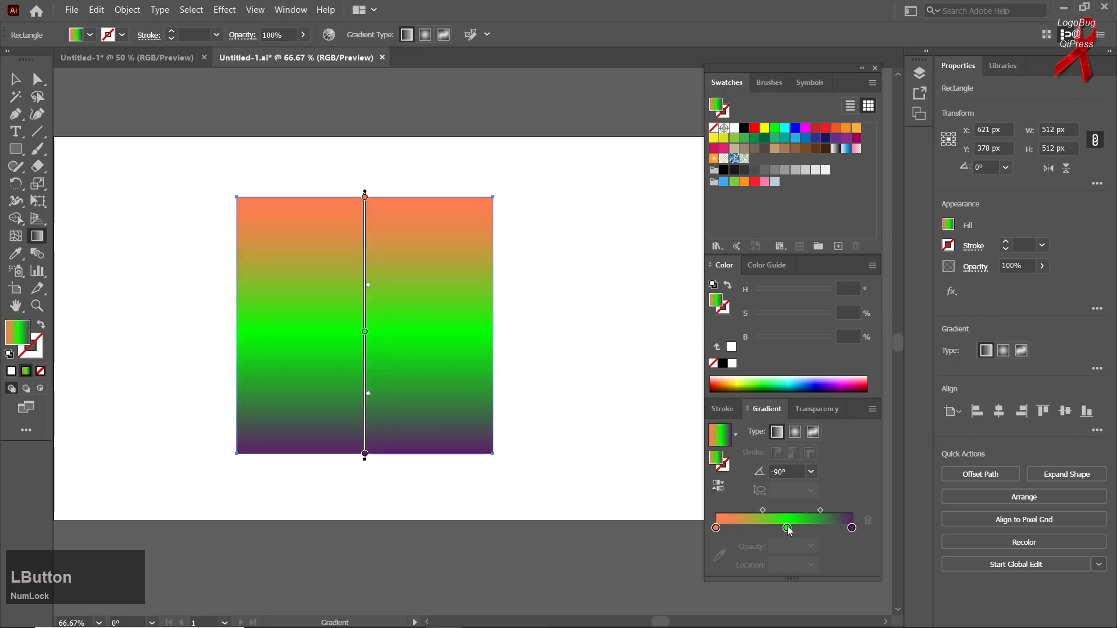
left_click(787, 528)
left_click(811, 473)
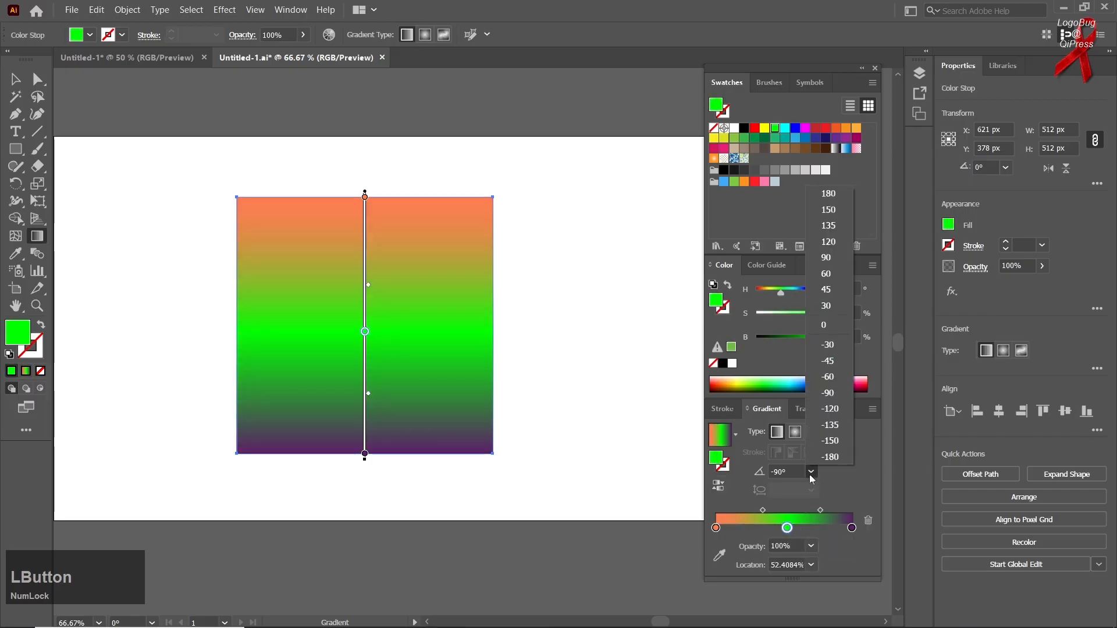
left_click(818, 453)
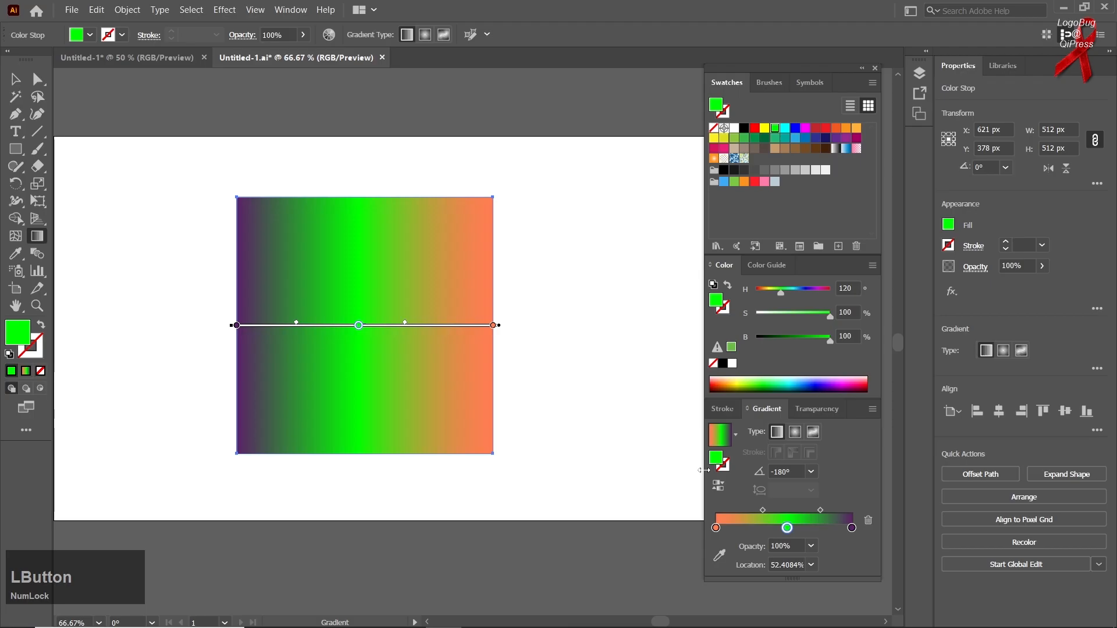
Step: Try several opacities on the gradient's green stop, including 80%, 60% and 0%, ending at 100%
left_click(788, 531)
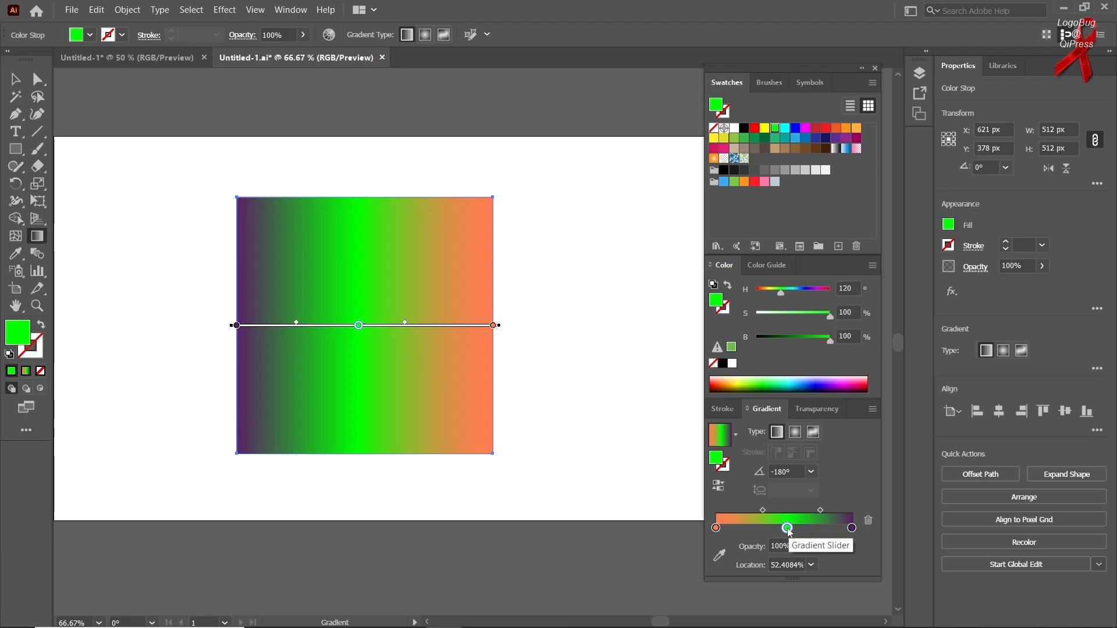
left_click(810, 546)
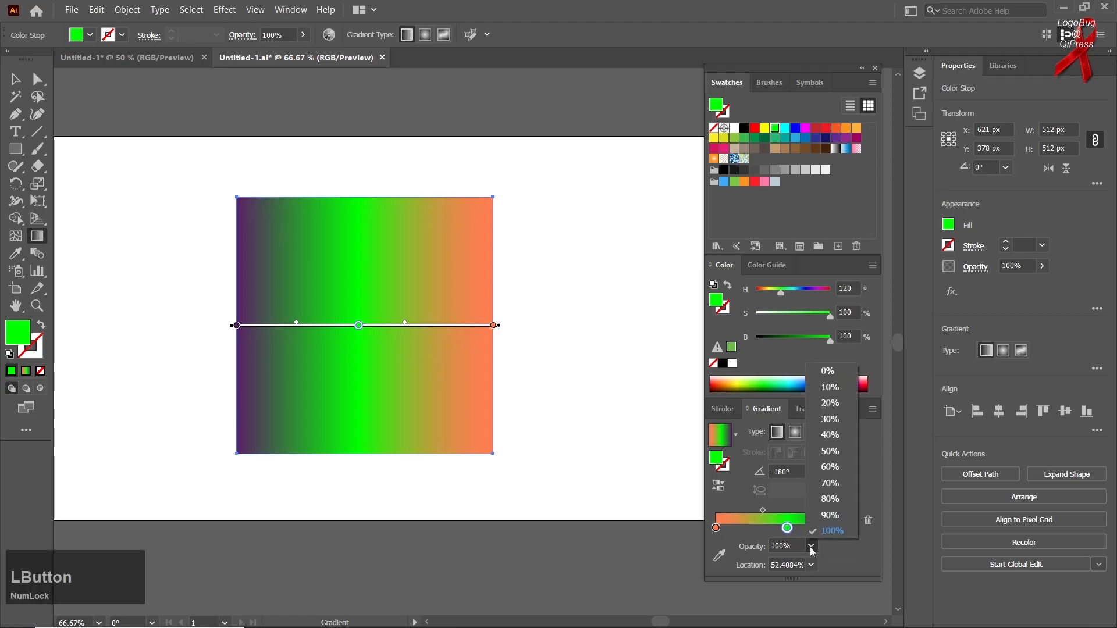
left_click(815, 476)
left_click(810, 546)
left_click(819, 500)
left_click(812, 547)
left_click(829, 419)
left_click(811, 545)
left_click(822, 531)
left_click(810, 545)
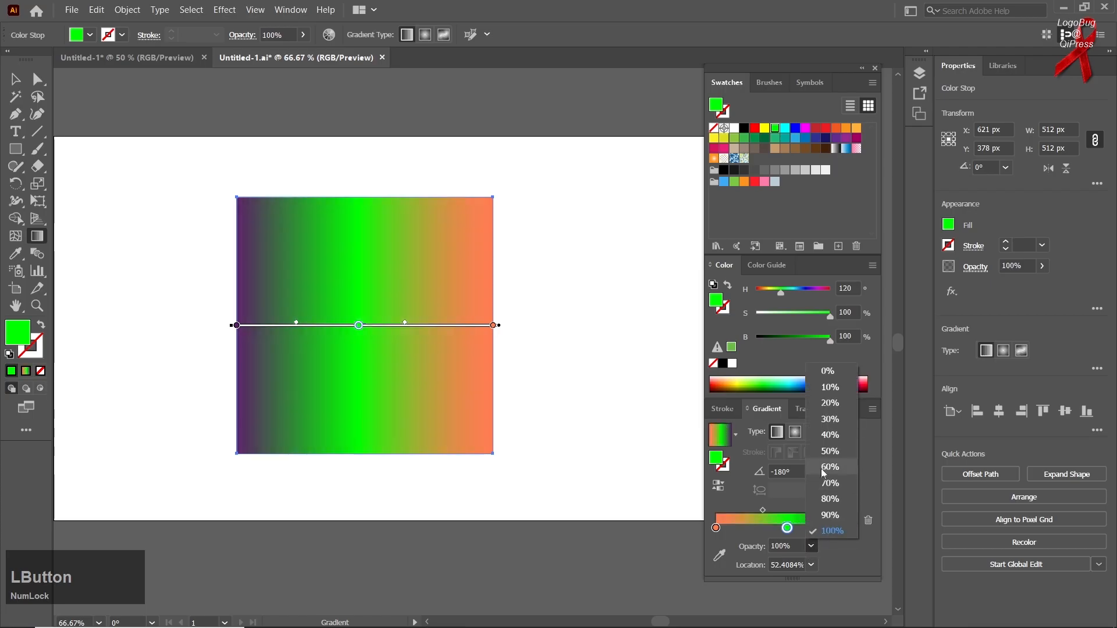
left_click(815, 467)
left_click(810, 546)
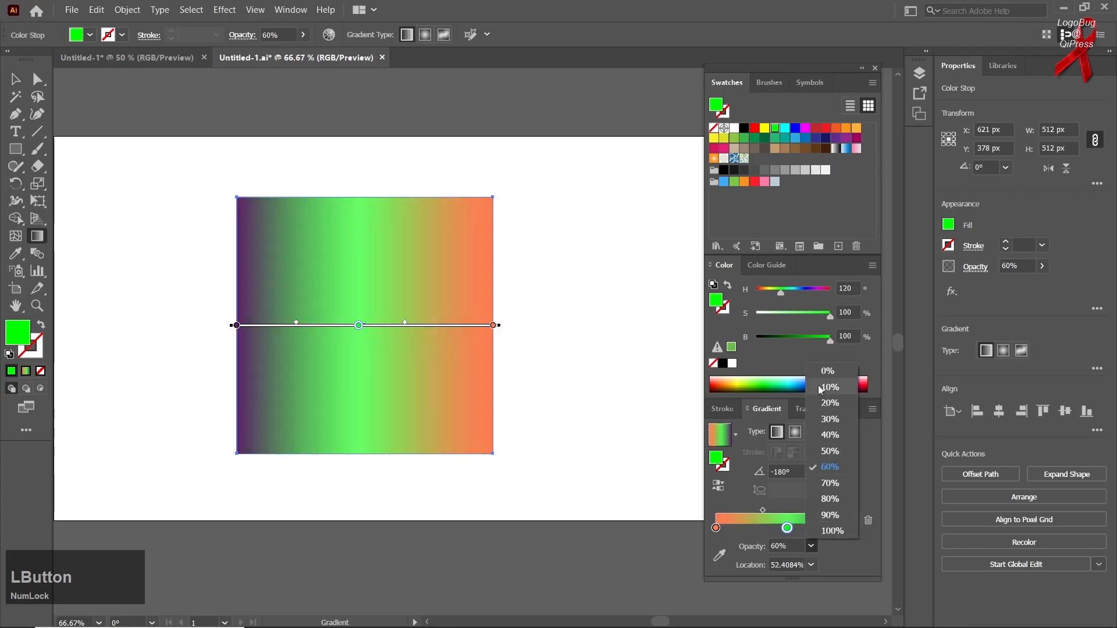
left_click(826, 372)
left_click(810, 545)
left_click(822, 532)
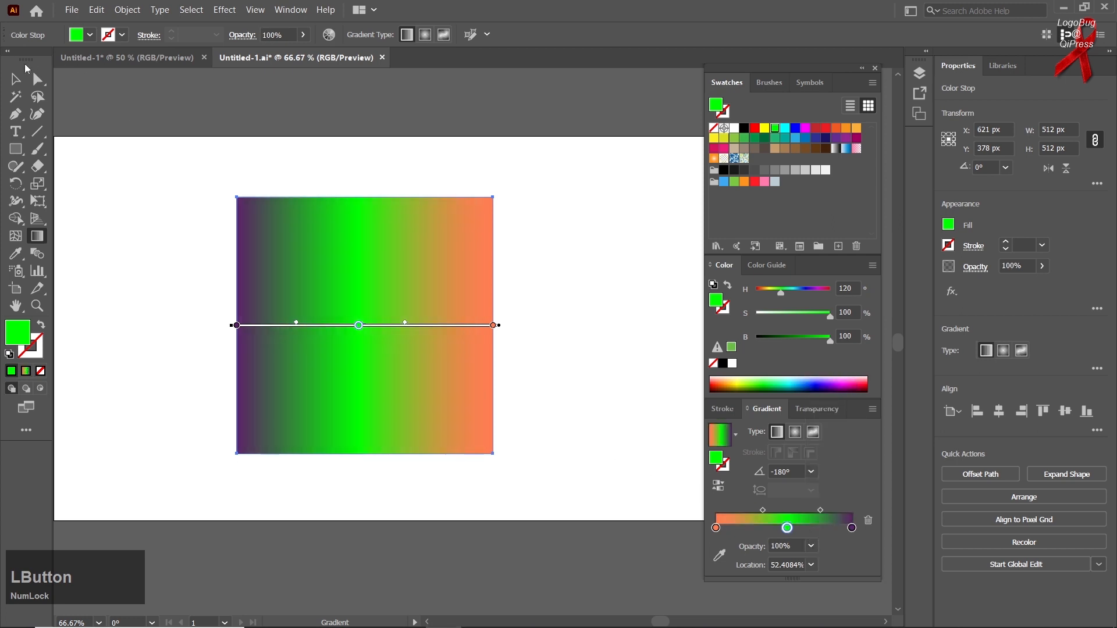
Step: Move the square up and to the left to about X 539 px, Y 364 px and switch its fill to a solid colour
left_click(15, 79)
left_click_drag(257, 242, 217, 235)
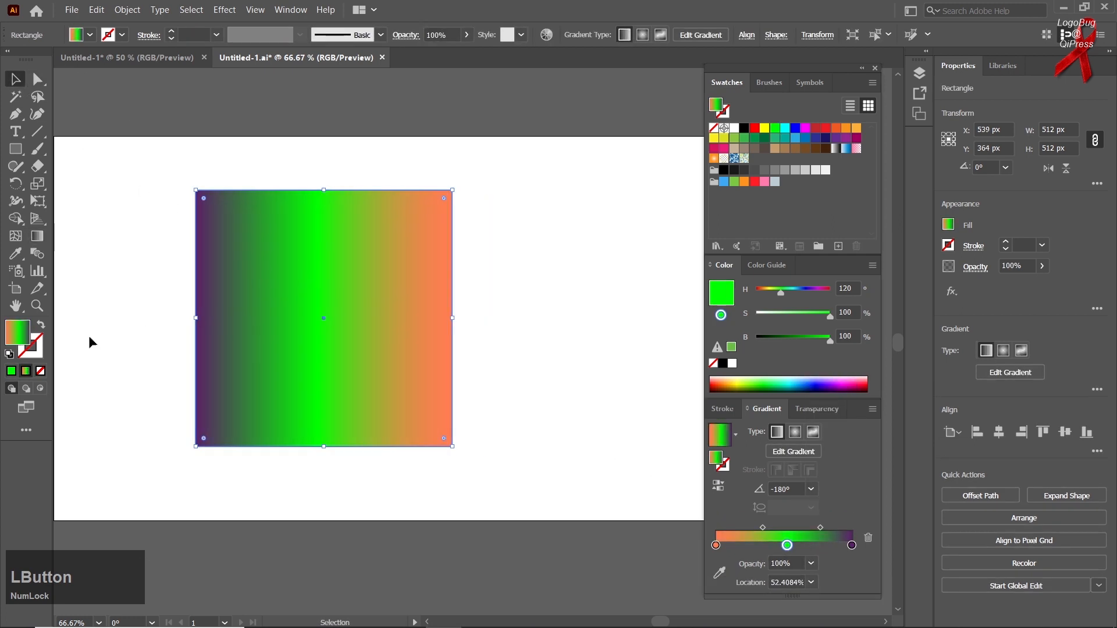
left_click(11, 372)
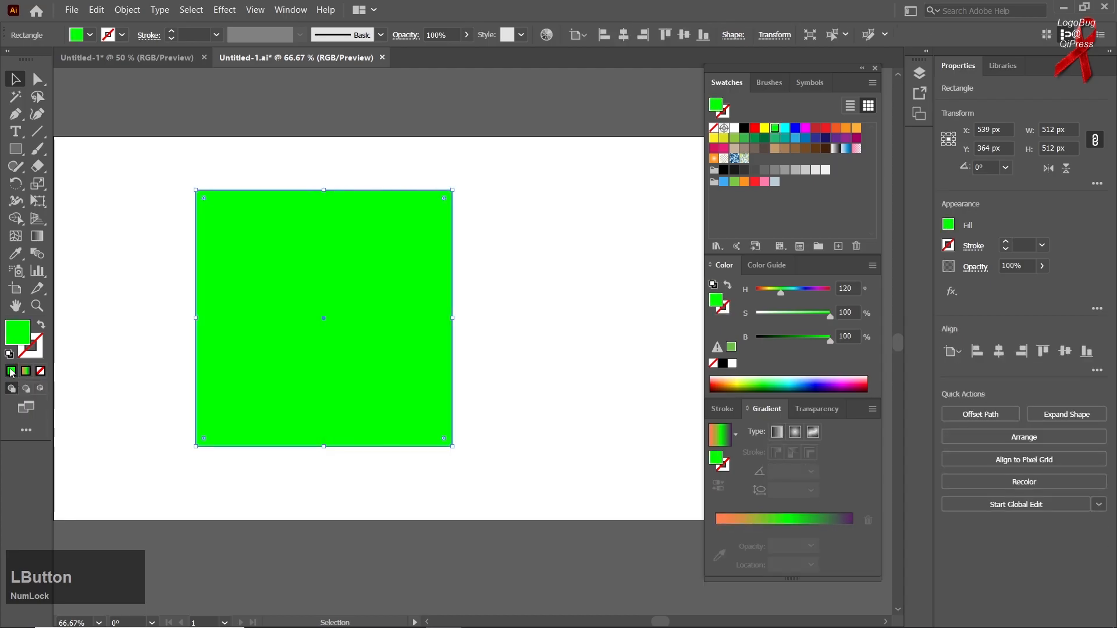
Step: Set the square's solid fill to a medium blue, about hue 202°, saturation 92% and brightness 67%
double_click(12, 343)
type("9ADB9A")
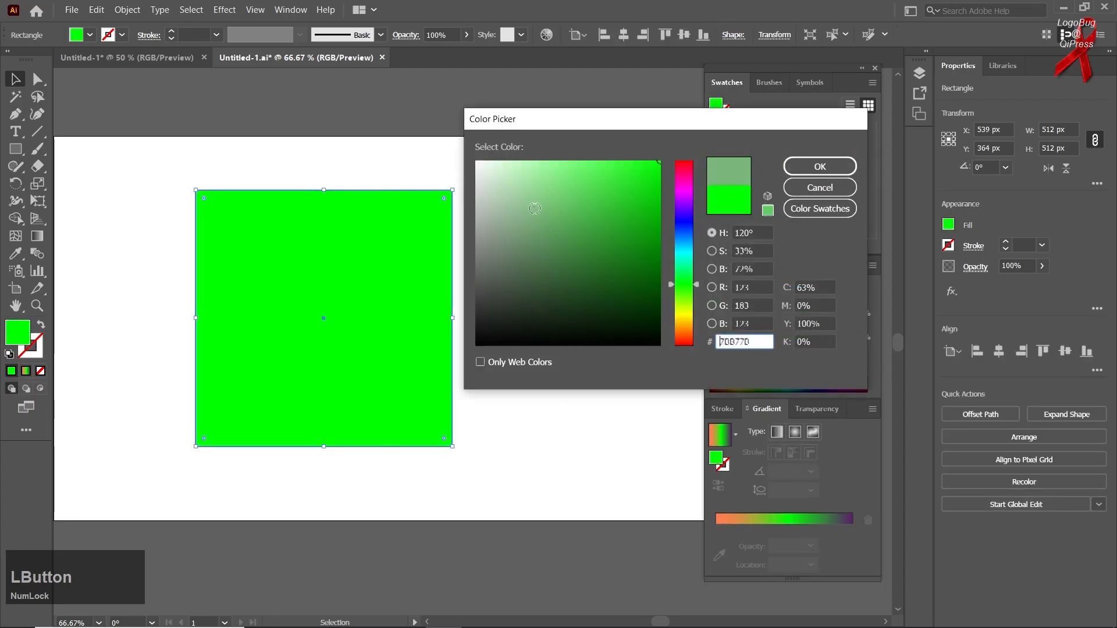
left_click(683, 242)
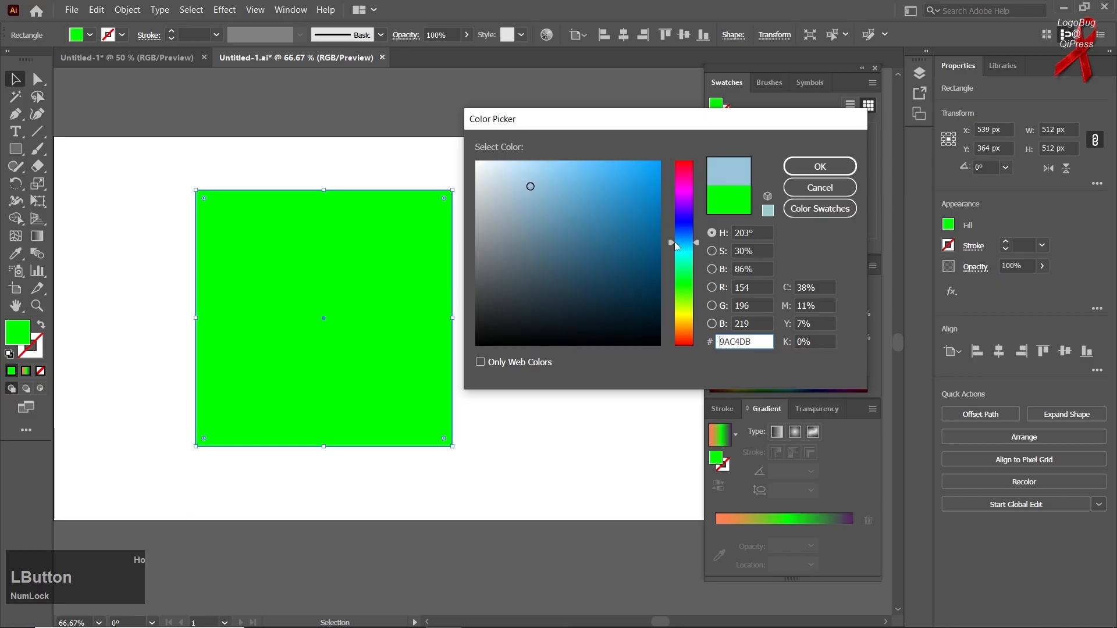
left_click(645, 222)
left_click(785, 169)
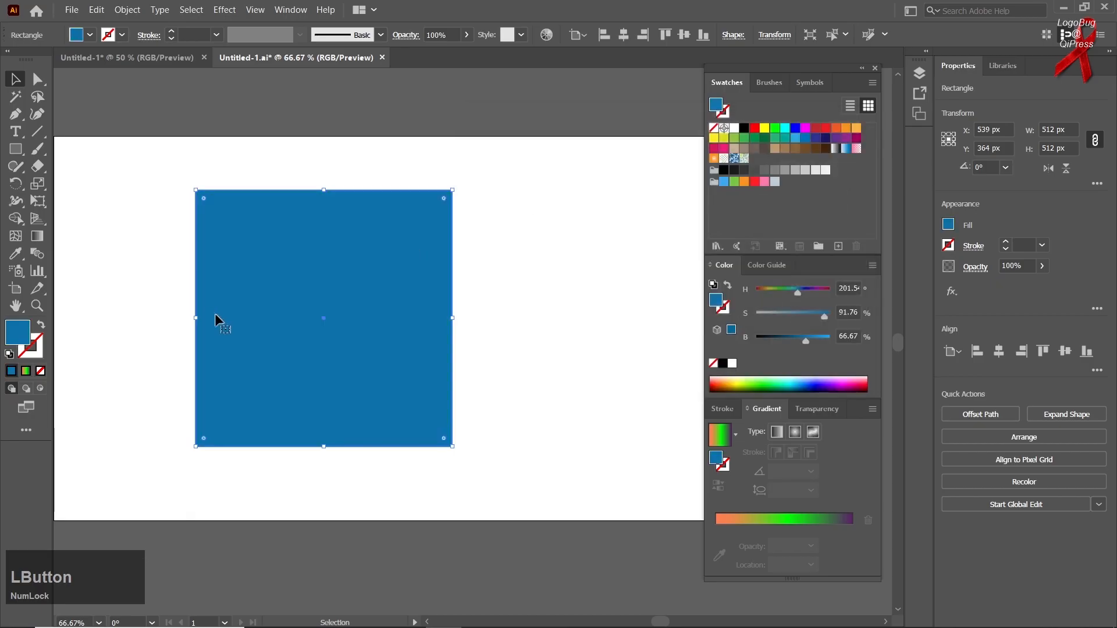
Step: Apply the orange, green and purple gradient to the square's stroke and set the stroke weight to 44 pt
left_click(42, 361)
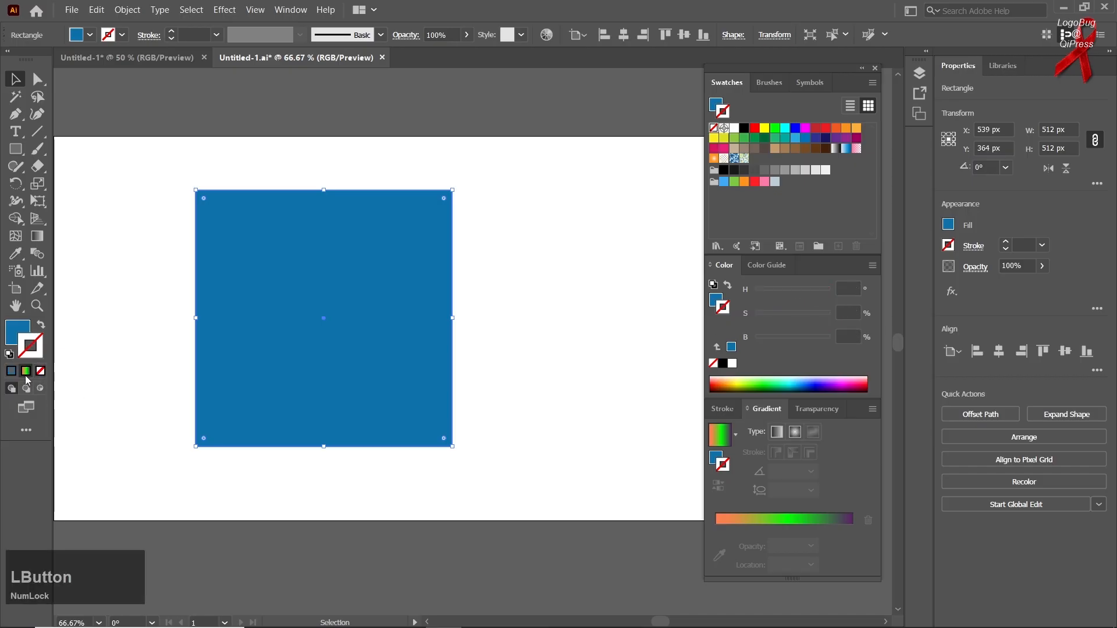
left_click(26, 373)
left_click(207, 30)
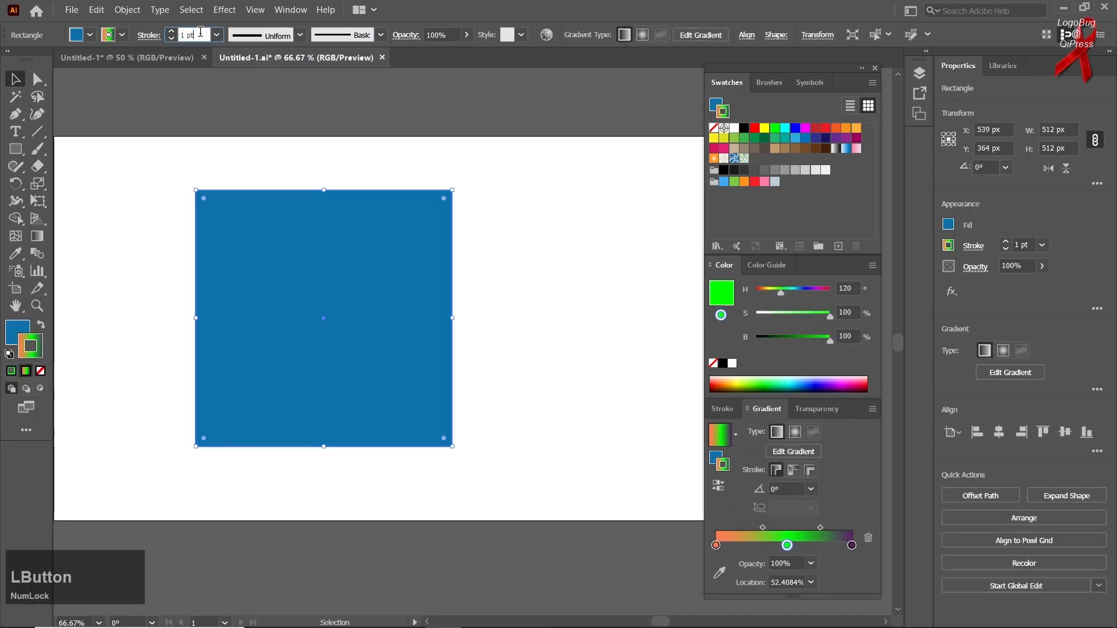
scroll(201, 31, "up", 20)
scroll(201, 31, "up", 20)
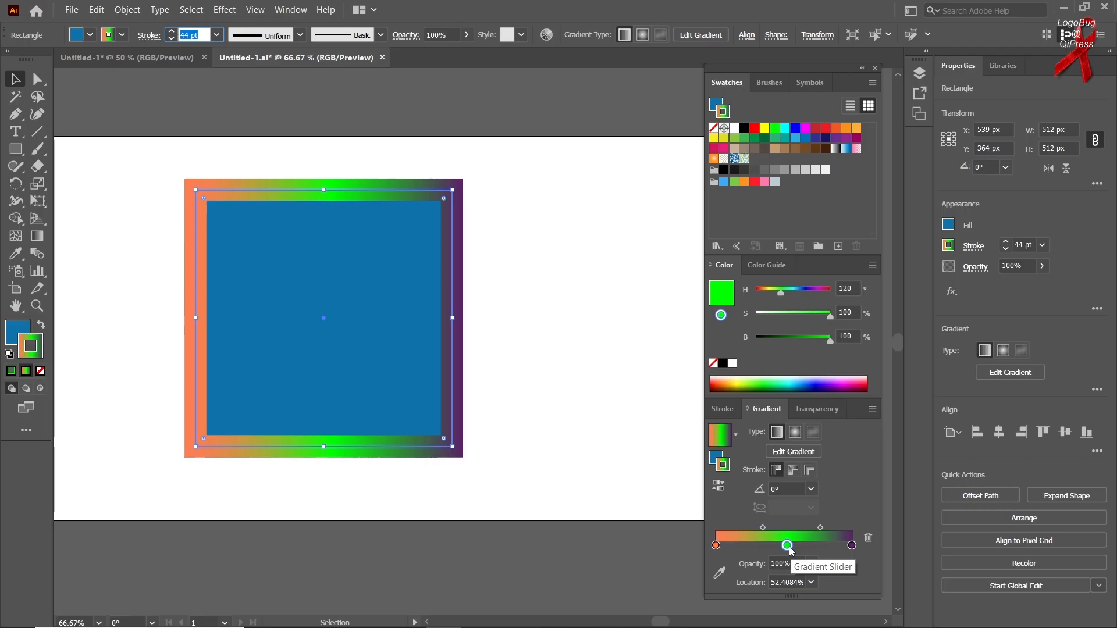
Step: Remove the green stop from the stroke gradient and move the remaining midpoint to about 52%
left_click_drag(789, 546, 787, 560)
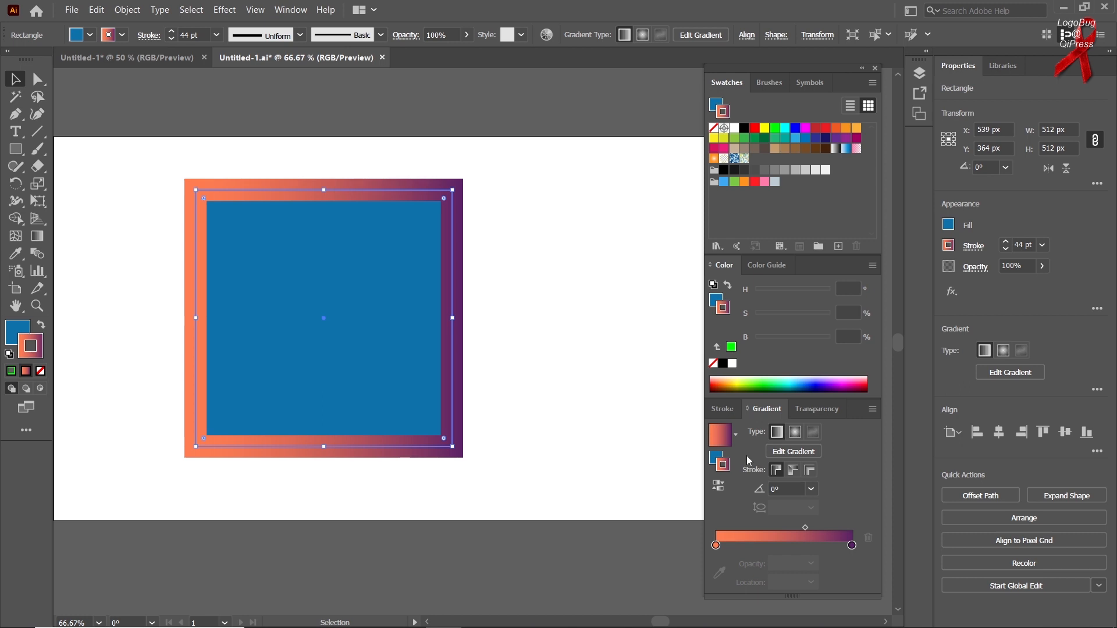
left_click_drag(807, 527, 787, 529)
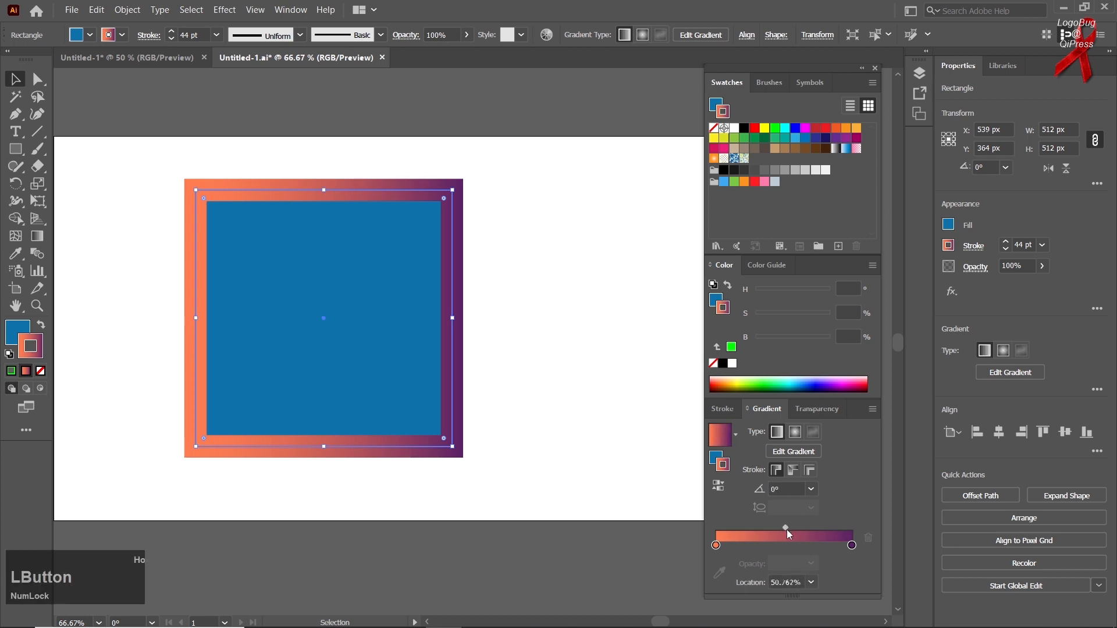
Step: Try preset angles on the stroke gradient, including -150°, ending at -180°, with the gradient applied within the stroke
left_click(811, 489)
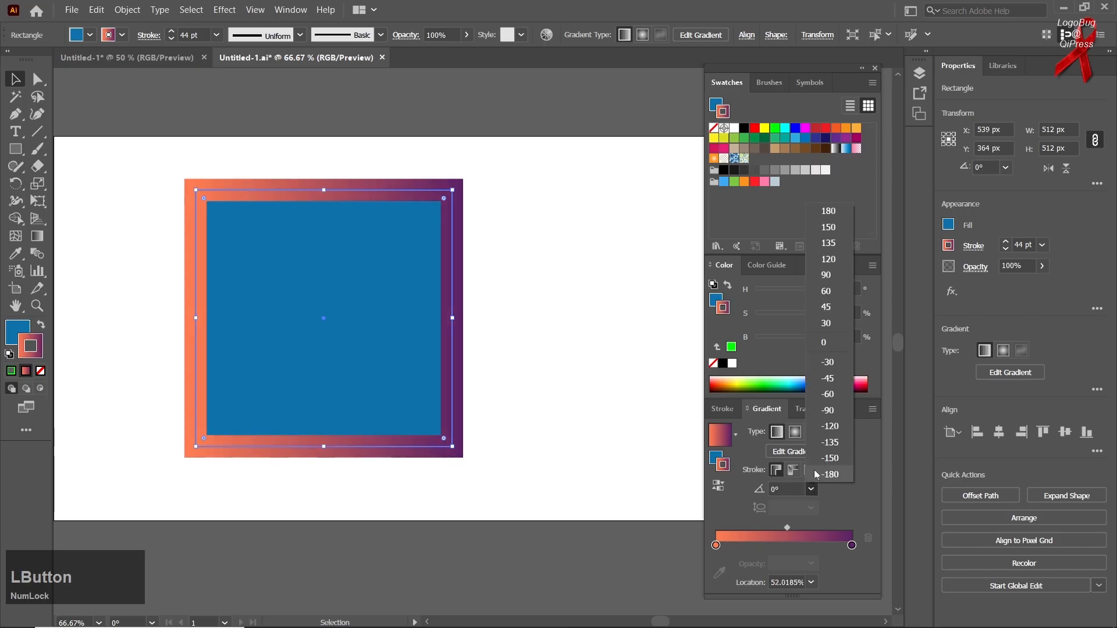
left_click(815, 460)
left_click(811, 489)
left_click(814, 368)
left_click(811, 489)
left_click(815, 475)
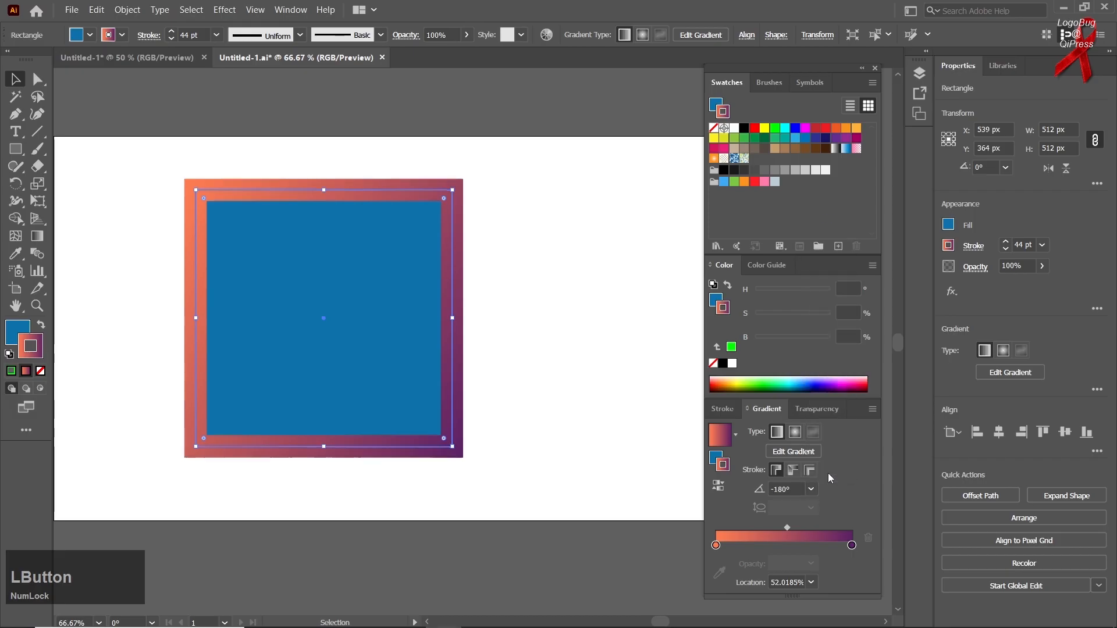
left_click(783, 473)
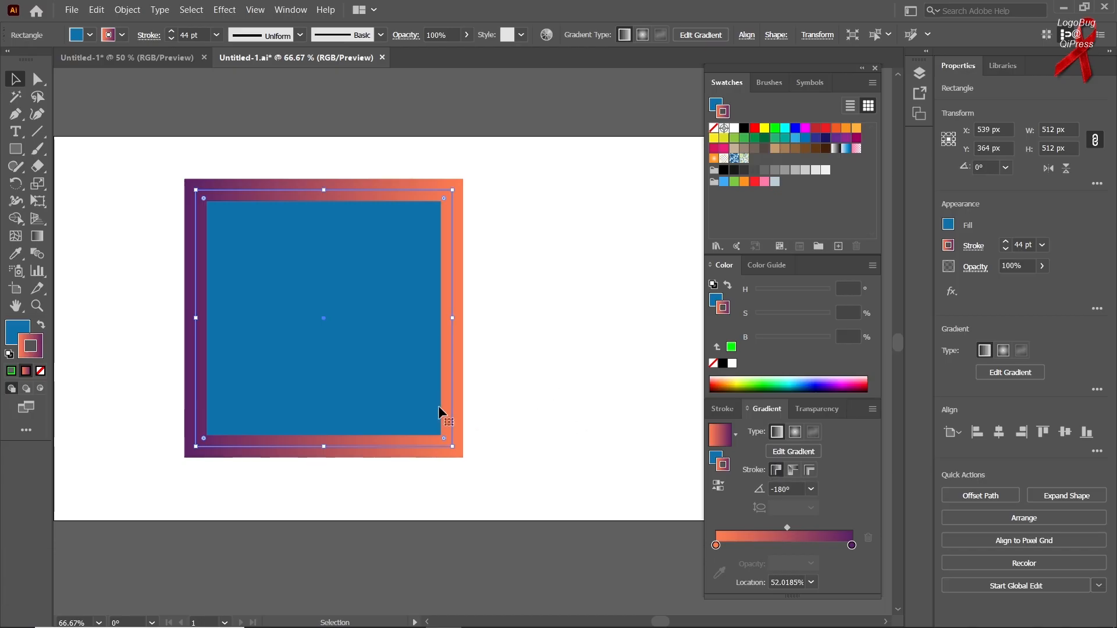
Step: Apply the gradient along the square's stroke and inspect how the colors meet at the lower-right corner
left_click(796, 473)
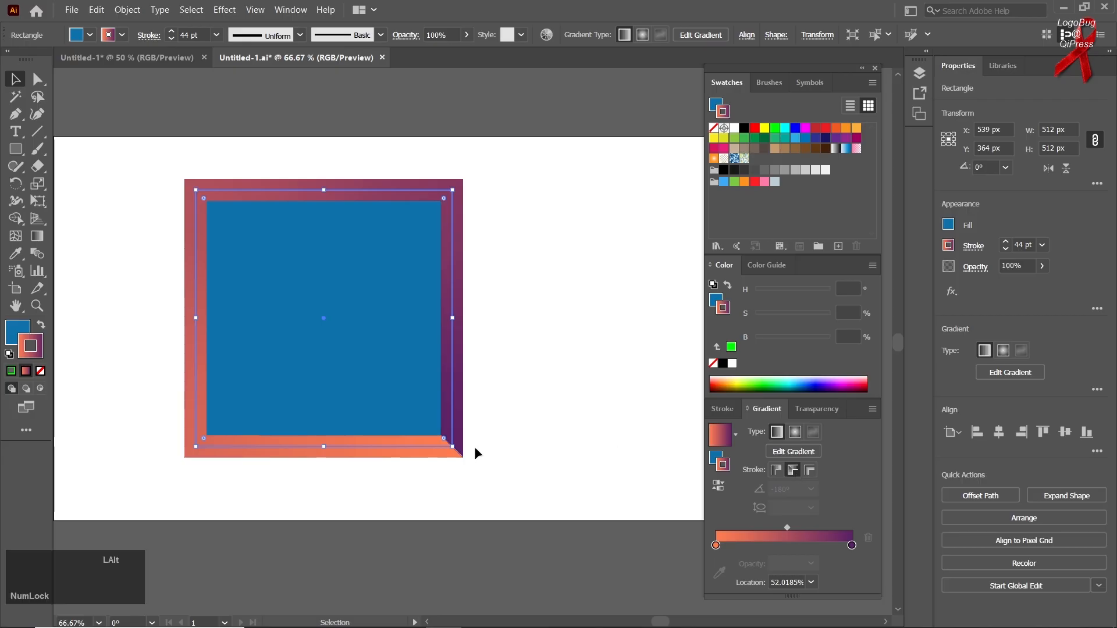
scroll(475, 445, "up", 7, "alt")
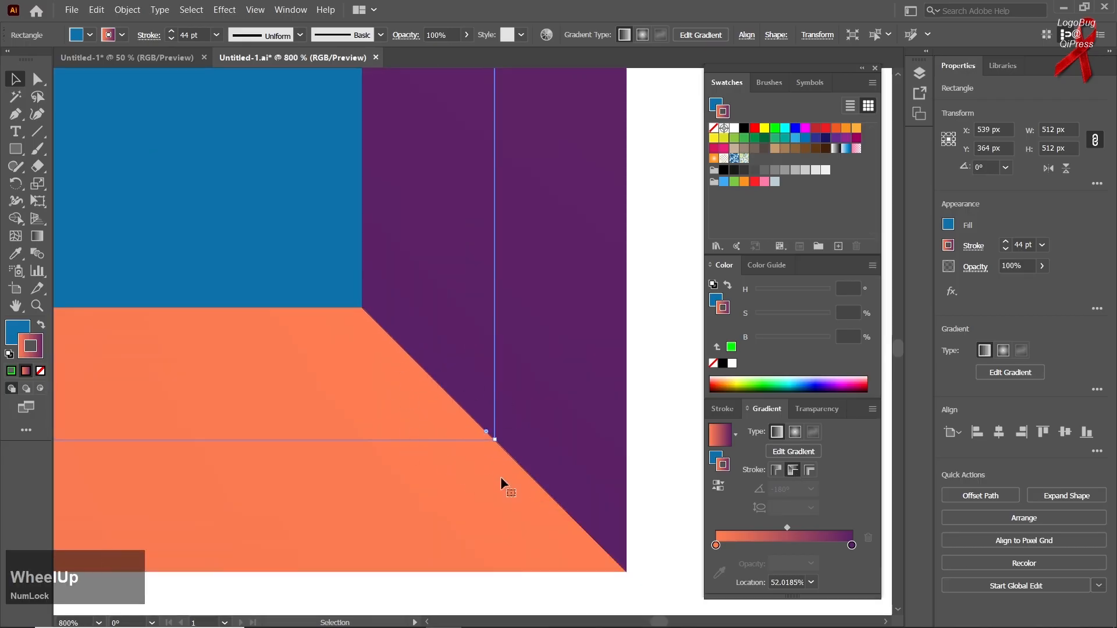
scroll(382, 374, "down", 5, "alt")
scroll(361, 382, "down", 2, "alt")
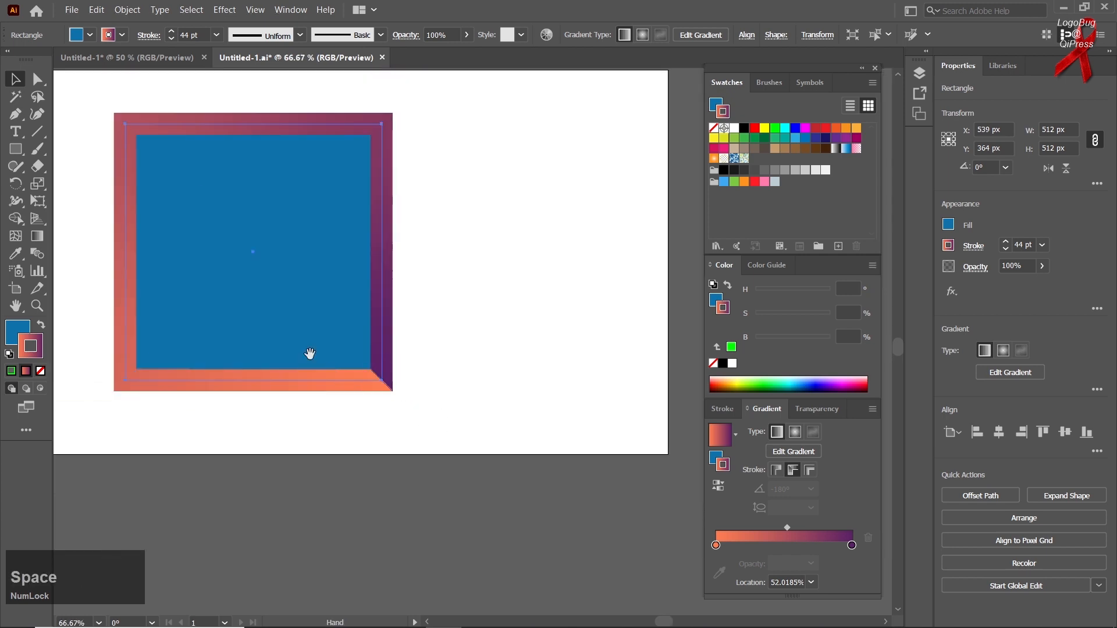
left_click_drag(308, 352, 412, 418)
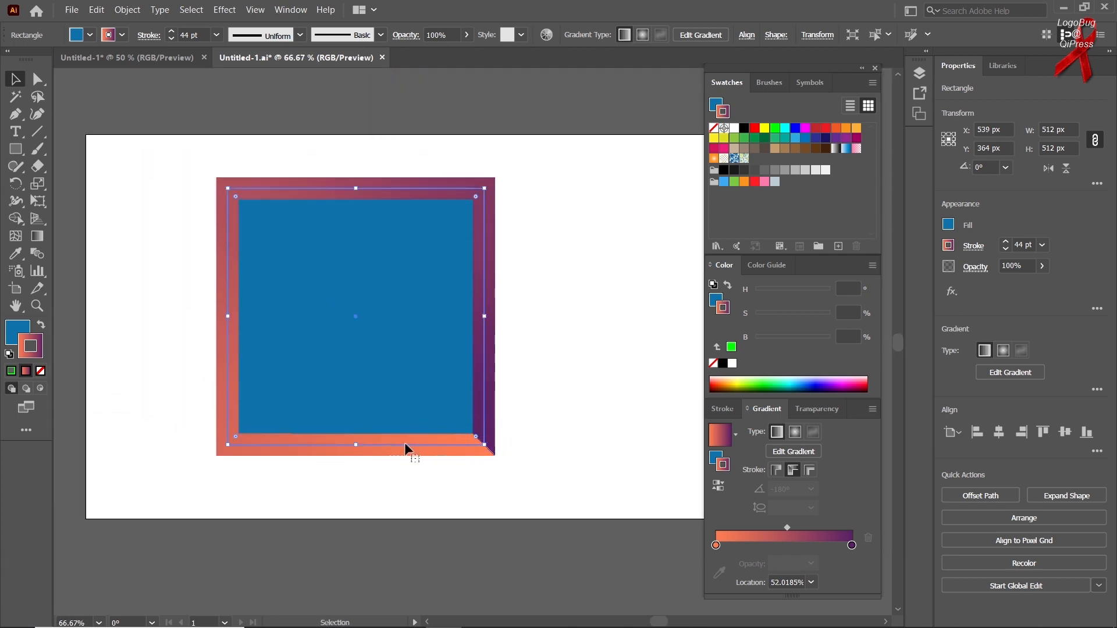
Step: Compare the gradient along and across the square's stroke, finishing with it applied across the stroke
left_click(811, 470)
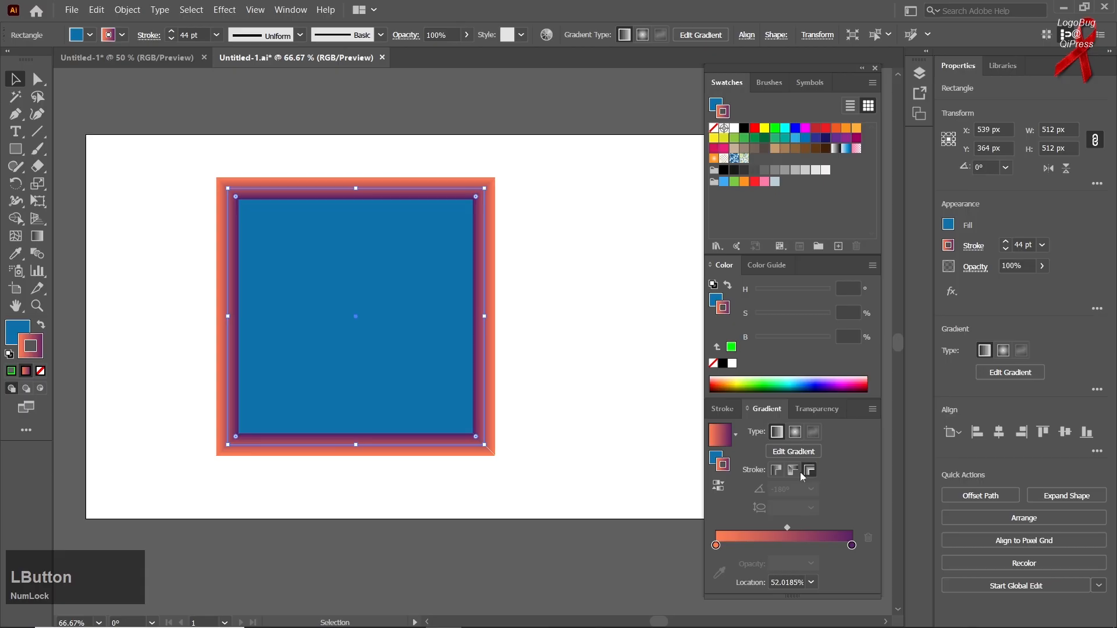
left_click(798, 471)
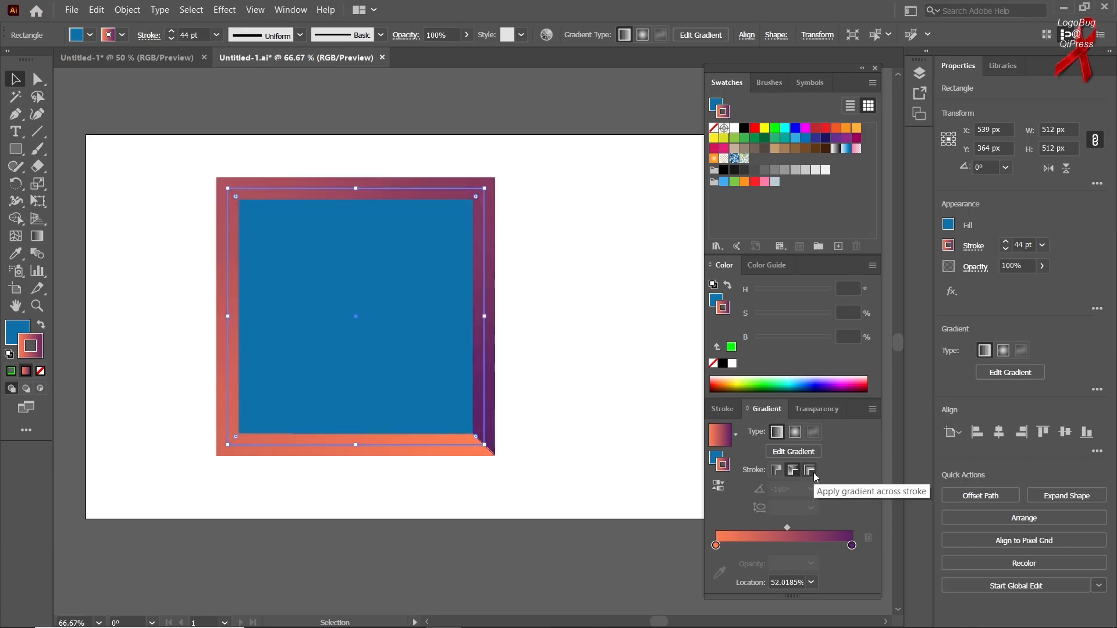
left_click(814, 476)
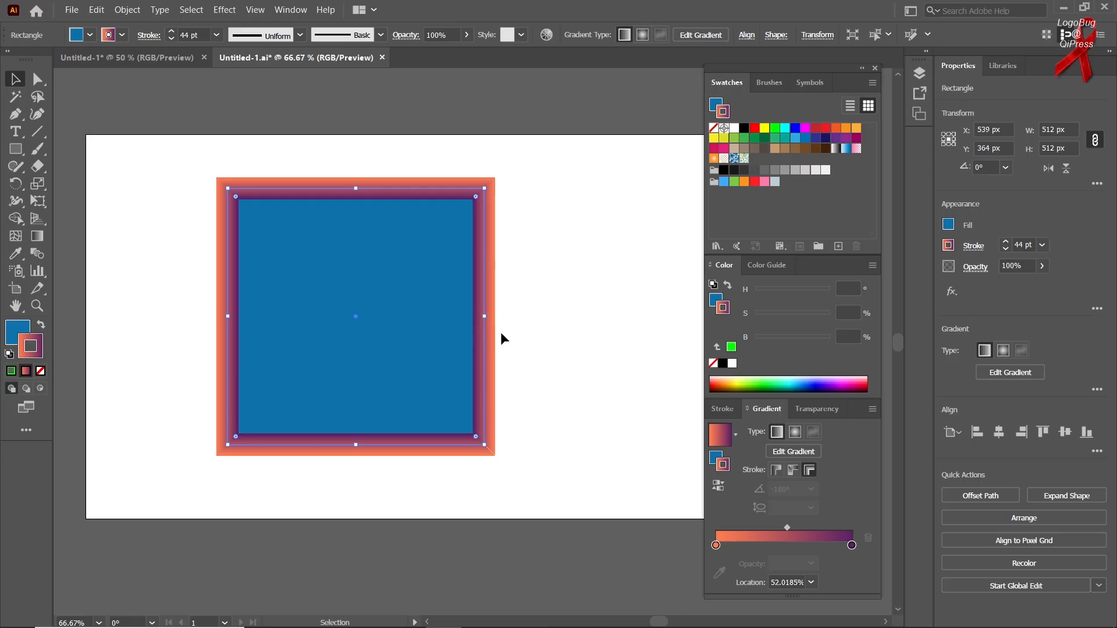
Step: Delete the square with the blue fill and gradient stroke from the artboard
left_click(88, 159)
mouse_move(274, 308)
left_mouse_down()
mouse_move(256, 329)
mouse_move(274, 324)
mouse_move(275, 293)
left_mouse_up()
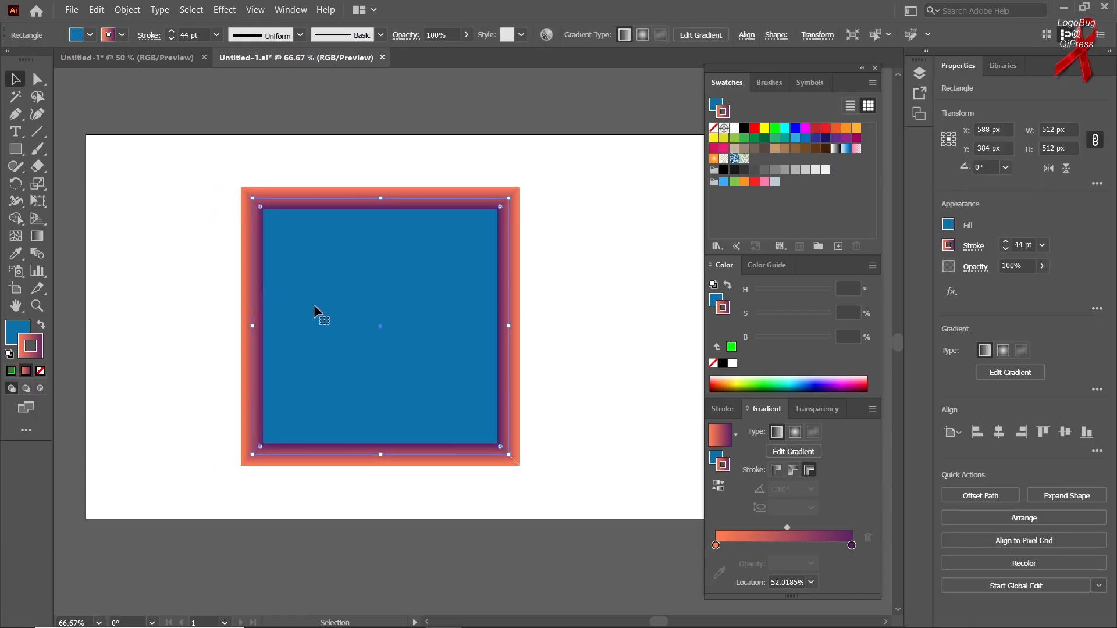
left_click_drag(313, 304, 285, 307)
key("Delete")
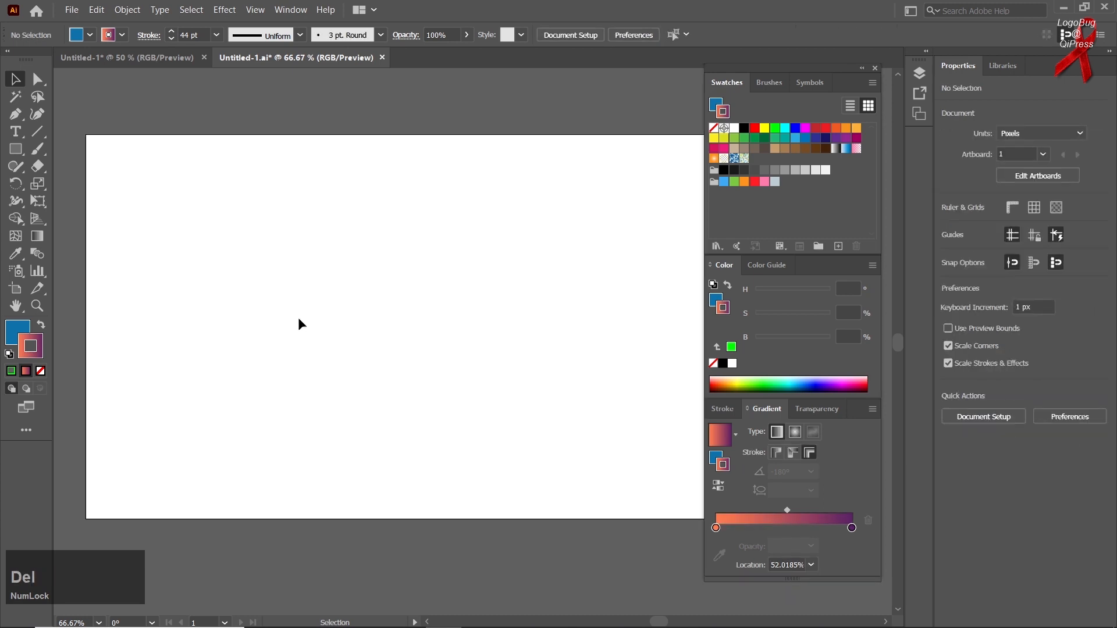
Step: Move the blue ring, orange swirl and letter G logos together onto the artboard
key("ctrl+minus")
left_click_drag(254, 293, 374, 435)
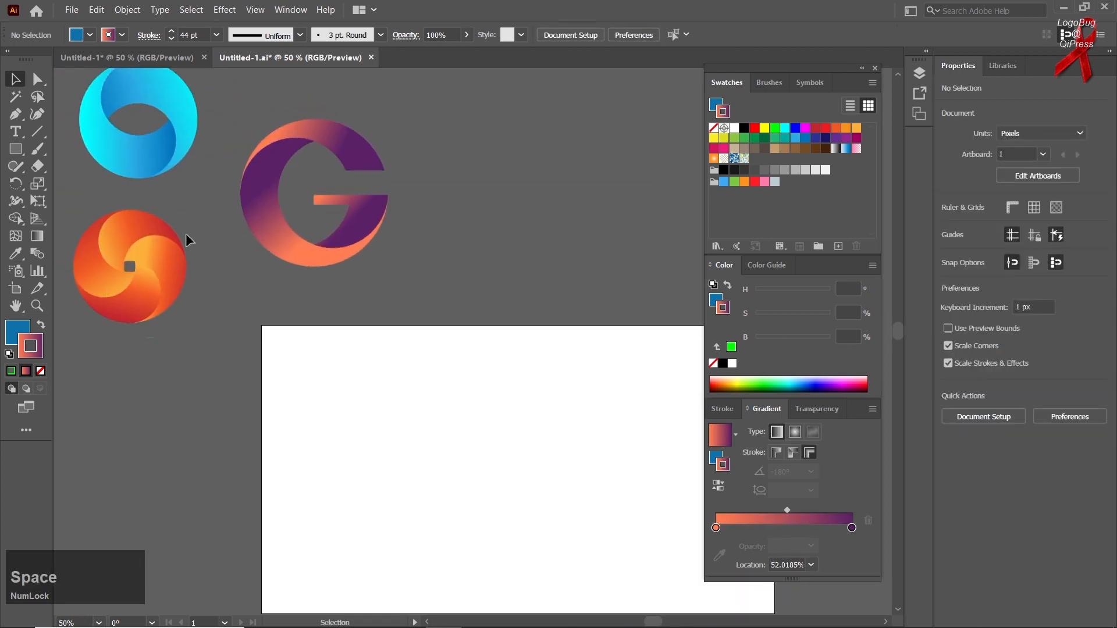
left_click_drag(434, 102, 145, 337)
left_click_drag(152, 150, 402, 442)
left_click_drag(353, 394, 222, 261)
left_click_drag(243, 331, 261, 345)
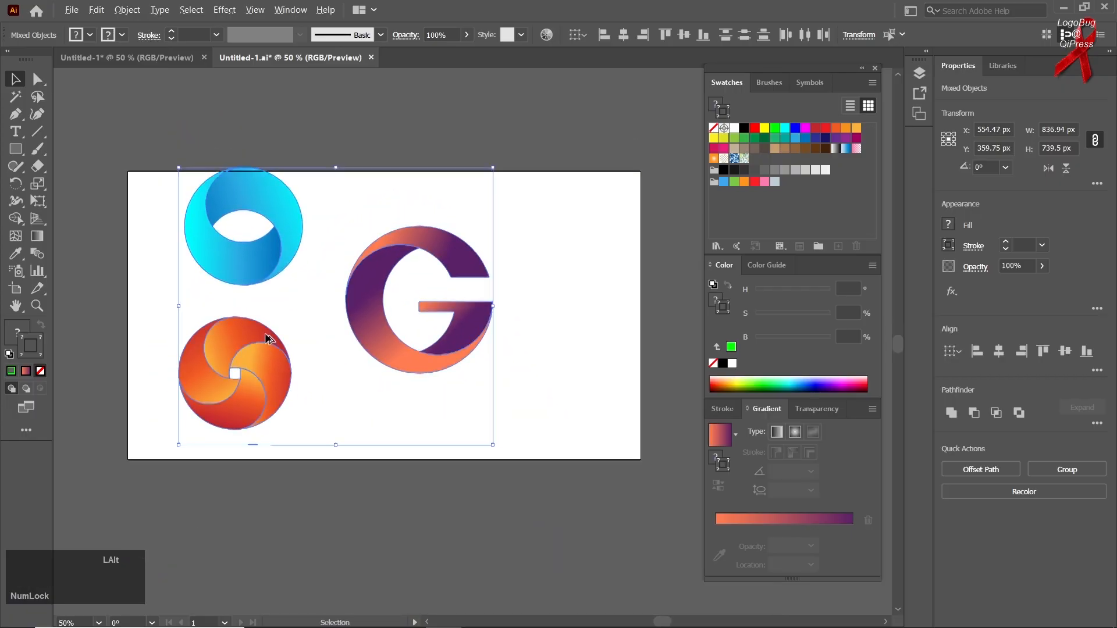
Step: Reposition the blue ring and orange swirl near the artboard's left edge and bring the letter G down beside the swirl
scroll(264, 333, "up", 1)
left_click(342, 348)
left_click_drag(359, 364, 299, 377)
left_click_drag(208, 268, 193, 273)
left_click_drag(193, 361, 176, 381)
left_click_drag(174, 280, 150, 288)
left_click_drag(375, 375, 264, 499)
scroll(264, 498, "down", 3)
left_click_drag(256, 459, 239, 482)
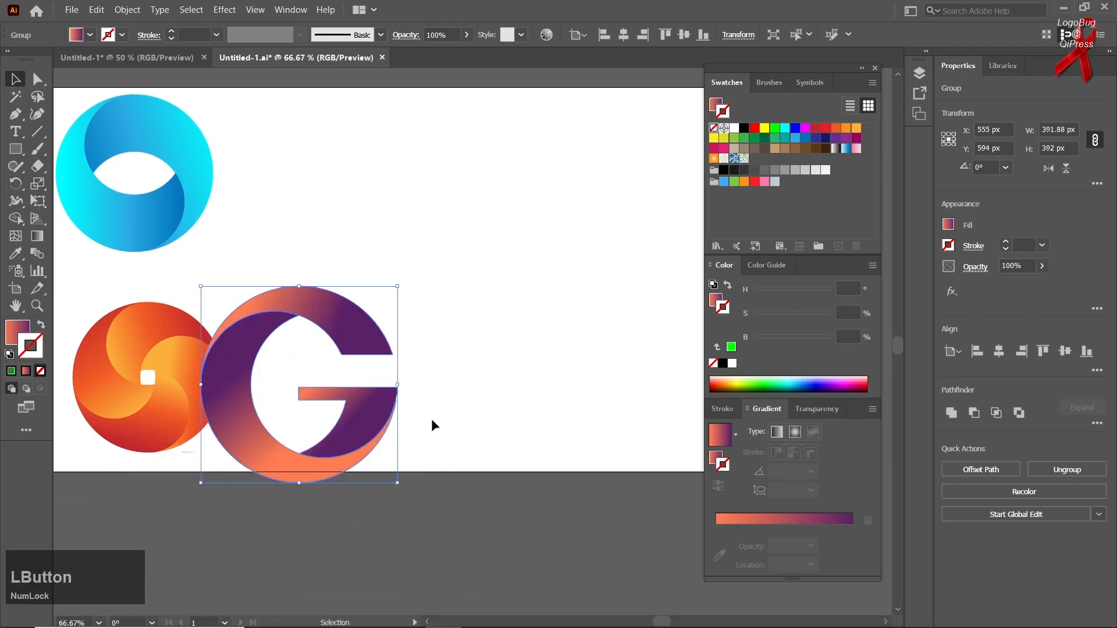
Step: Stack the logos in a column along the artboard's left side, with the G above the blue ring and the swirl below
scroll(431, 424, "down", 1)
left_click_drag(263, 441, 163, 138)
left_click_drag(232, 272, 225, 305)
left_click_drag(219, 370, 210, 416)
left_click_drag(214, 315, 217, 329)
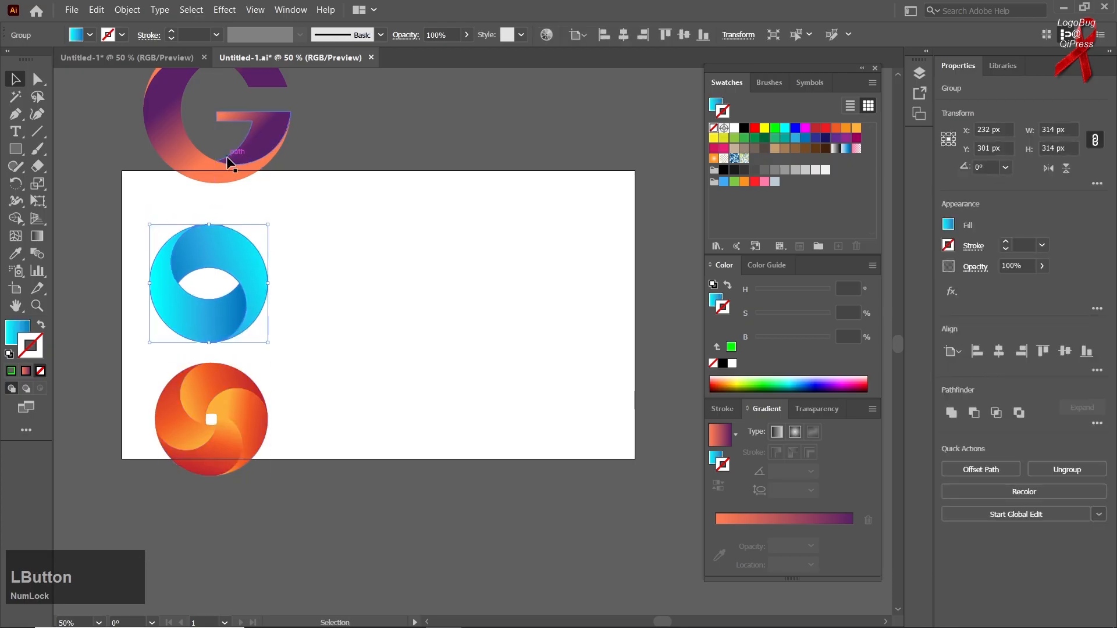
left_click_drag(227, 157, 208, 181)
left_click(243, 225)
scroll(260, 260, "up", 1)
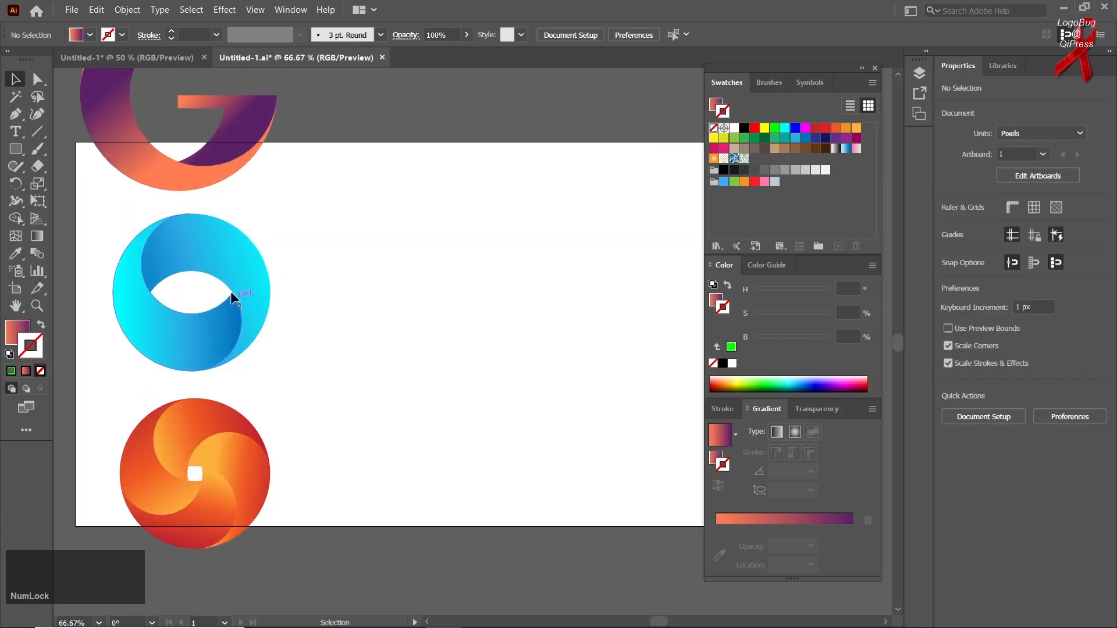
Step: Draw a circle about 394 px in diameter with the Ellipse tool in the empty area beside the logos
key("space")
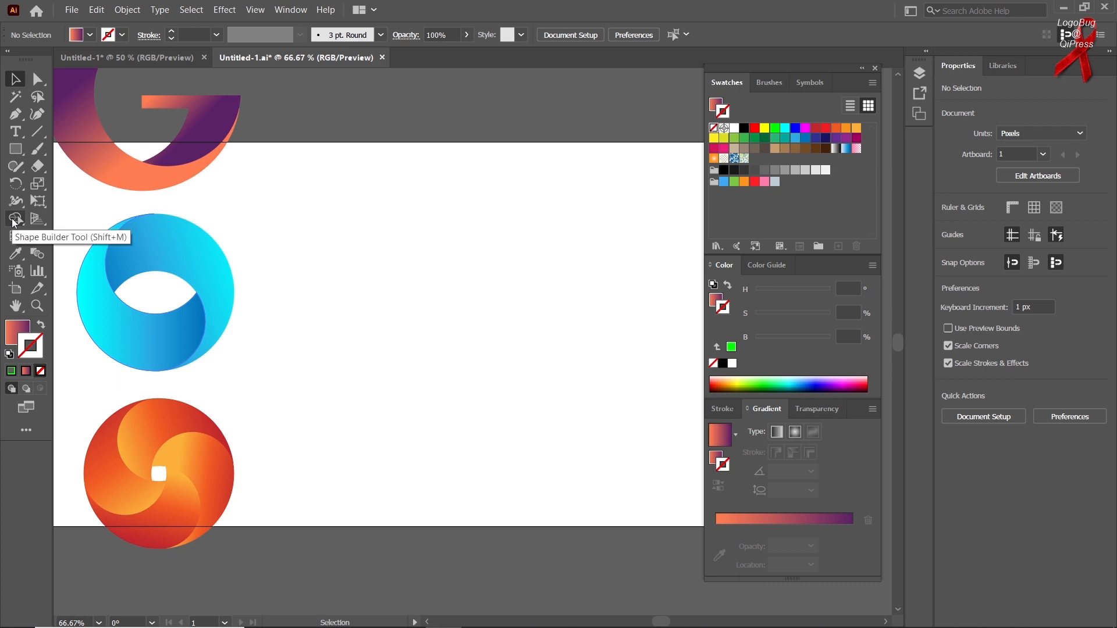
right_click(15, 149)
left_click(63, 181)
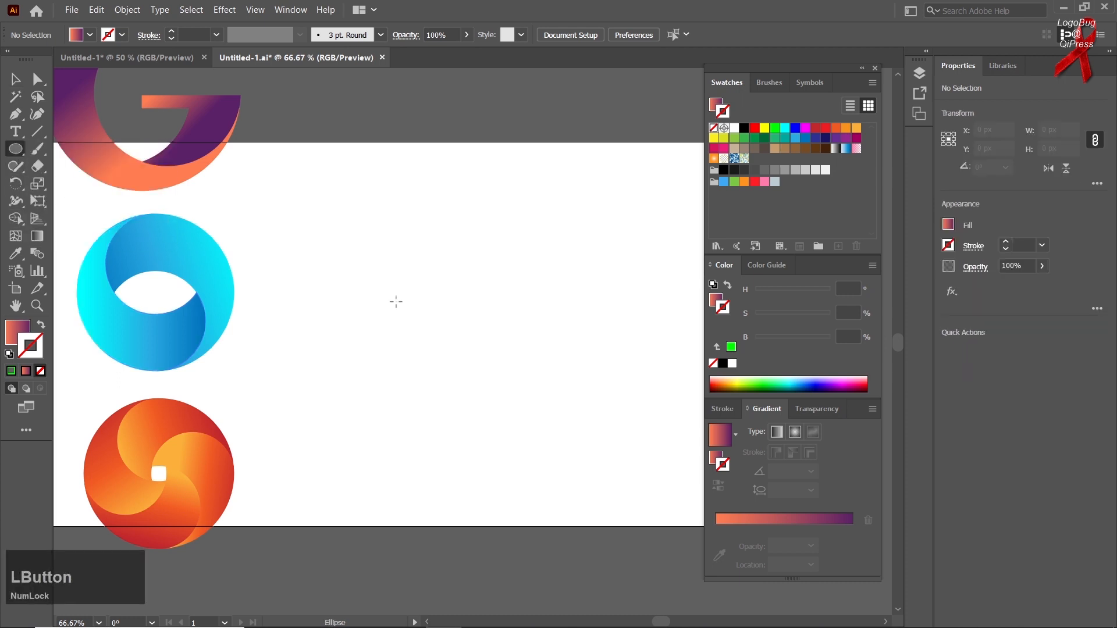
left_click_drag(475, 299, 531, 397)
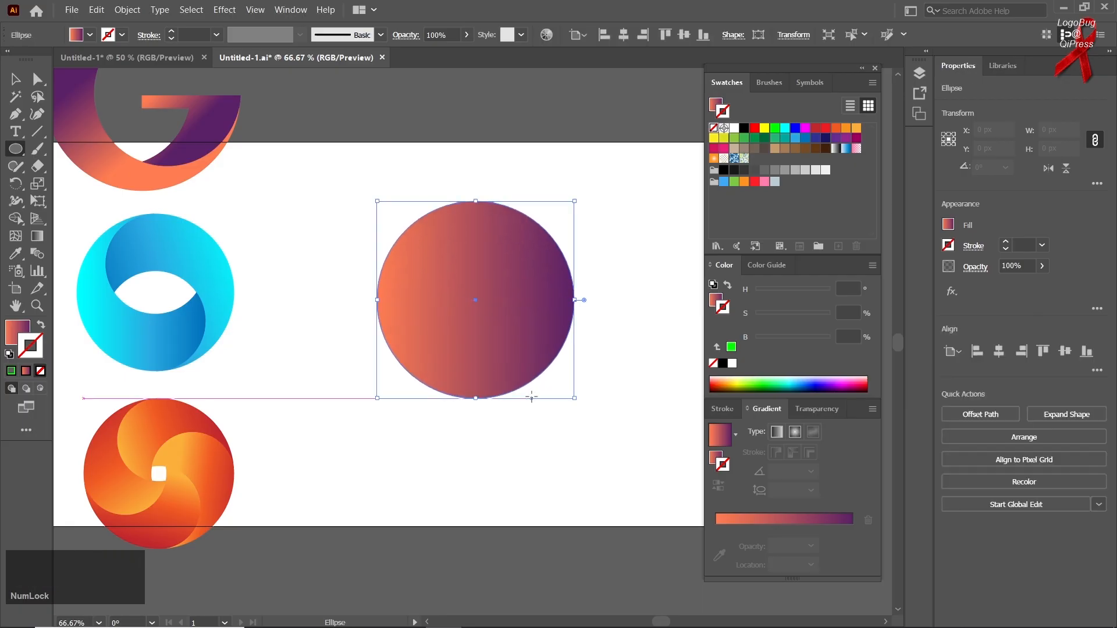
Step: Swap the circle's fill and stroke so it has no fill and an orange-to-purple gradient stroke
left_click(41, 327)
left_click(14, 329)
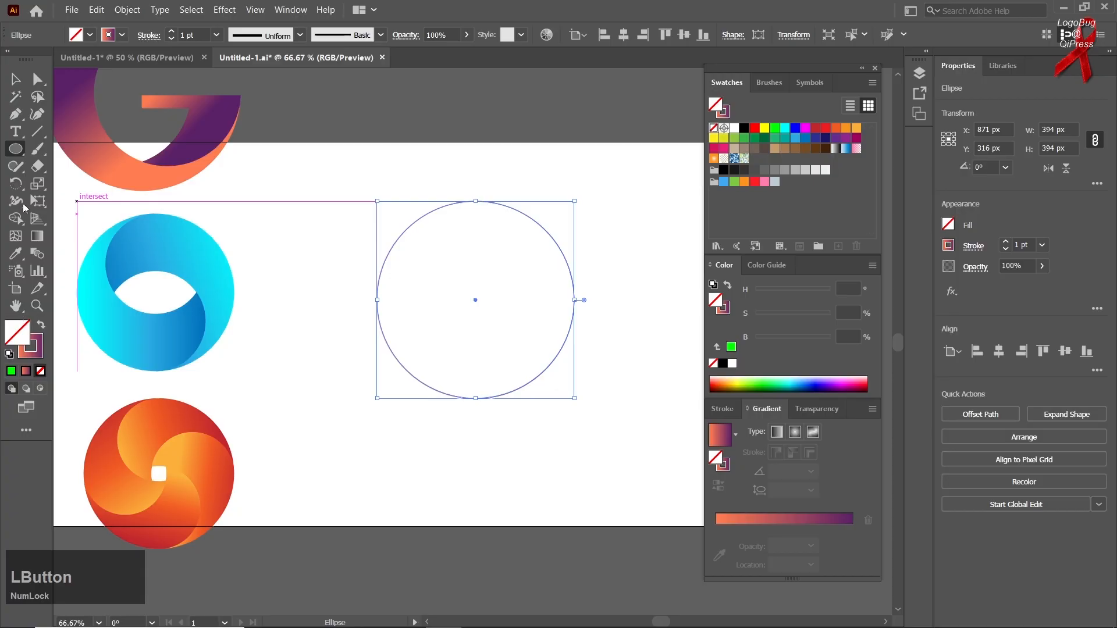
left_click(28, 343)
left_click(15, 79)
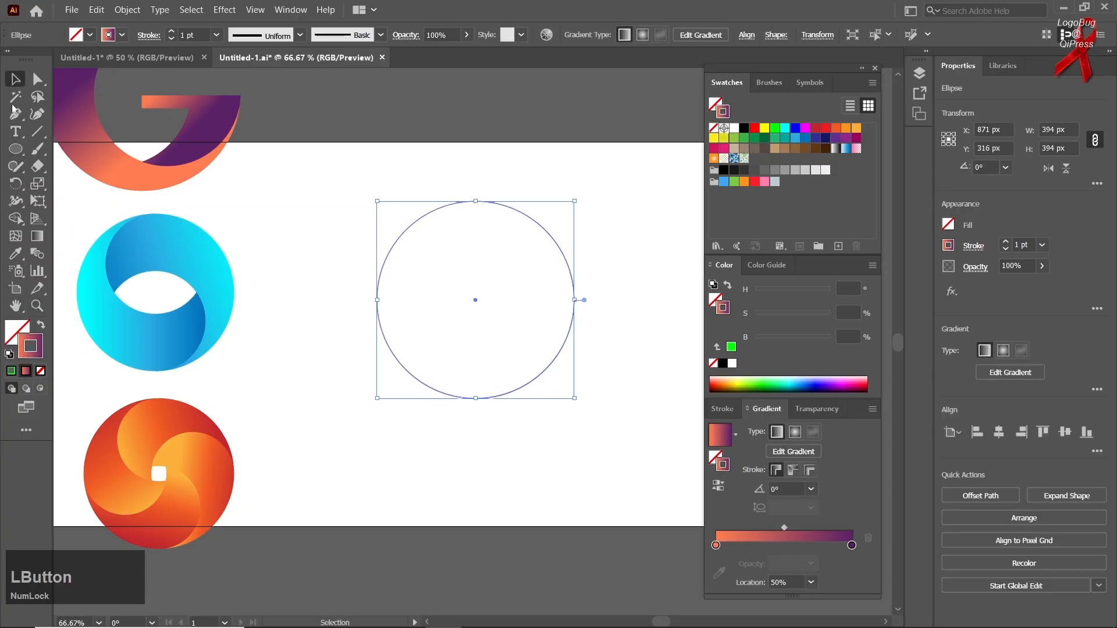
left_click(321, 392)
Step: Paste a copy of the circle in front and shrink it to about 236.5 px, keeping it tangent to the original's top
left_click(468, 400)
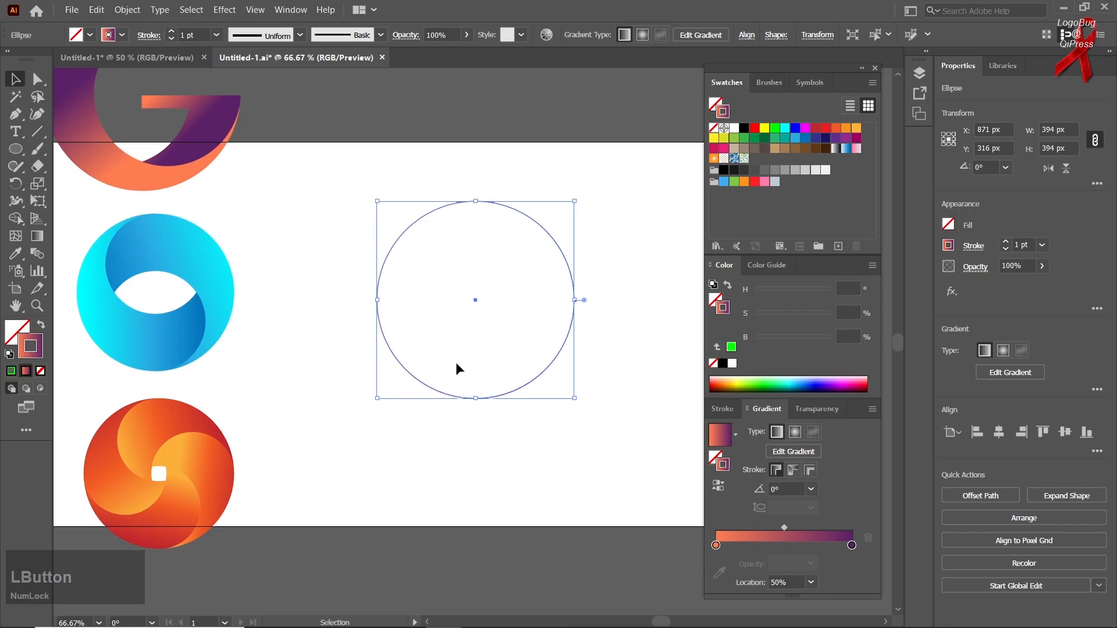
key("ctrl")
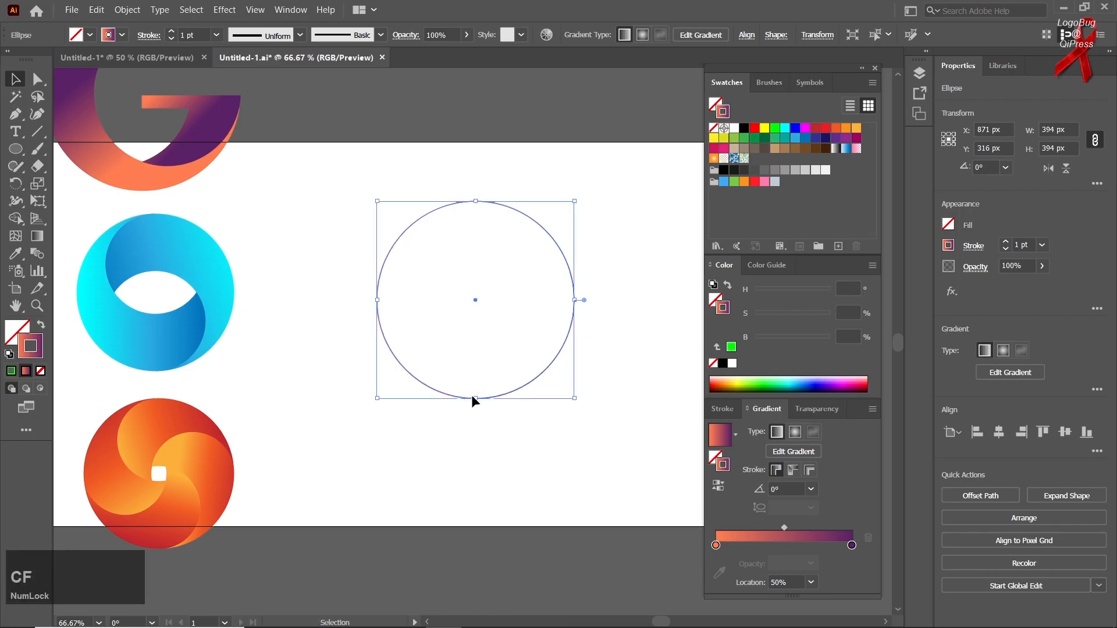
key("shift")
left_click_drag(477, 399, 476, 320)
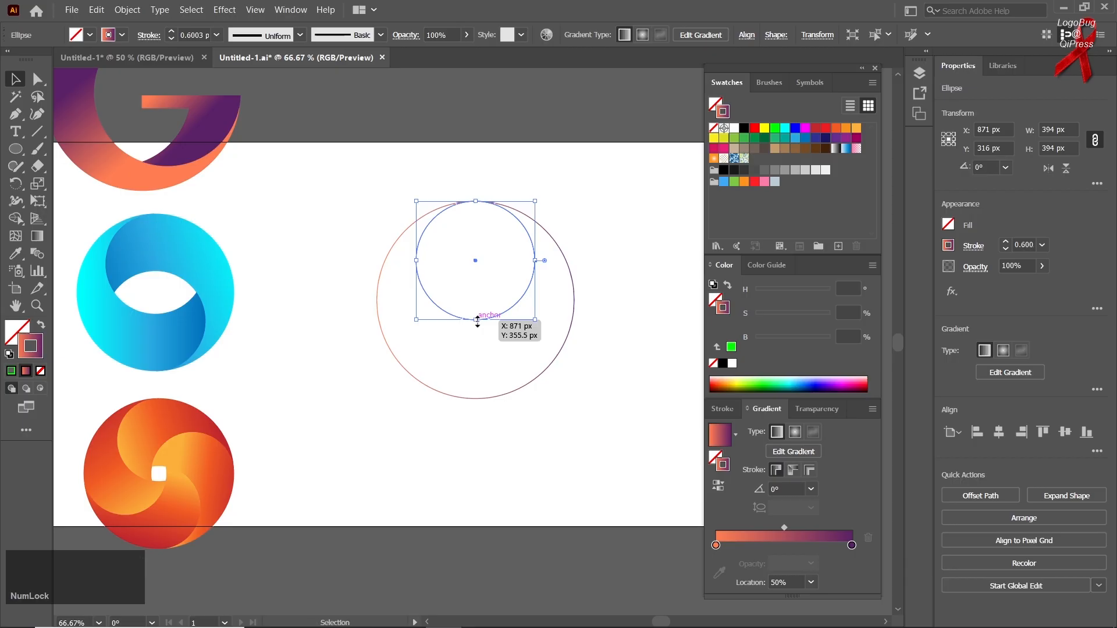
left_click(502, 394)
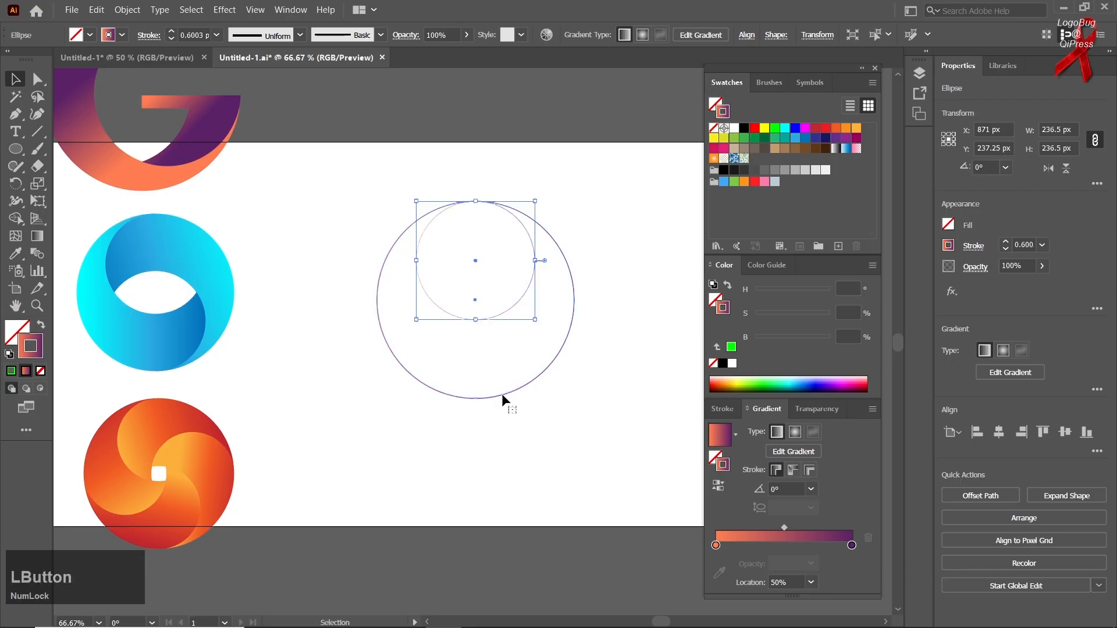
key("ctrl")
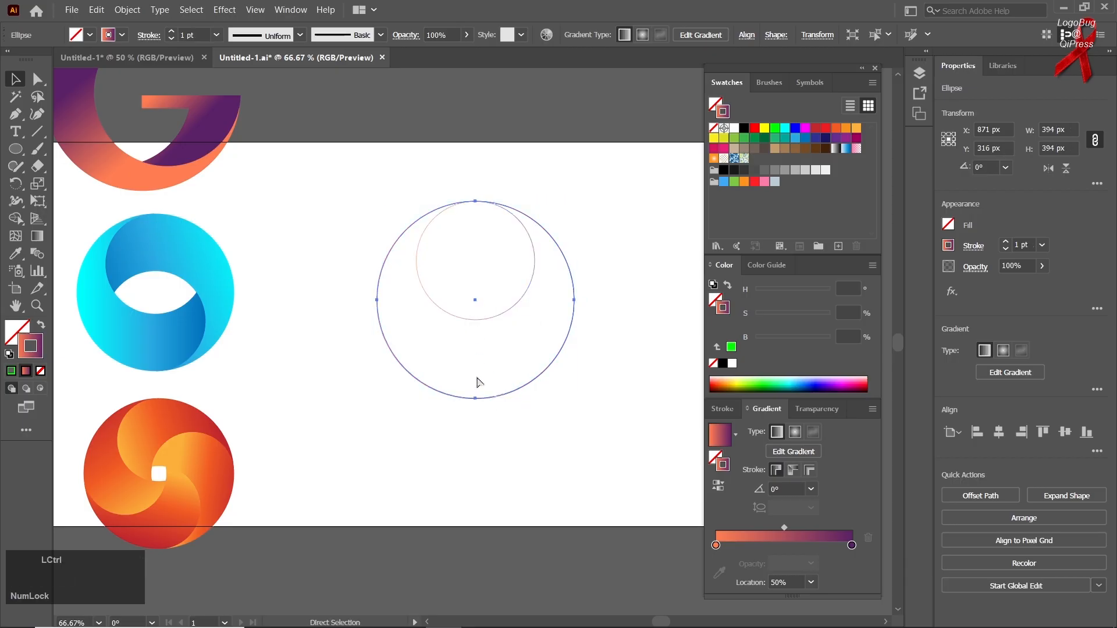
key("ctrl+c")
left_click_drag(476, 200, 481, 284)
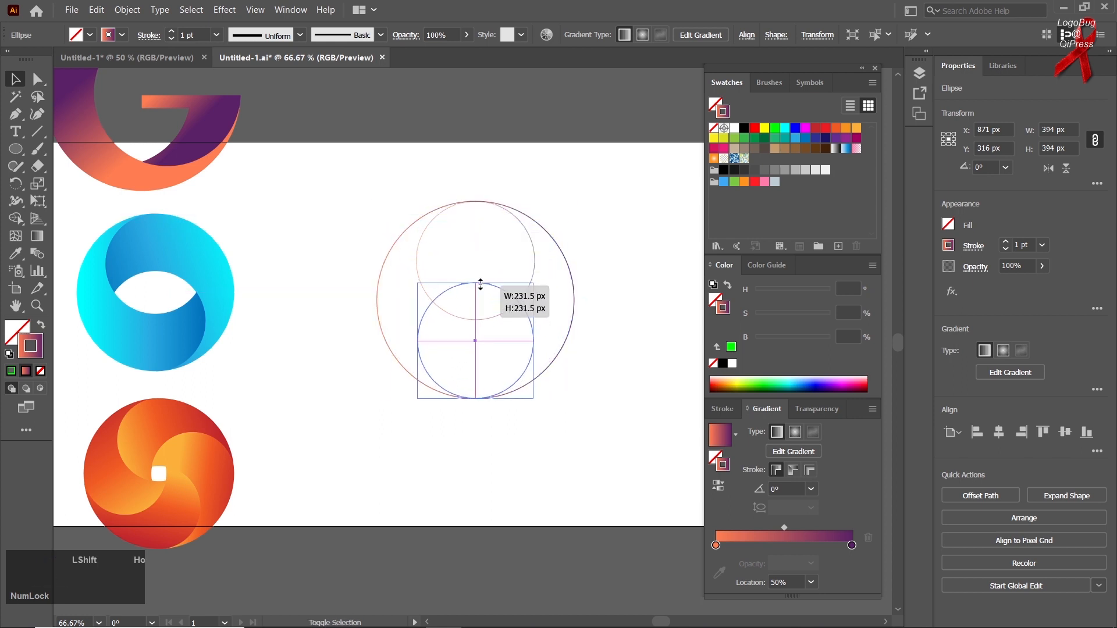
left_click_drag(481, 284, 481, 284)
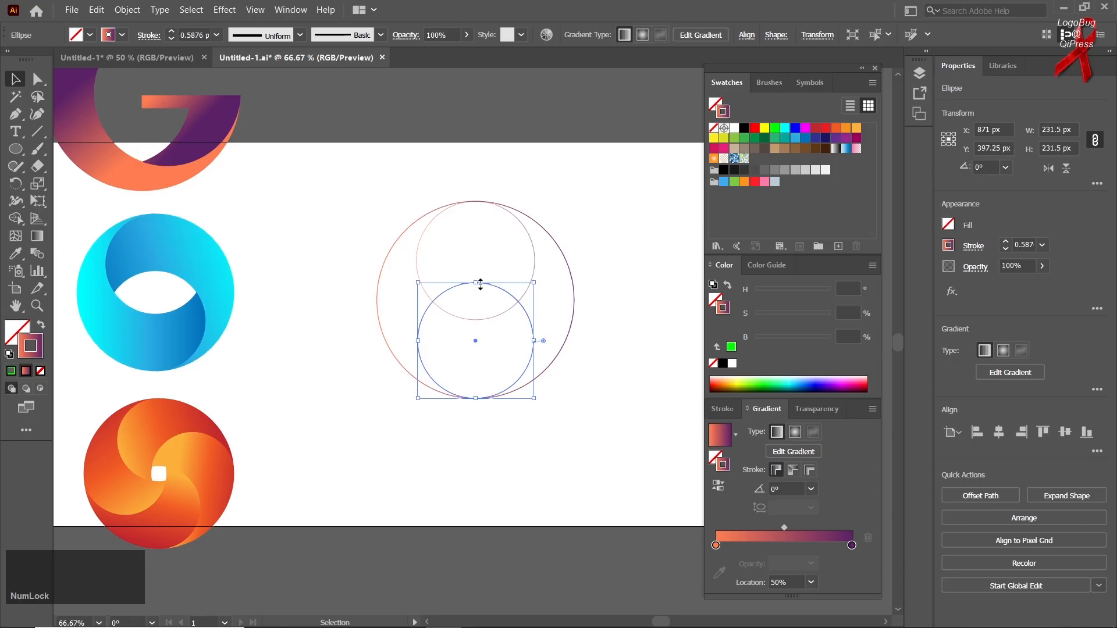
key("Delete")
Step: Duplicate the small circle straight down to the bottom of the large circle so the two small circles overlap
left_click_drag(494, 320, 490, 396)
left_click(484, 434)
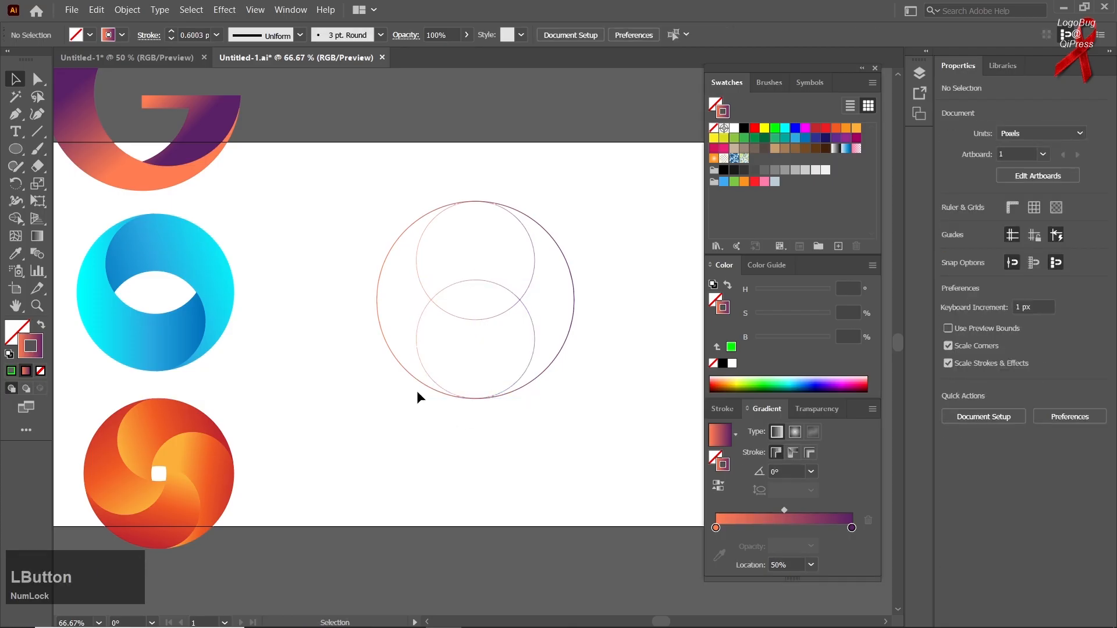
left_click_drag(366, 185, 518, 436)
left_click(24, 228)
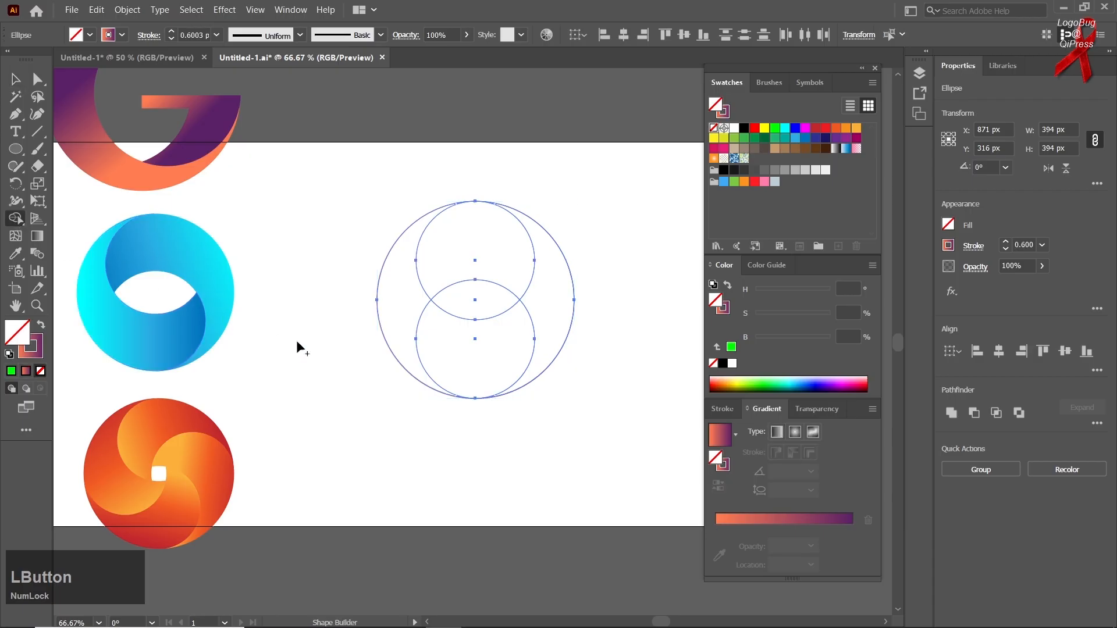
left_click(16, 79)
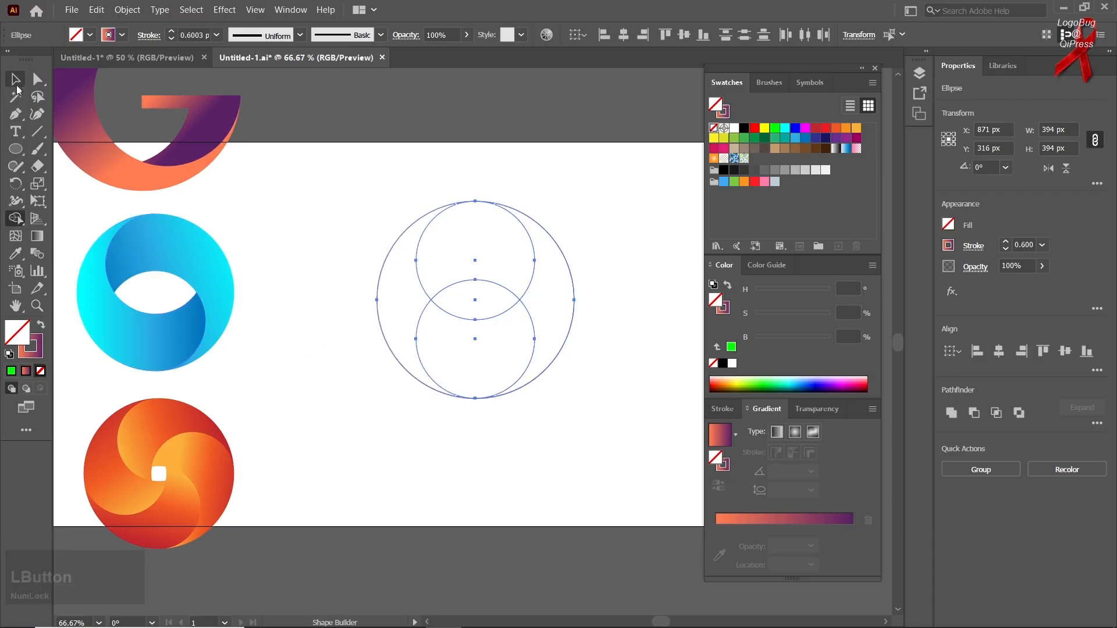
left_click(378, 480)
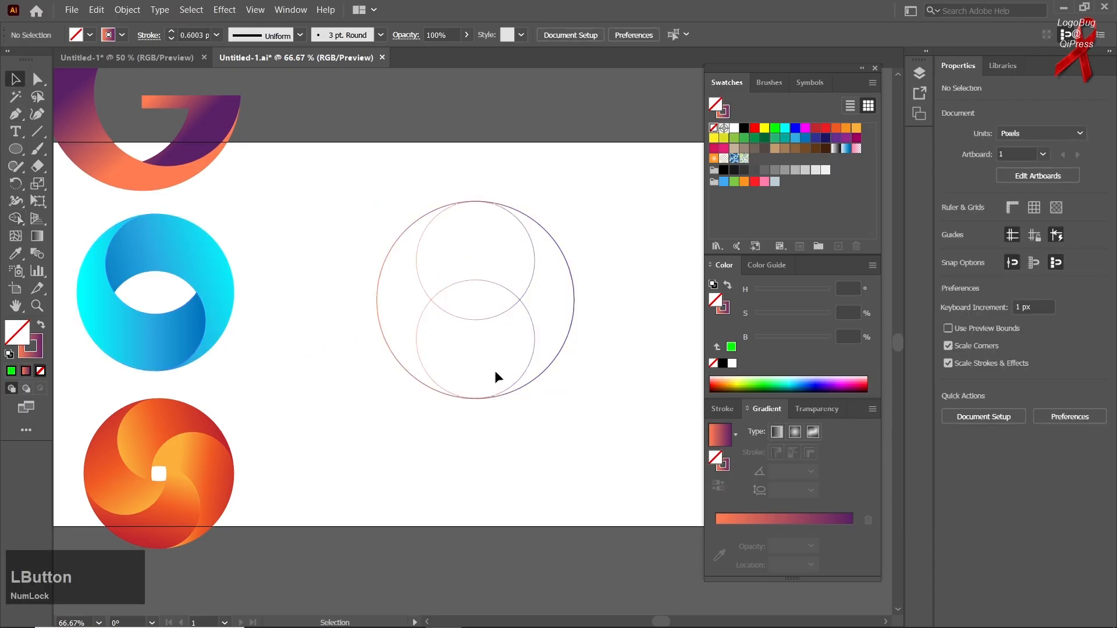
Step: In outline view, stretch the lower small circle's bottom edge to a height of 237.5 px so it meets the large circle's bottom
left_click(531, 344)
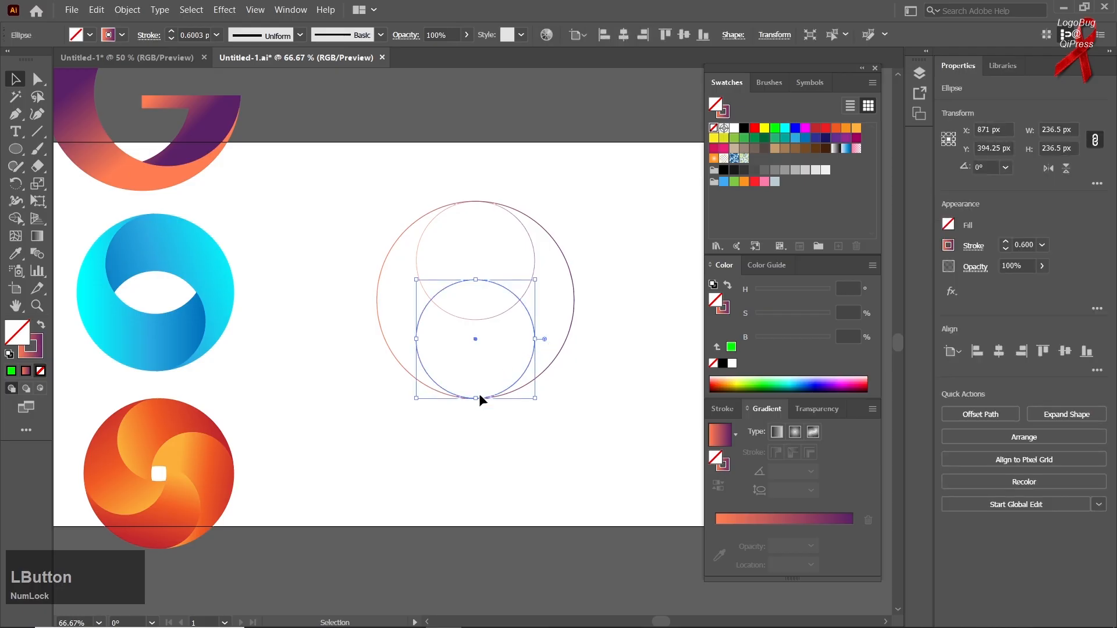
scroll(470, 218, "up", 1)
key("ctrl")
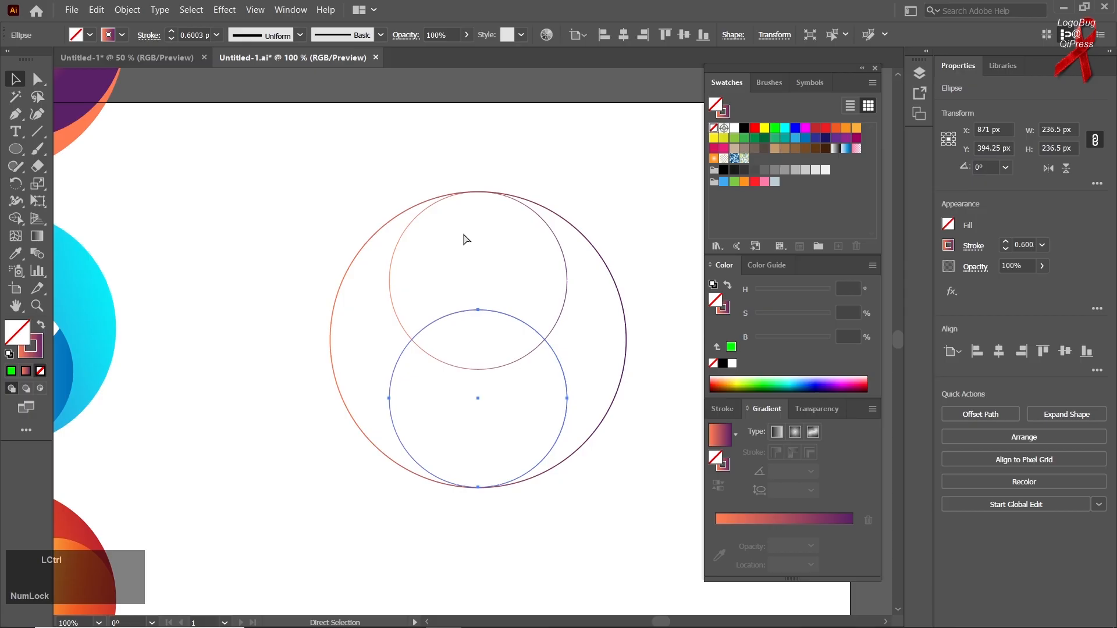
key("ctrl+y")
left_click(489, 508)
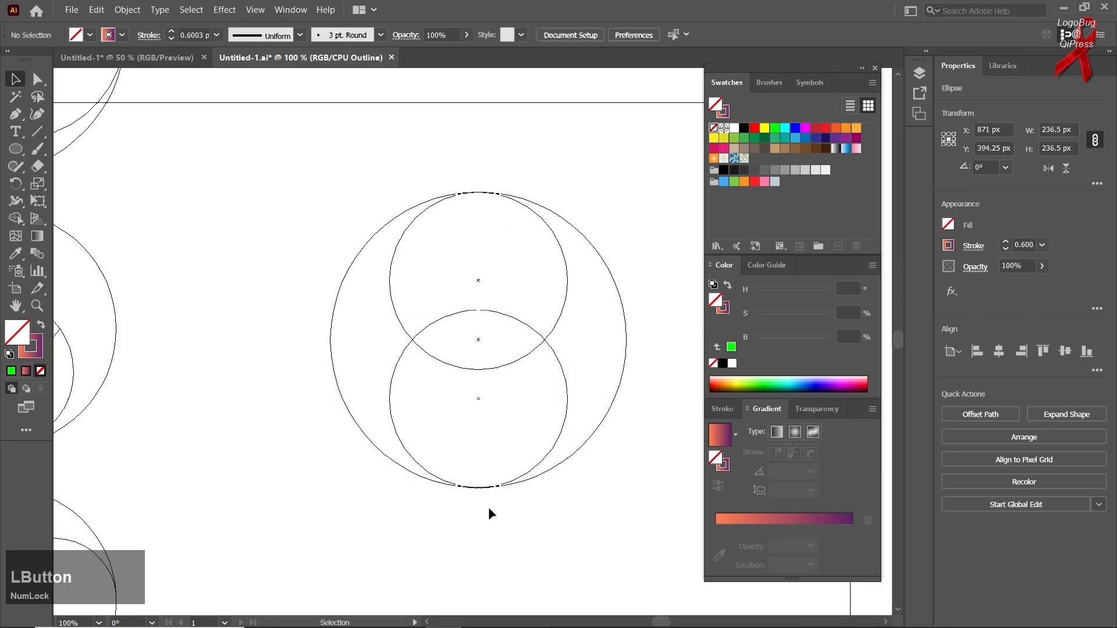
scroll(470, 491, "up", 4)
left_click(487, 470)
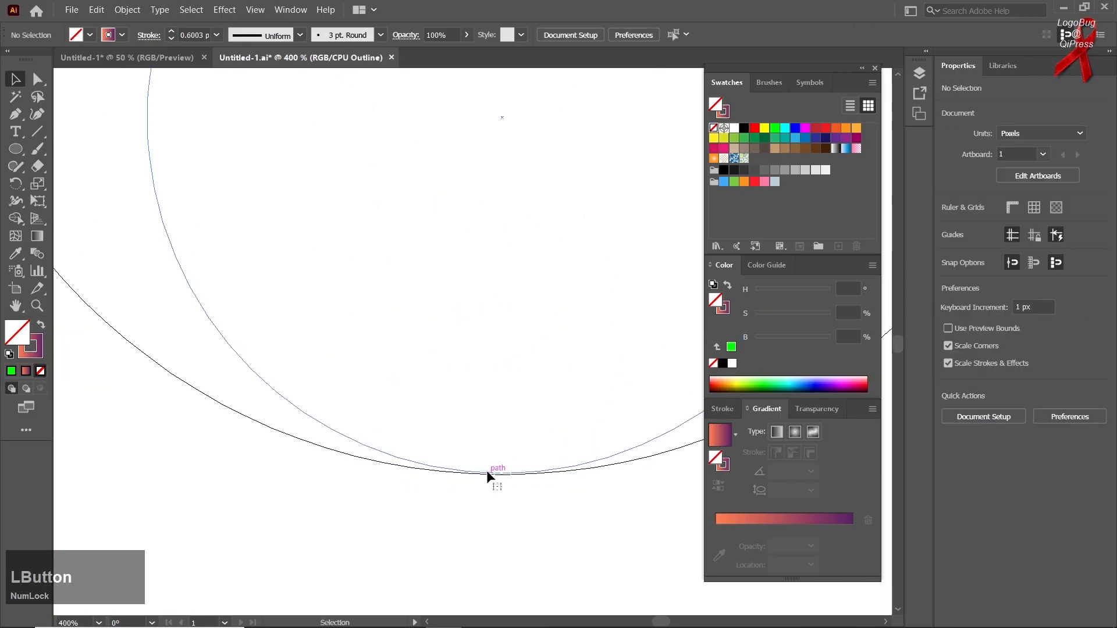
left_click_drag(503, 477, 504, 476)
left_click(500, 465)
scroll(499, 465, "up", 4)
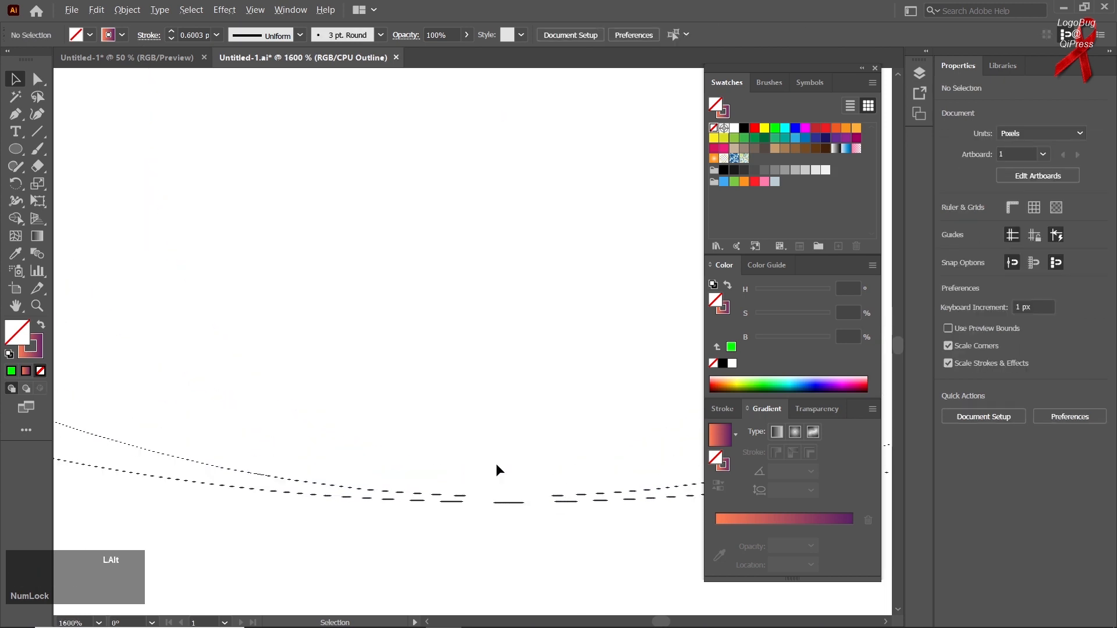
left_click(476, 495)
left_click_drag(509, 496, 510, 506)
scroll(499, 509, "down", 10)
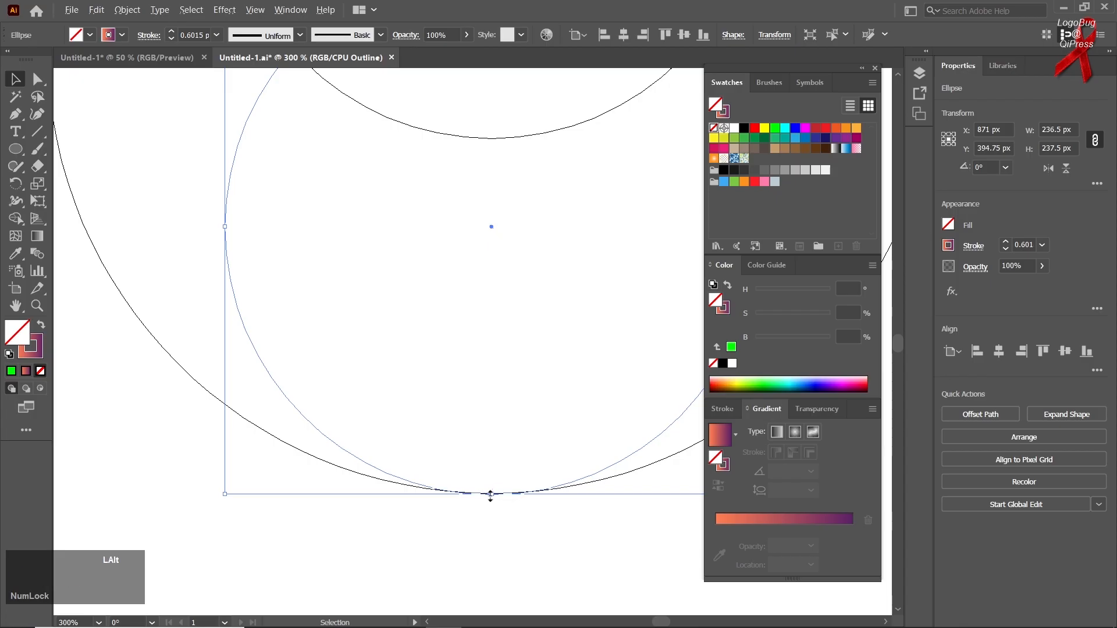
Step: Restore the colour preview and use Shape Builder to merge the three circles into two interlocking halves, removing the central lens
left_click_drag(543, 539, 415, 356)
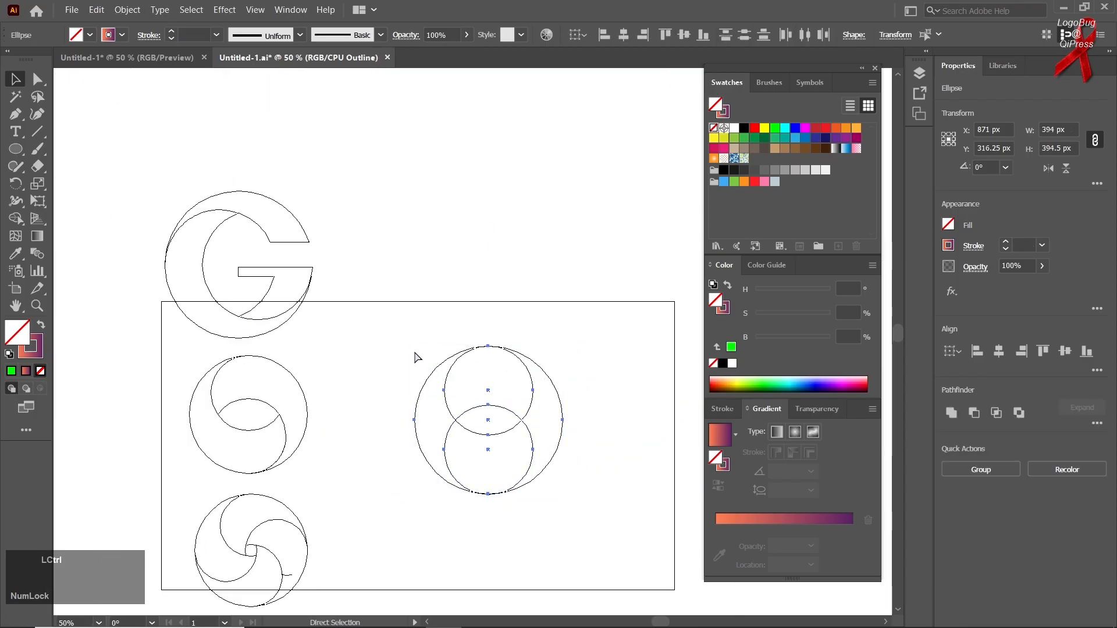
key("ctrl+y")
left_click(16, 218)
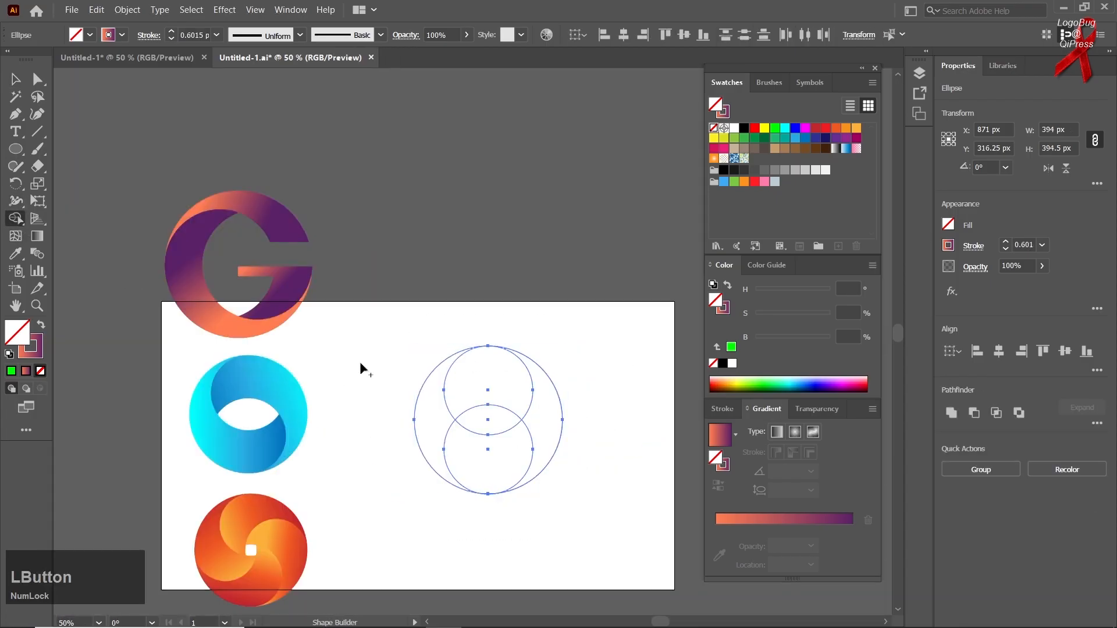
mouse_move(443, 407)
left_mouse_down()
mouse_move(444, 428)
mouse_move(470, 454)
mouse_move(511, 391)
mouse_move(536, 399)
mouse_move(544, 434)
left_mouse_up()
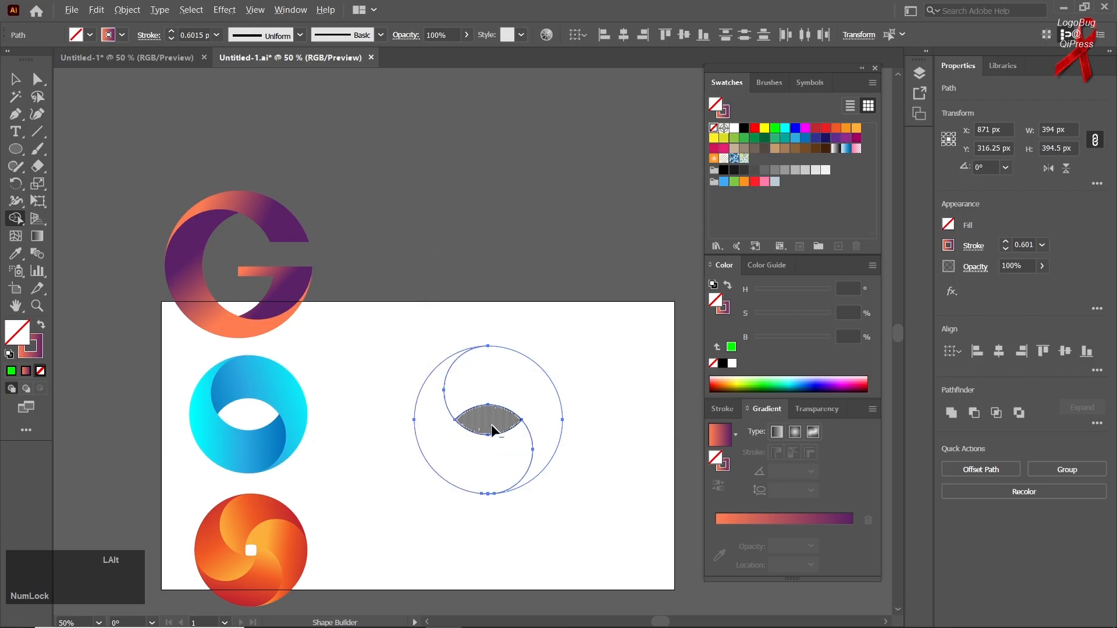
left_click(491, 426, "alt")
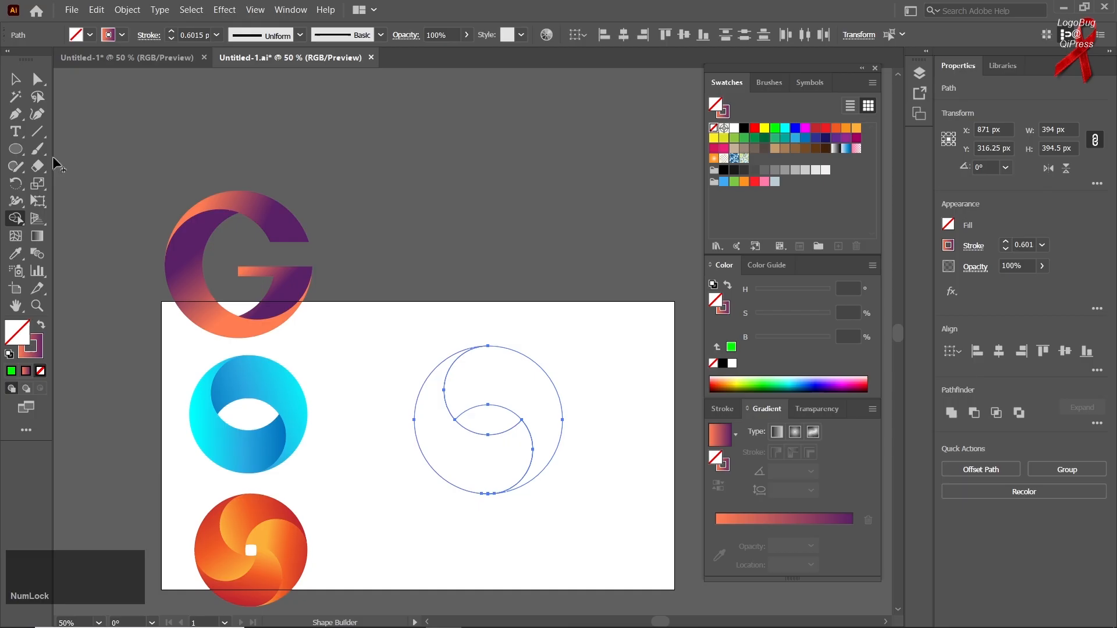
Step: Move the two ring halves aside, delete the stray sliver left at the bottom, and return the ring to the artboard
left_click(16, 78)
left_click(550, 234)
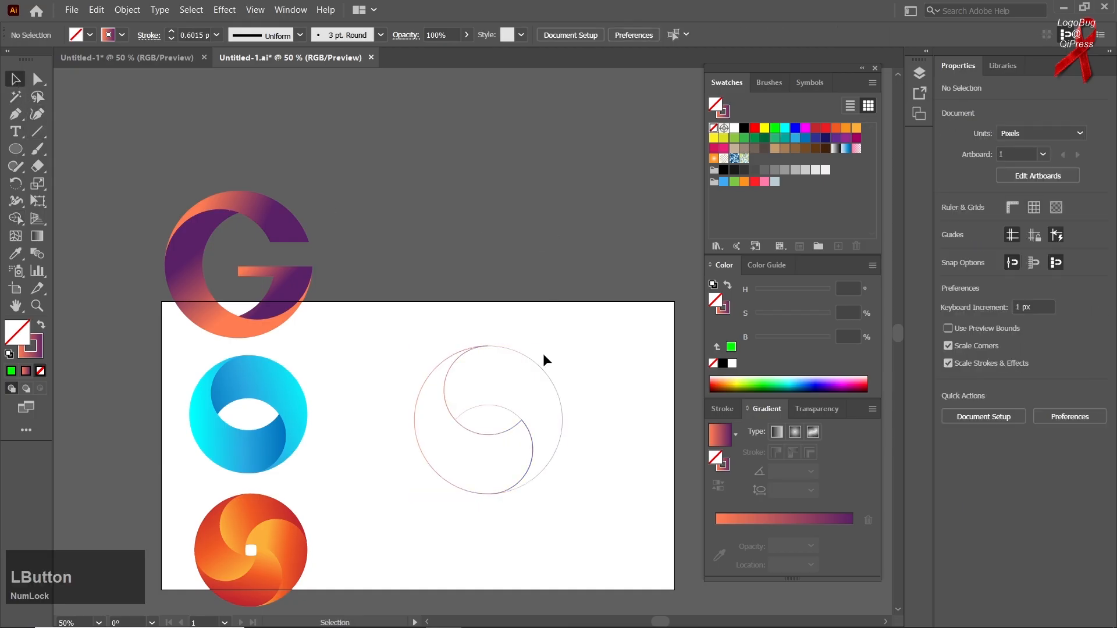
left_click(496, 377)
left_click_drag(416, 399, 431, 168)
left_click_drag(578, 404, 414, 538)
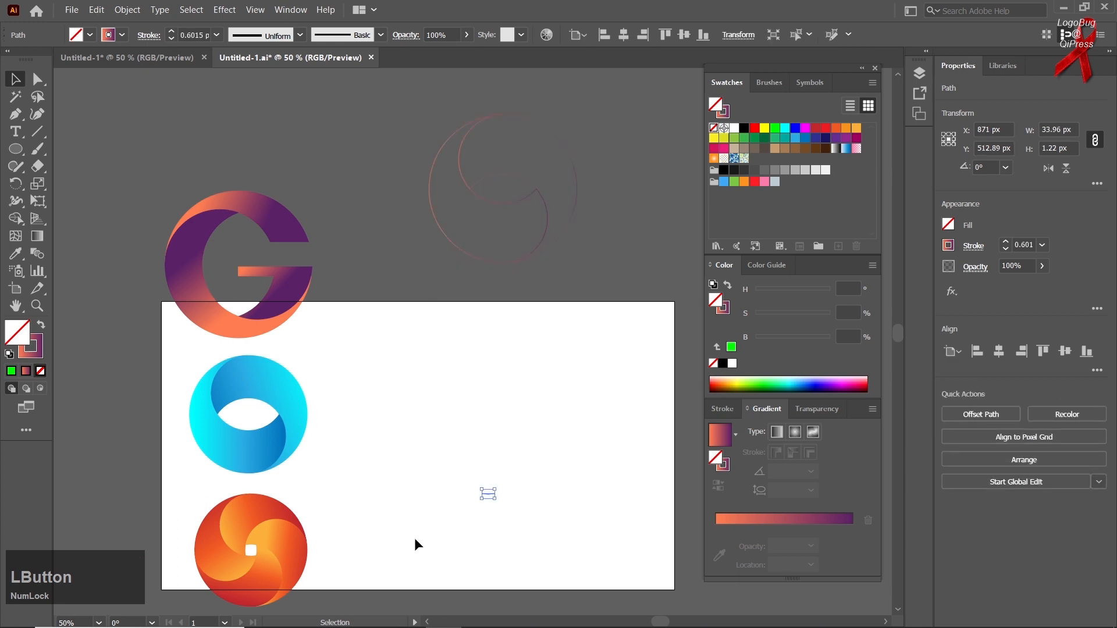
key("Delete")
left_click_drag(606, 87, 451, 445)
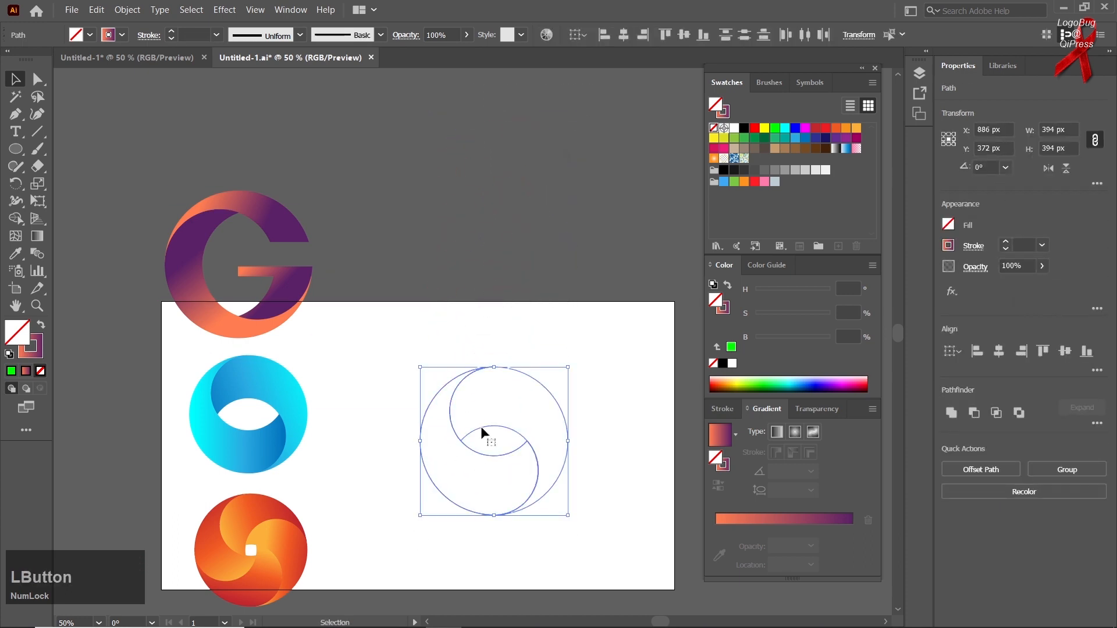
Step: Apply the sample blue ring's linear gradient fill to both ring halves with the Eyedropper, and dismiss the message notification
left_click(533, 362)
left_click_drag(545, 355, 365, 464)
left_click(16, 255)
left_click(257, 444)
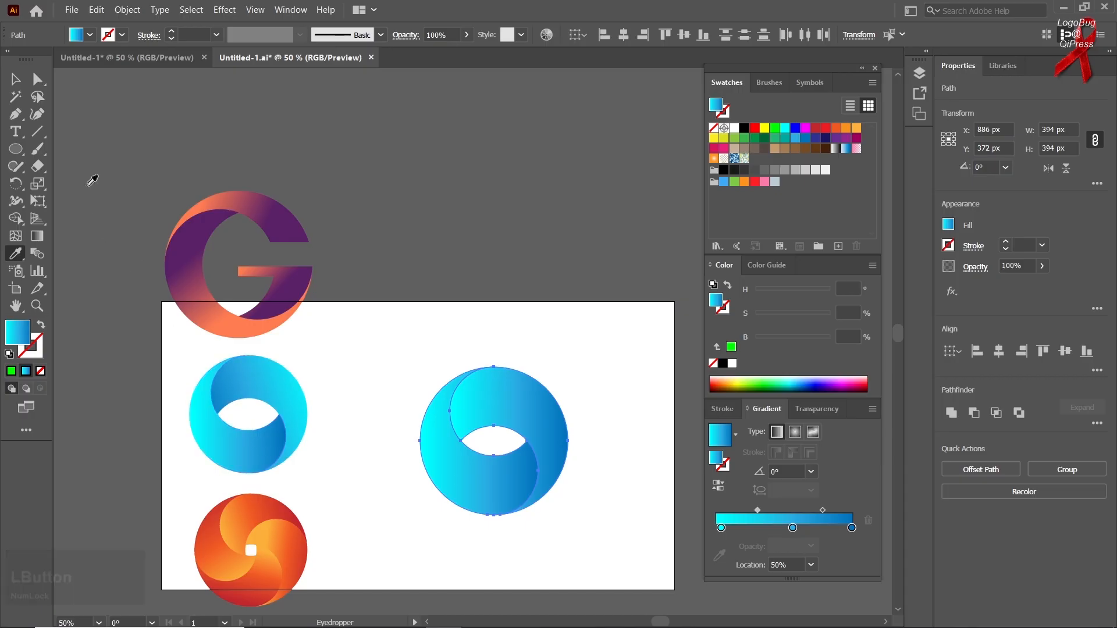
left_click(15, 78)
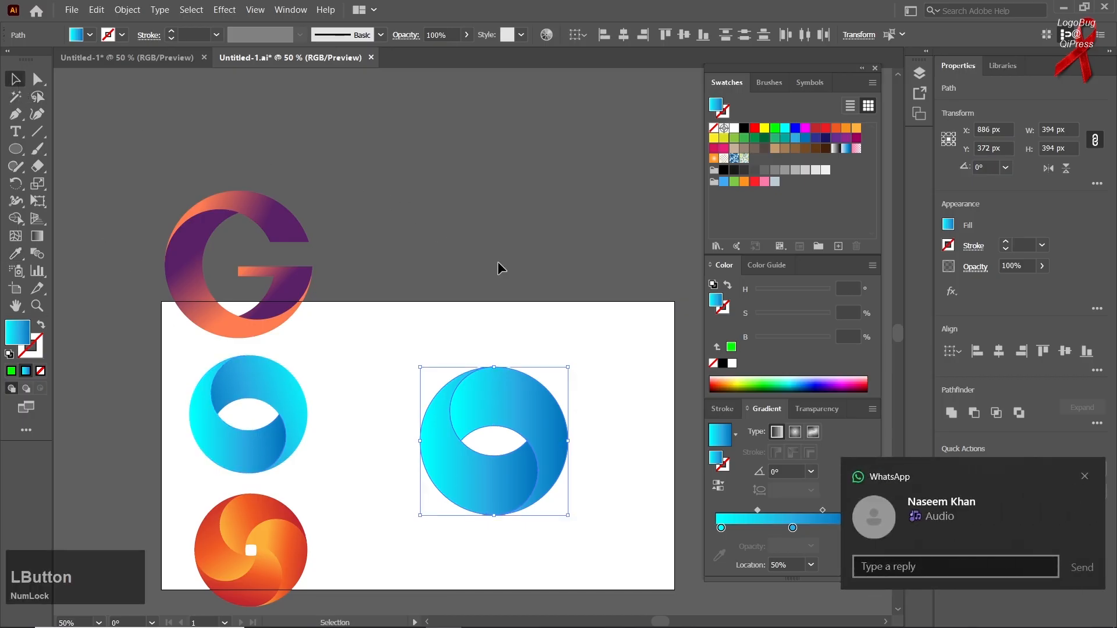
left_click(1085, 478)
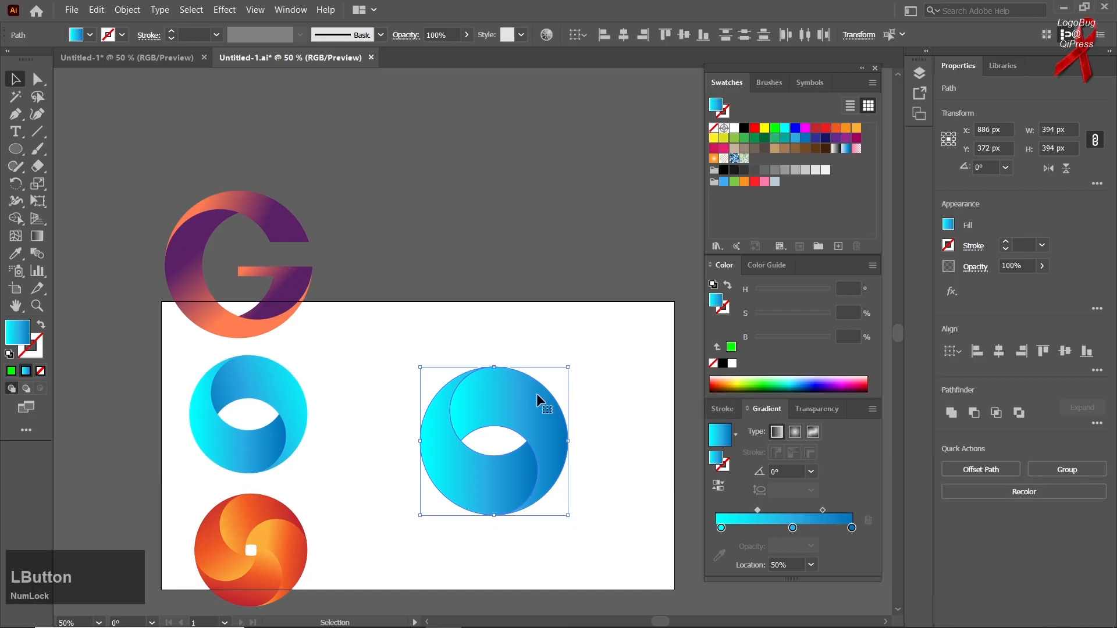
left_click(552, 333)
Step: Redraw the gradient on the ring's right half so it runs from cyan at the outer right edge to dark blue leftward
left_click(502, 393)
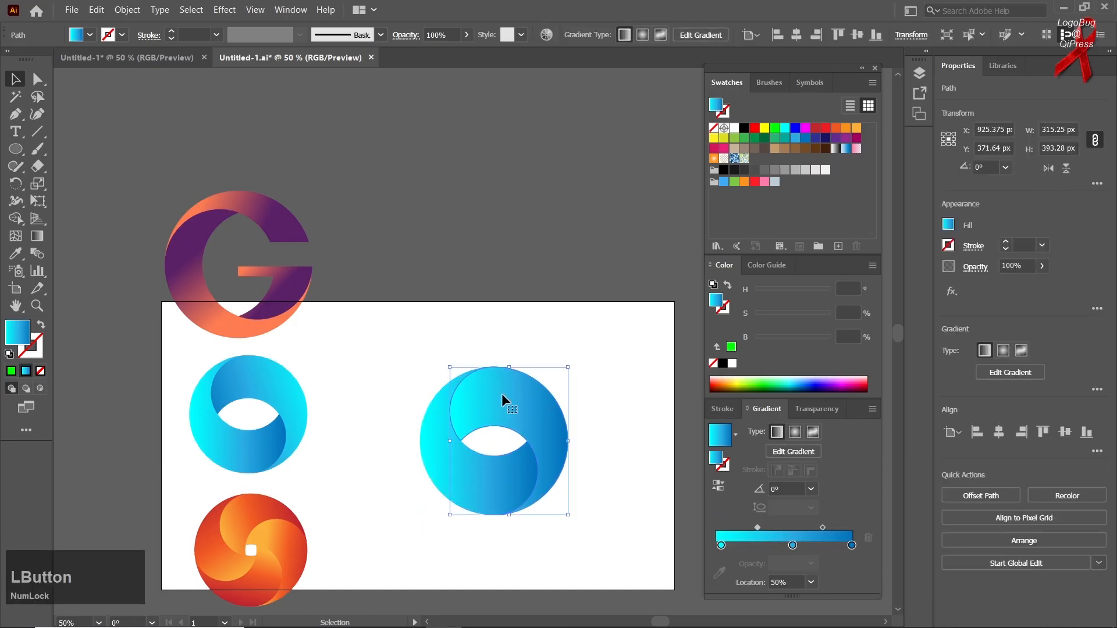
left_click(37, 235)
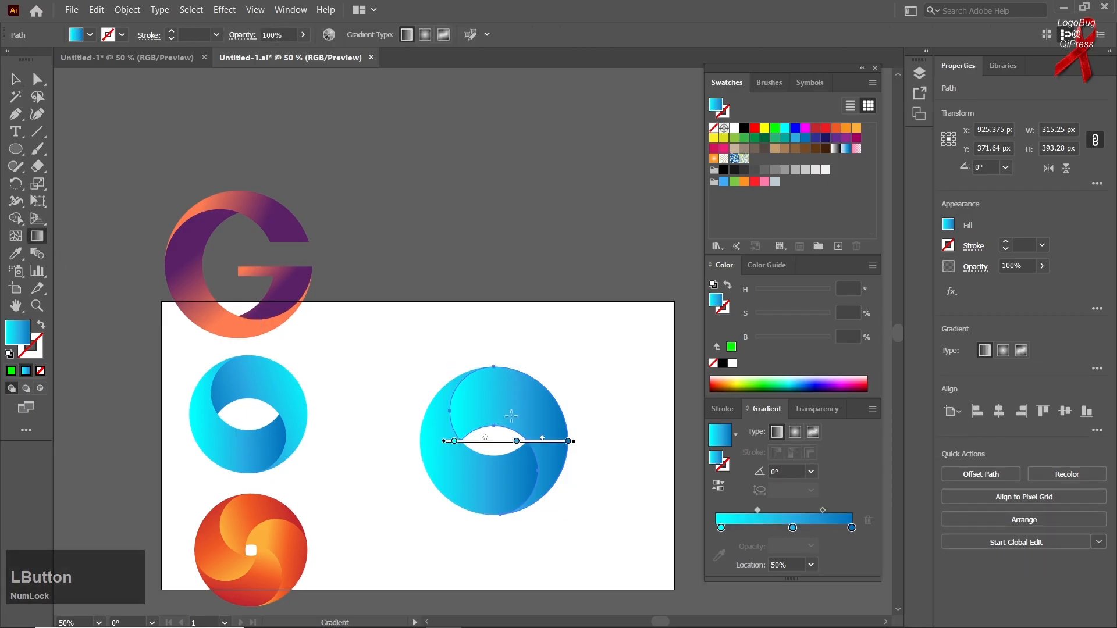
left_click_drag(571, 401, 431, 395)
Step: Redraw the gradient on the ring's left half diagonally at about -37.6°, from cyan at the upper left to dark blue
left_click(463, 486, "ctrl")
left_click_drag(396, 469, 507, 442)
left_click_drag(527, 501, 438, 454)
left_click_drag(404, 497, 512, 495)
left_click_drag(395, 406, 473, 467)
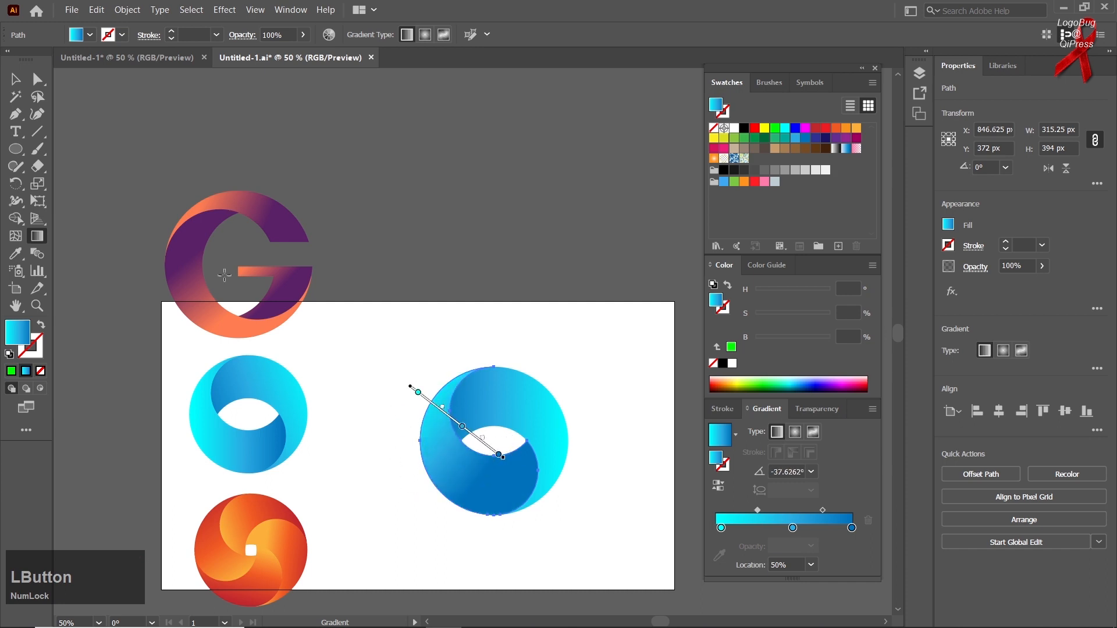
Step: Move the finished blue ring up above the artboard's upper edge, clearing the drawing space
left_click(16, 78)
left_click(536, 365)
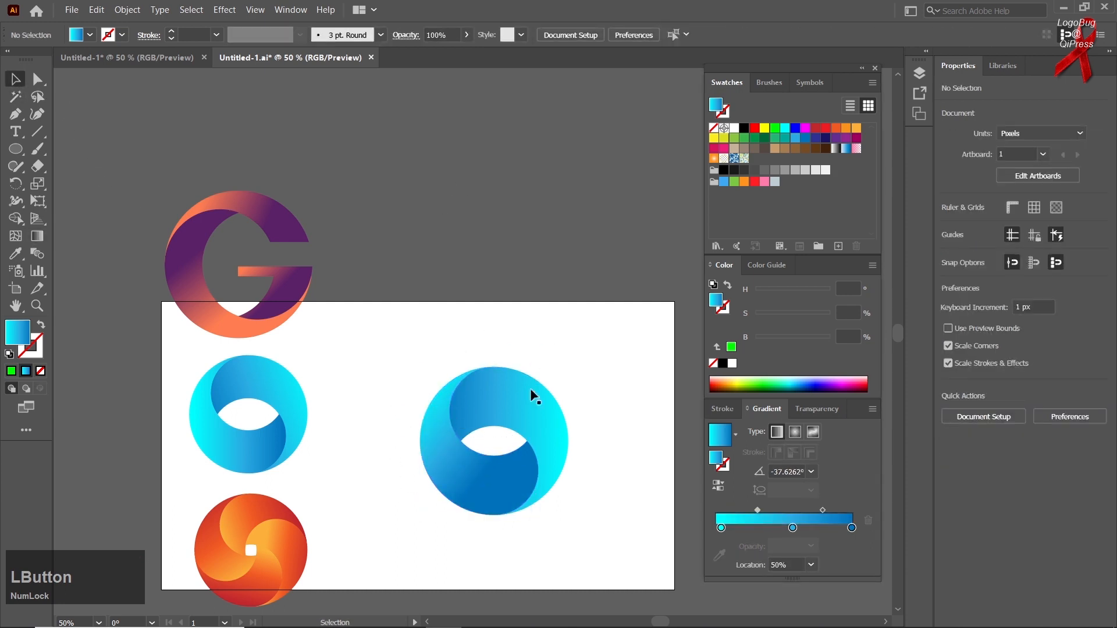
left_click_drag(472, 491, 493, 281)
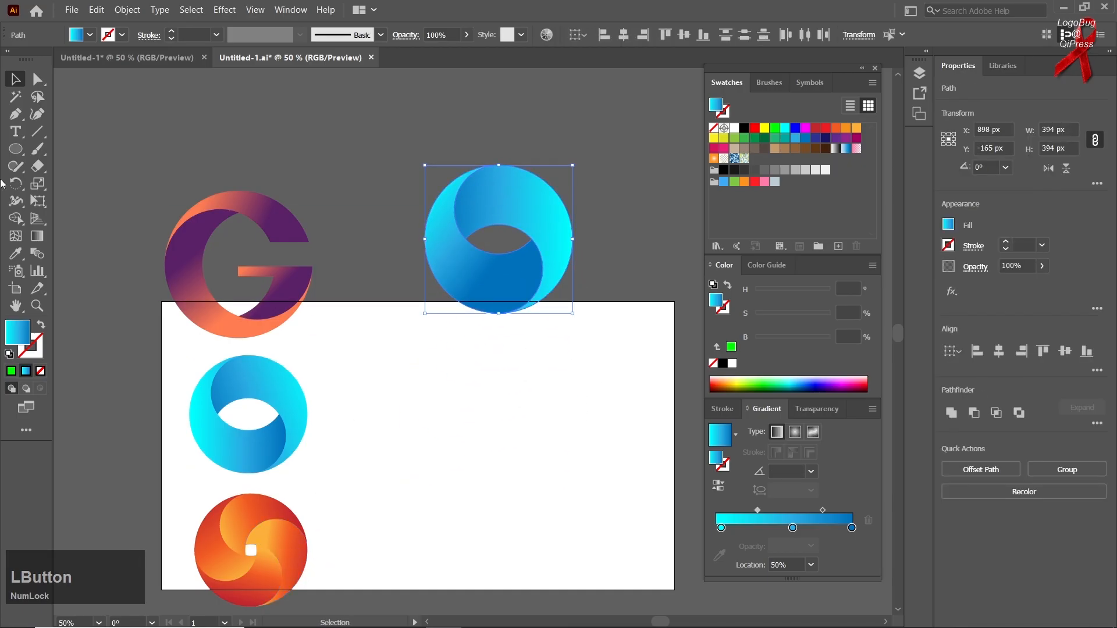
Step: Draw a circle about 450 px in diameter on the artboard and give it no fill and a blue gradient stroke
right_click(16, 149)
left_click(68, 183)
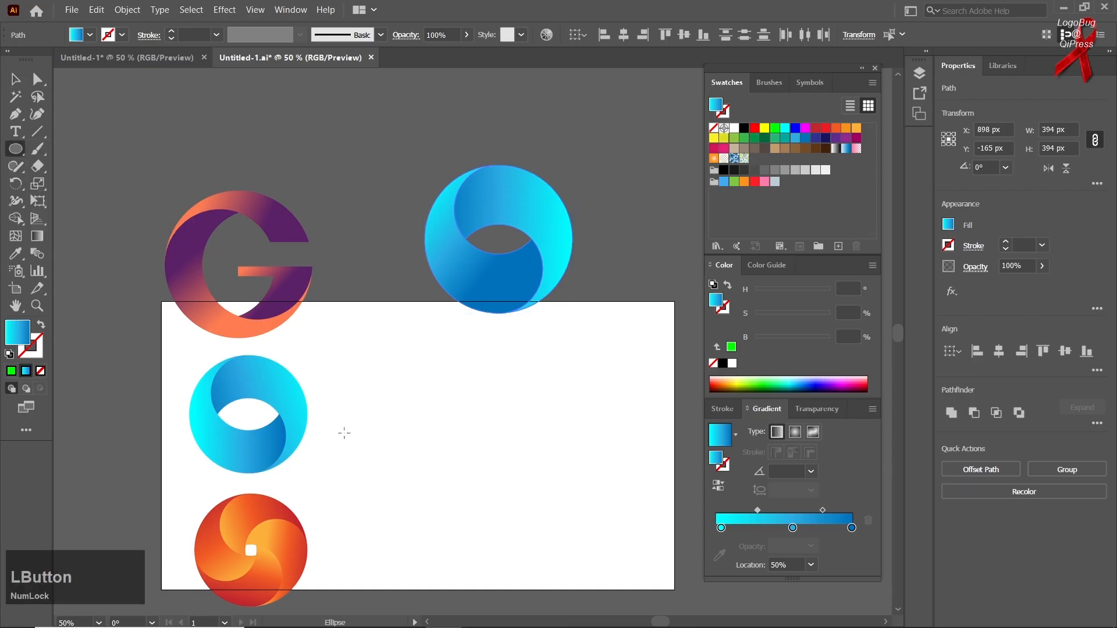
left_click_drag(504, 467, 573, 551)
left_click(41, 324)
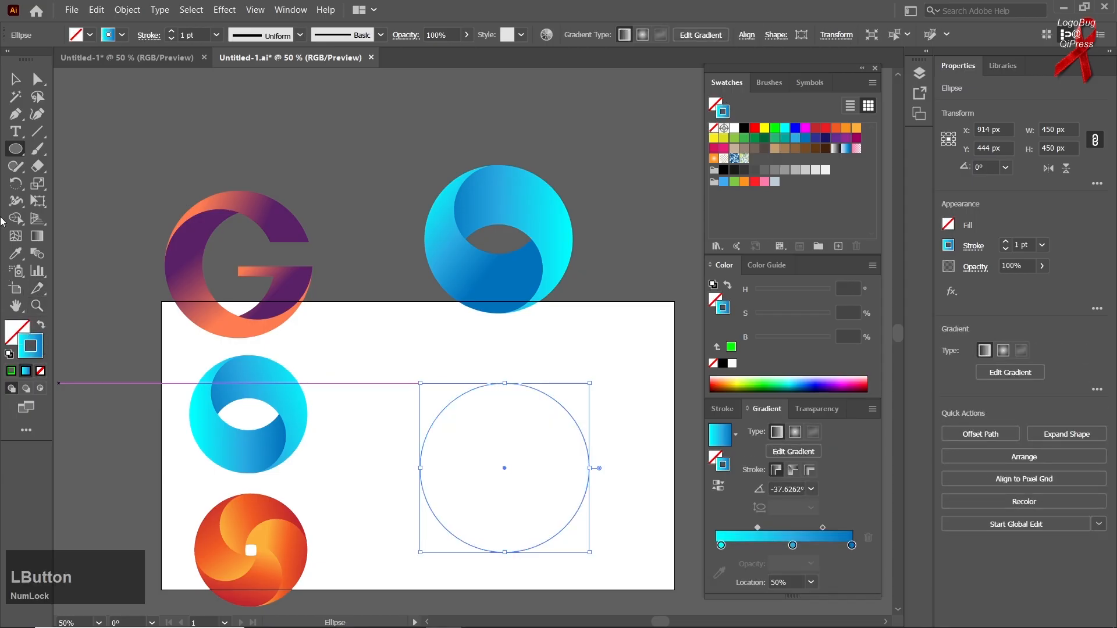
Step: Paste a copy of the large circle in front and shrink it to about 239.5 px, keeping it tangent to the original's top
right_click(15, 150)
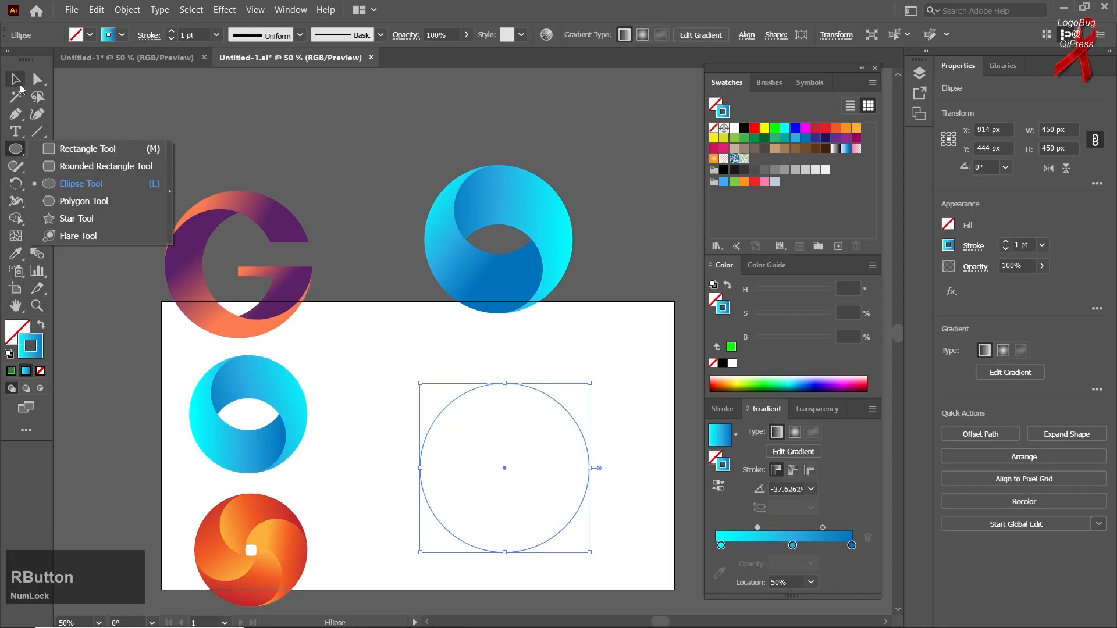
left_click(18, 82)
left_click(530, 565)
left_click(535, 550)
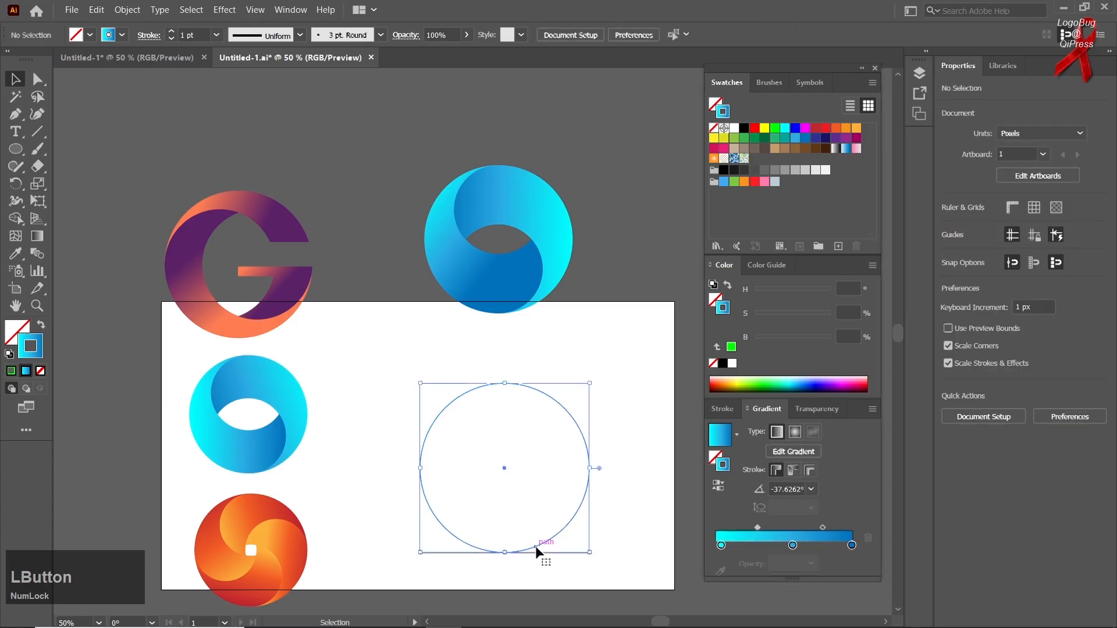
key("ctrl")
key("shift")
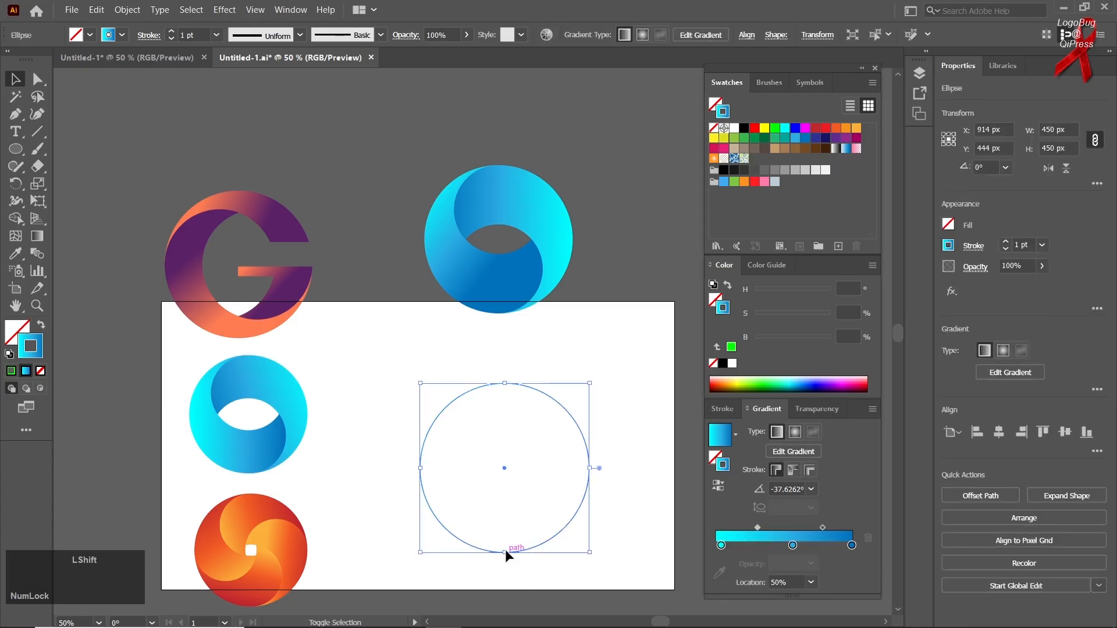
left_click_drag(506, 551, 501, 463)
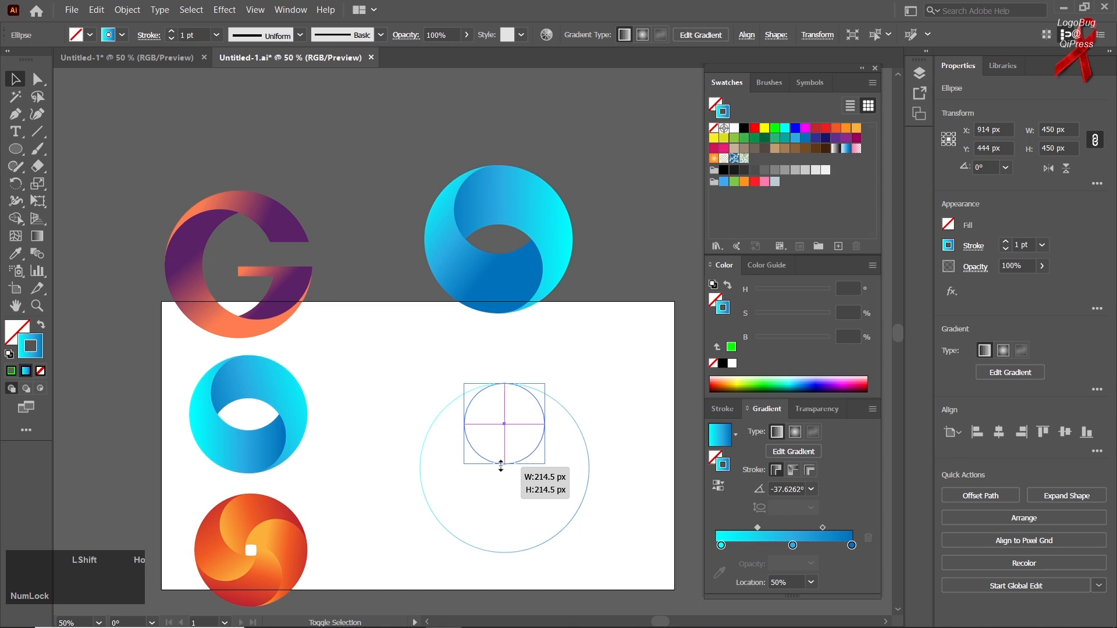
Step: Duplicate the small circle to the large circle's bottom, left and right edges so four small circles overlap at the centre
left_click_drag(501, 466, 516, 557)
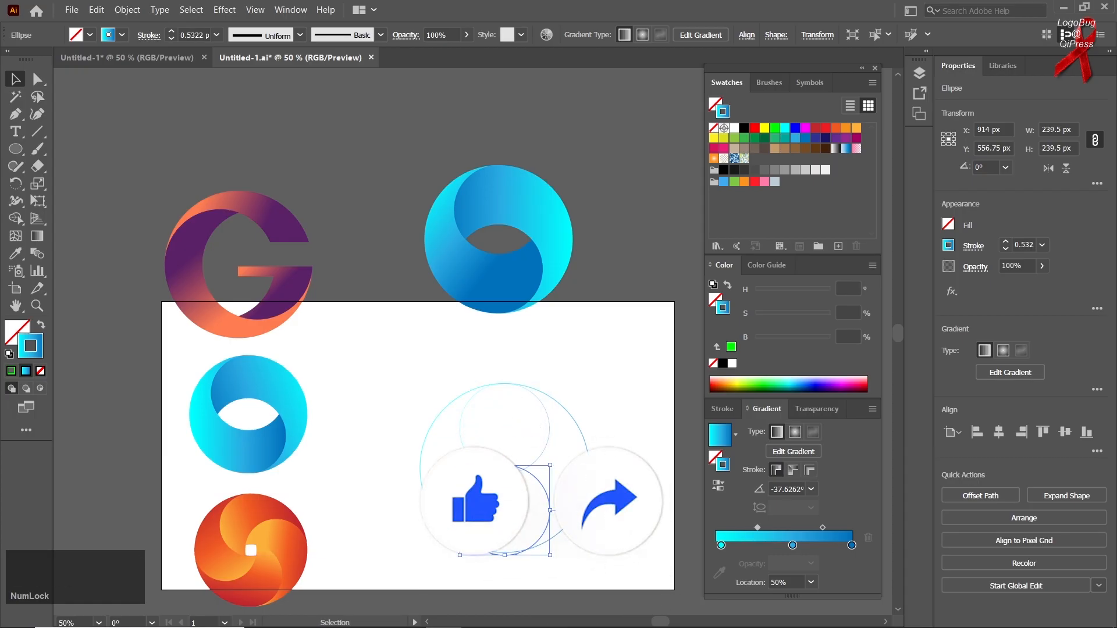
key("ctrl+x")
left_click_drag(514, 472, 514, 553)
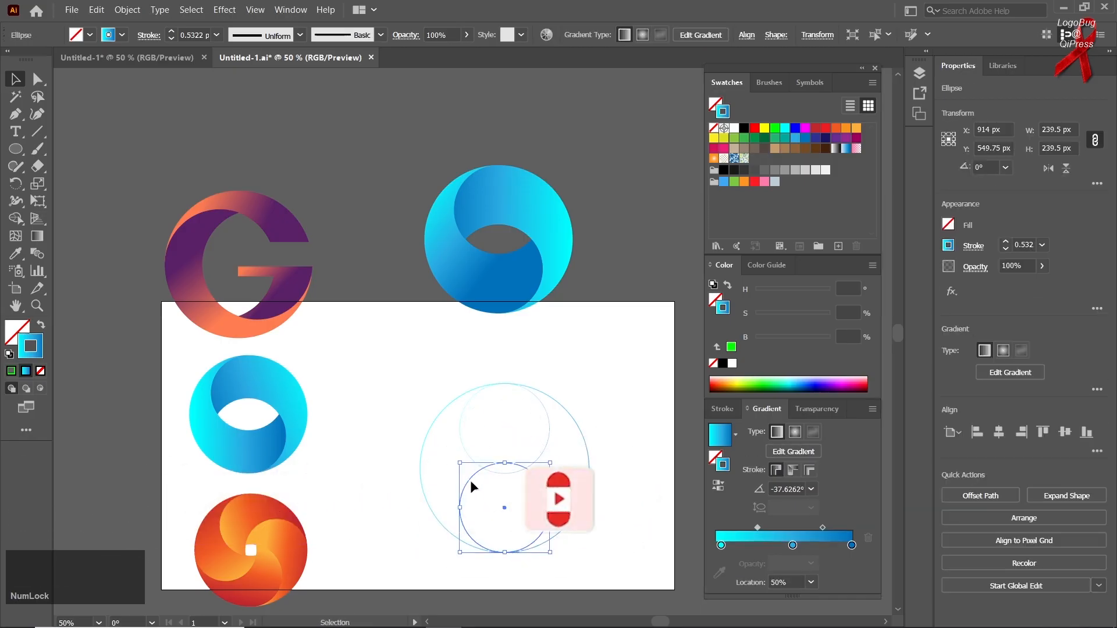
left_click_drag(469, 480, 591, 462)
Step: Select all five circles and merge their regions with Shape Builder into four curved swirl blades around the small centre square
left_click_drag(622, 385, 415, 529)
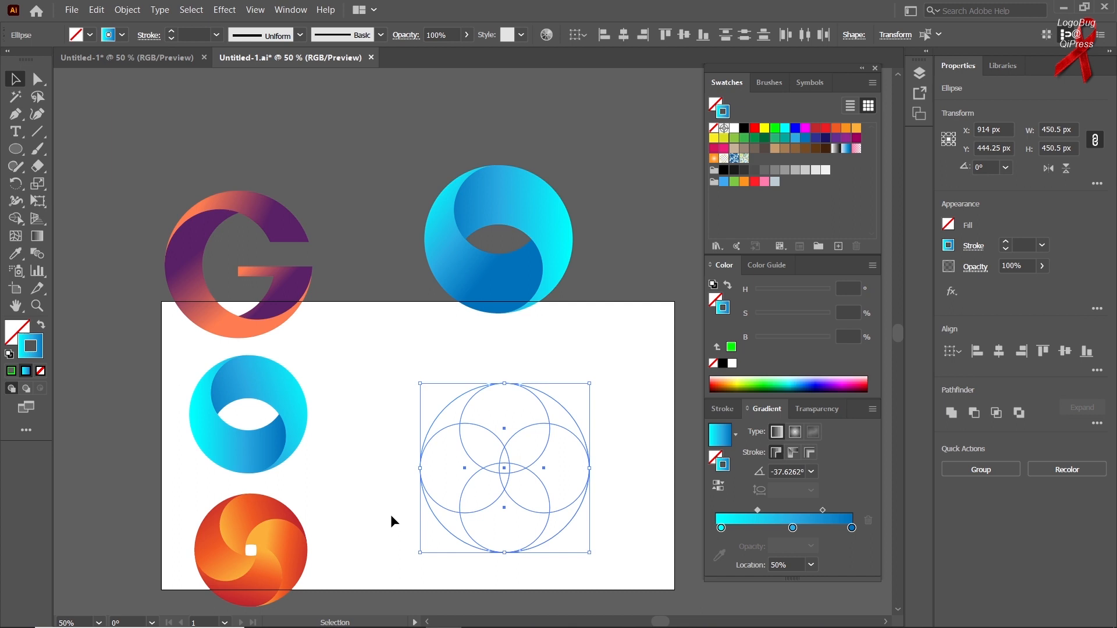
left_click(14, 220)
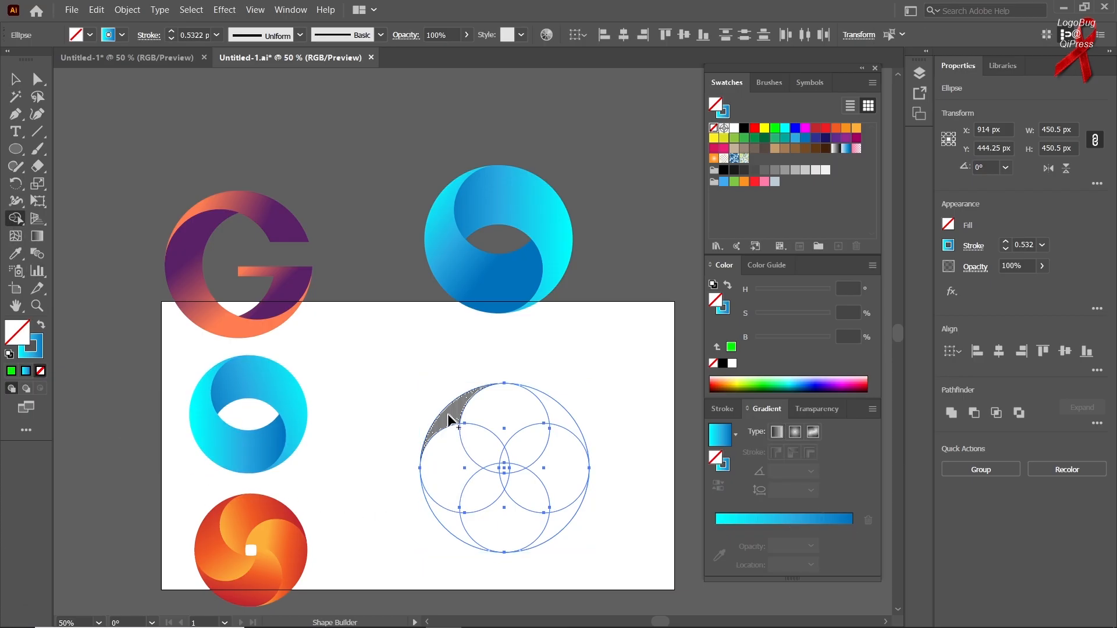
mouse_move(450, 416)
left_mouse_down()
mouse_move(441, 469)
mouse_move(471, 495)
left_mouse_up()
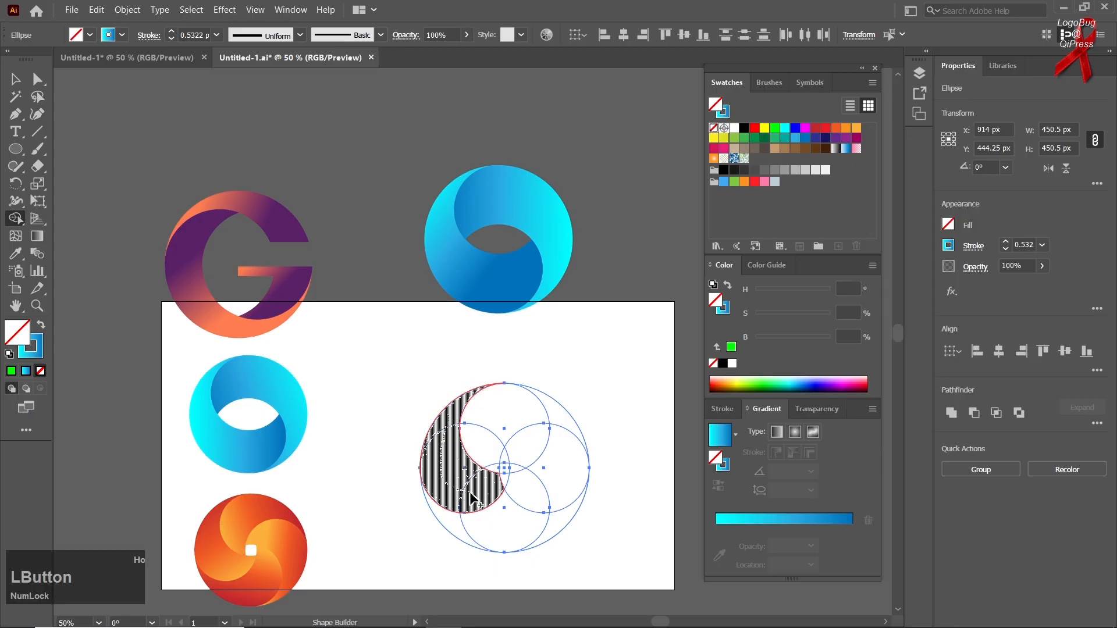
left_click_drag(503, 482, 504, 484)
mouse_move(458, 523)
left_mouse_down()
mouse_move(521, 528)
mouse_move(535, 495)
mouse_move(522, 474)
left_mouse_up()
mouse_move(559, 516)
left_mouse_down()
mouse_move(553, 461)
mouse_move(499, 461)
mouse_move(556, 428)
left_mouse_up()
mouse_move(558, 425)
left_mouse_down()
mouse_move(491, 409)
mouse_move(474, 435)
mouse_move(495, 469)
left_mouse_up()
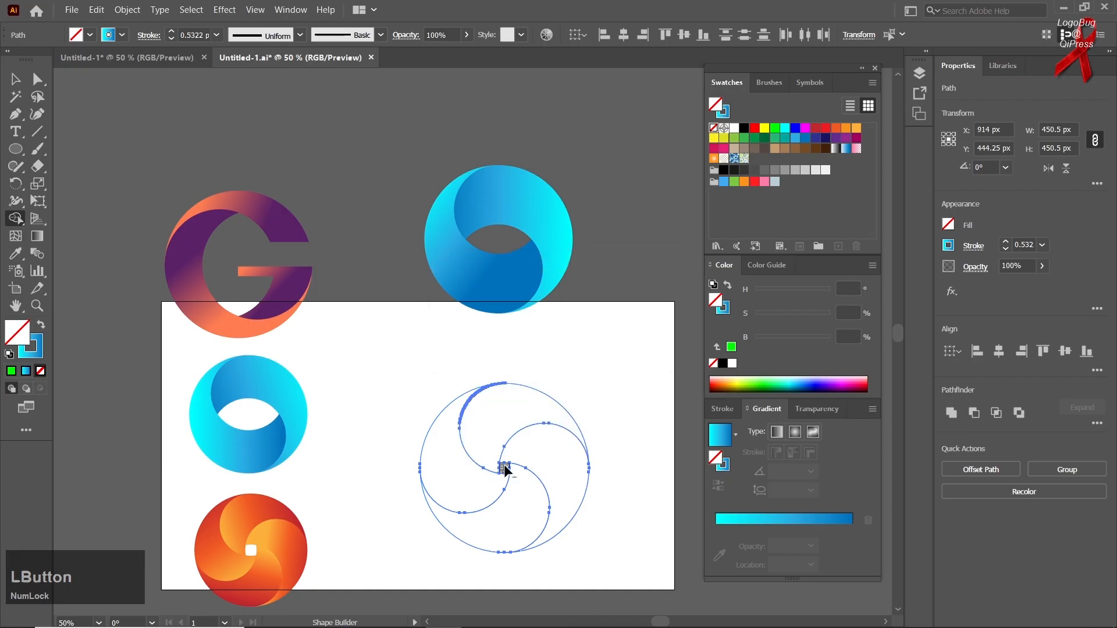
Step: Move the four swirl blades together off the artboard's upper right corner and delete the leftover path pieces that stay behind
left_click(16, 79)
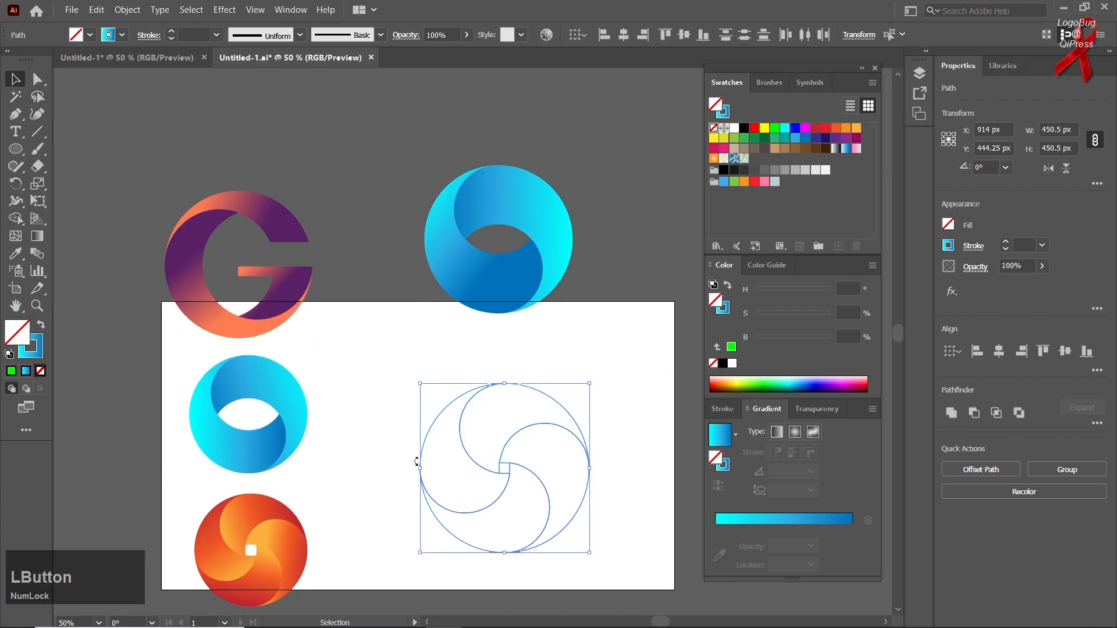
left_click(393, 402)
left_click(428, 427)
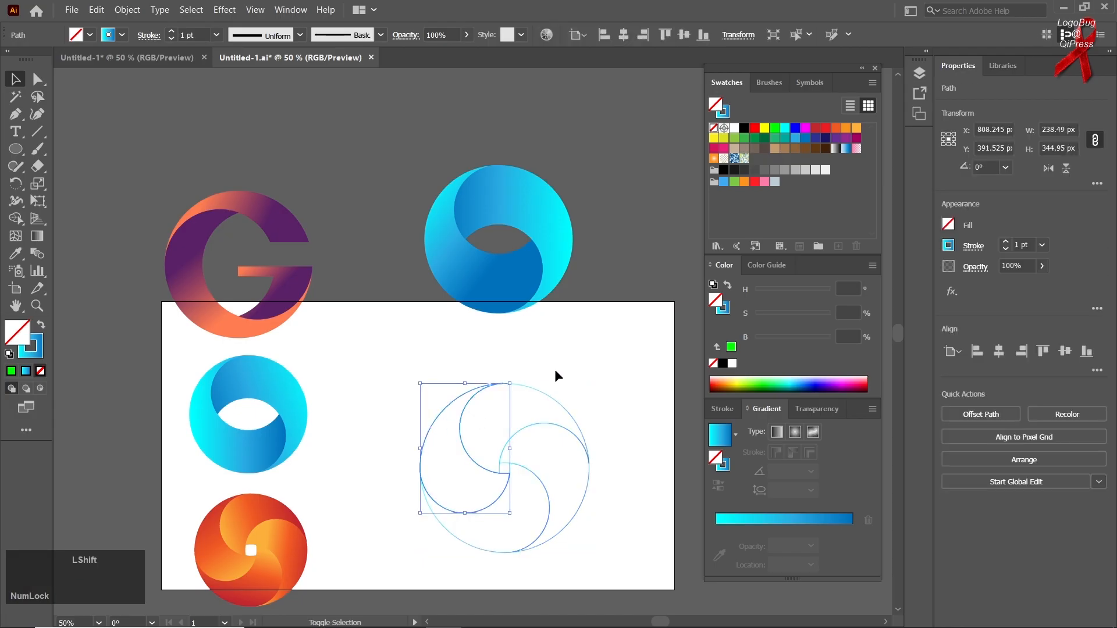
left_click(528, 400, "shift")
left_click(536, 536, "shift")
left_click_drag(546, 496, 659, 204)
left_click_drag(447, 544, 409, 597)
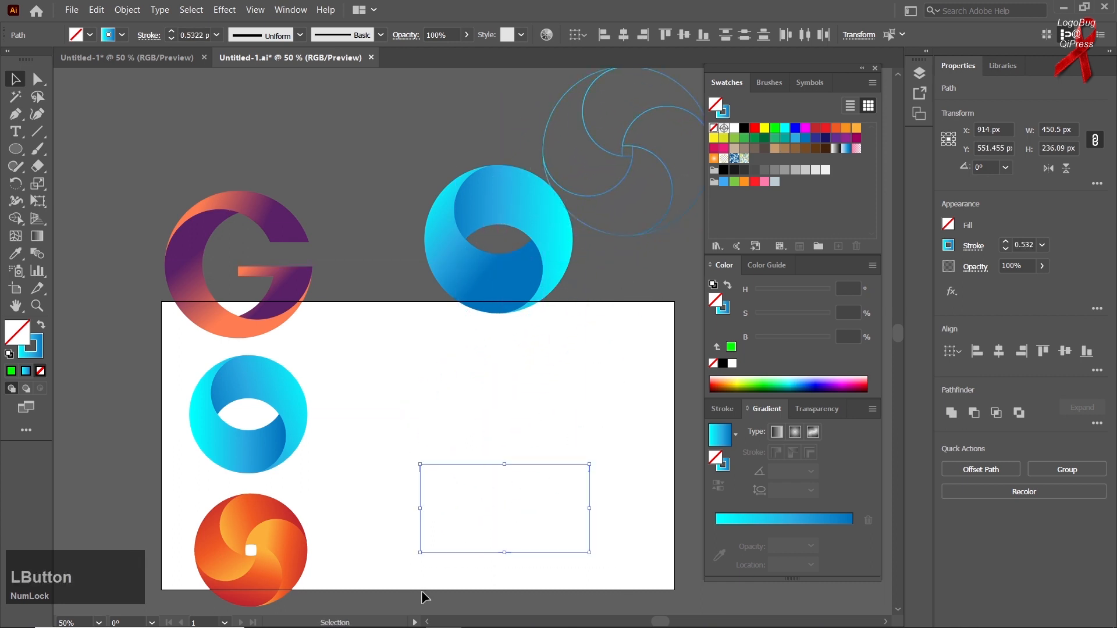
key("Delete")
Step: Select all four blades of the swirl outline and move them back onto the artboard beside the sample logos
left_click_drag(548, 83, 696, 133)
left_click_drag(735, 166, 637, 165)
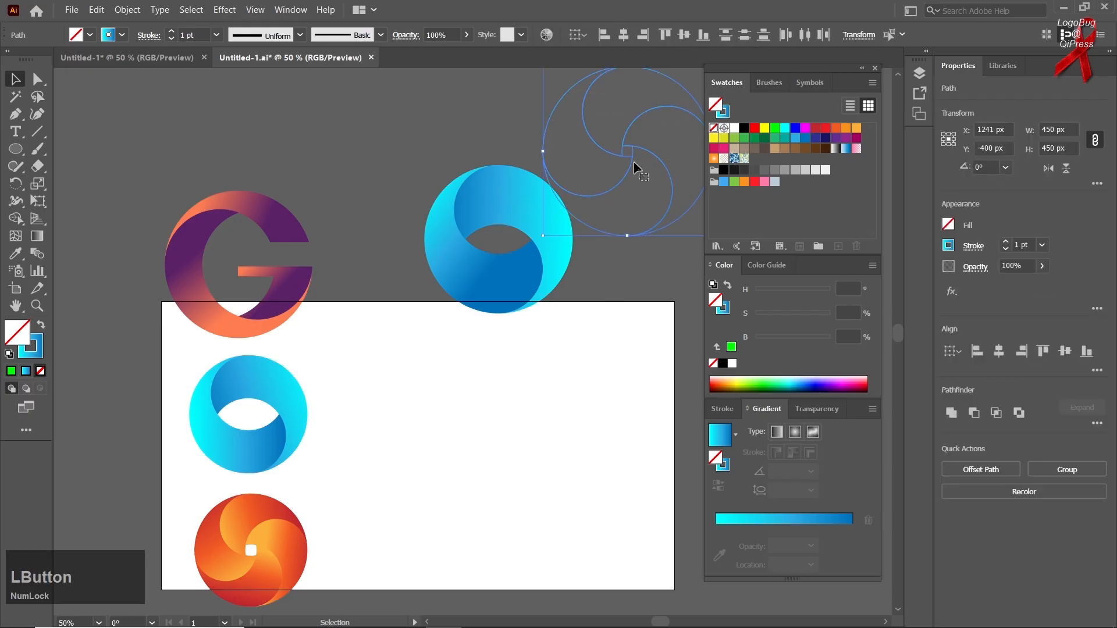
left_click_drag(537, 372, 484, 470)
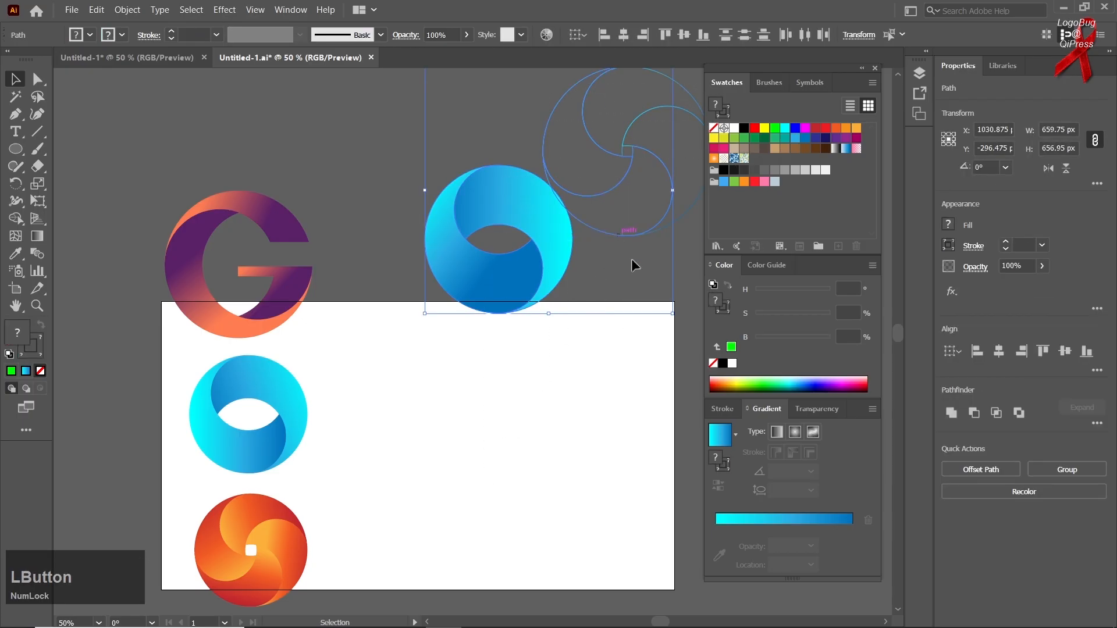
left_click(627, 326)
key("space")
left_click_drag(583, 282, 468, 340)
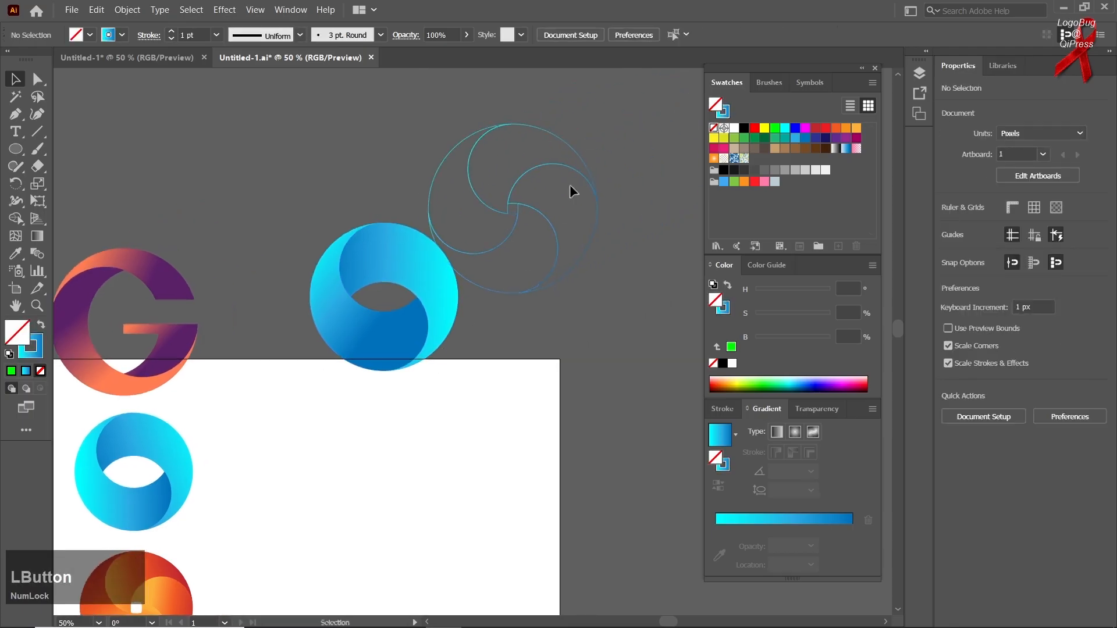
left_click(513, 235)
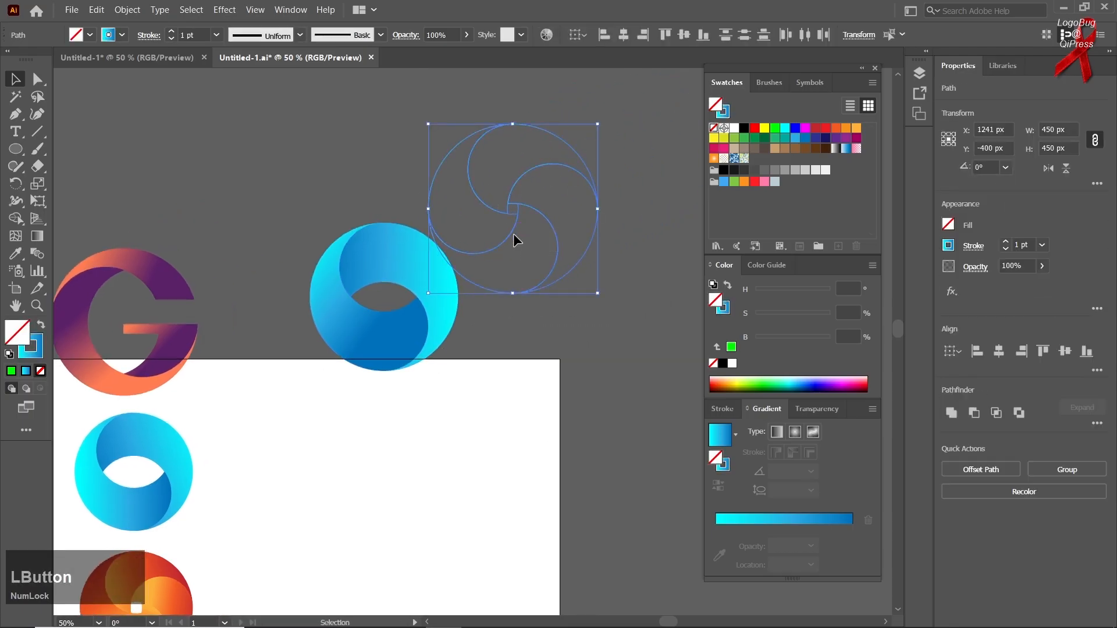
left_click_drag(511, 233, 487, 408)
key("space")
Step: Copy the orange swirl sample's gradient fill onto all four blades with the Eyedropper and deselect them
left_click(20, 257)
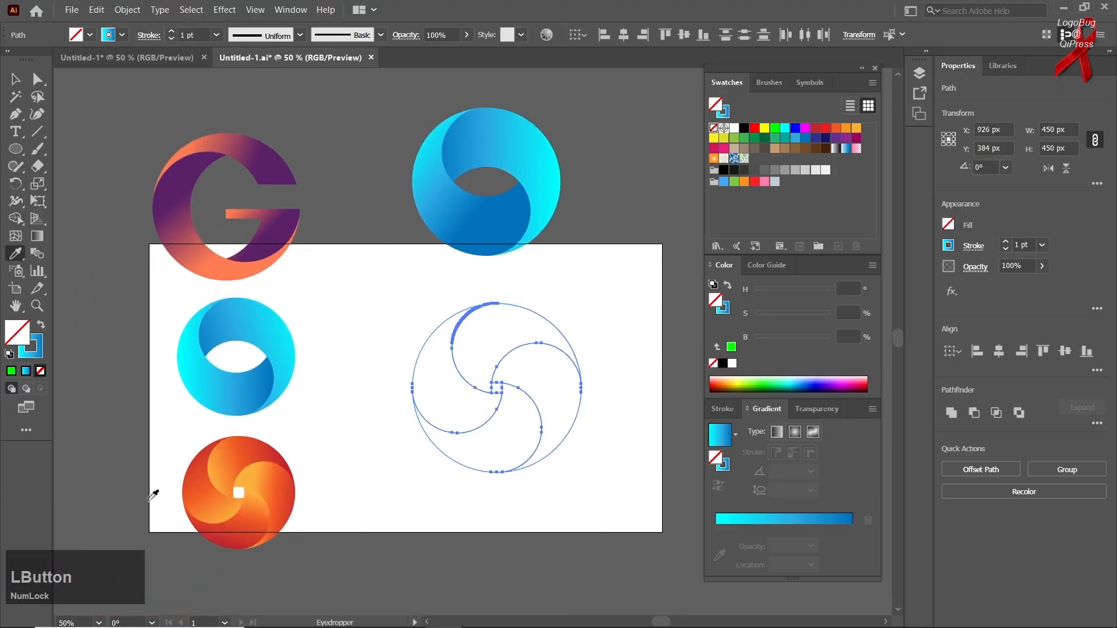
left_click(211, 476)
left_click(15, 81)
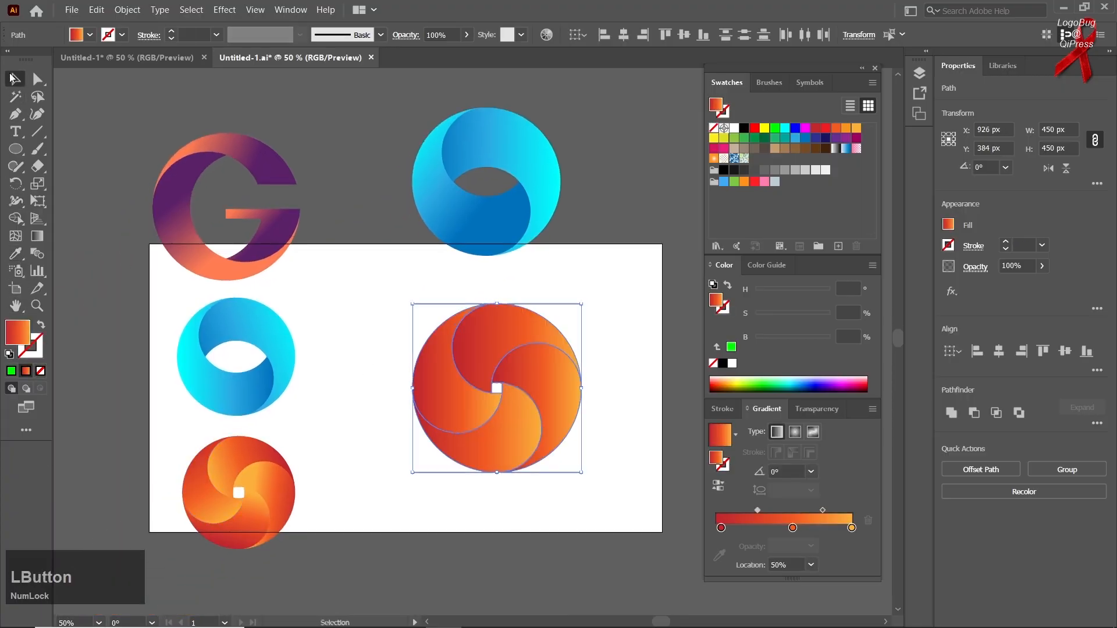
left_click(354, 446)
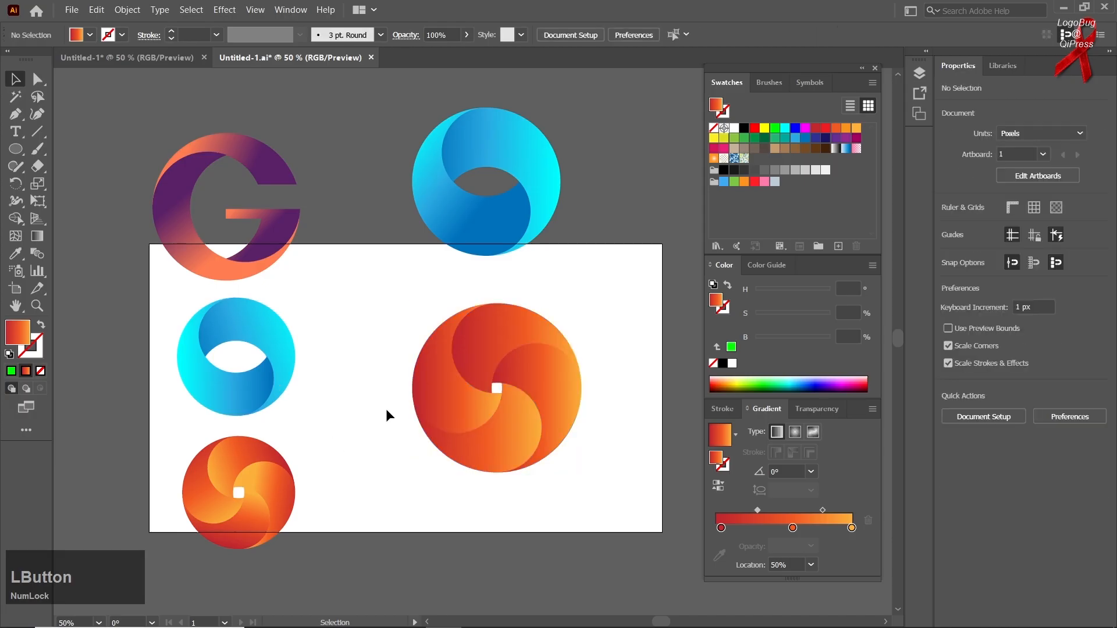
Step: Redirect the left and bottom blades' gradients with the Gradient tool, running from red on the outer left to yellow towards the centre
left_click(442, 389)
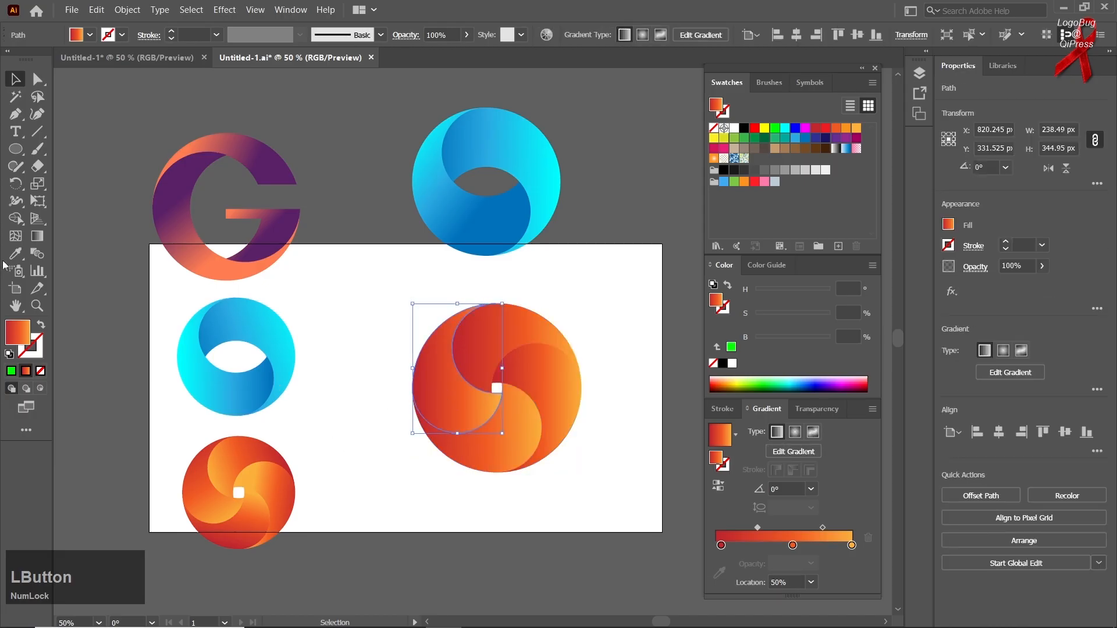
left_click(36, 236)
left_click_drag(375, 312, 497, 390)
key("ctrl")
left_click(502, 473, "ctrl")
left_click_drag(445, 472, 538, 433)
Step: Try out different gradient directions across the right and bottom blades with the Gradient tool
key("ctrl")
left_click(549, 391, "ctrl")
left_click_drag(520, 342, 599, 375)
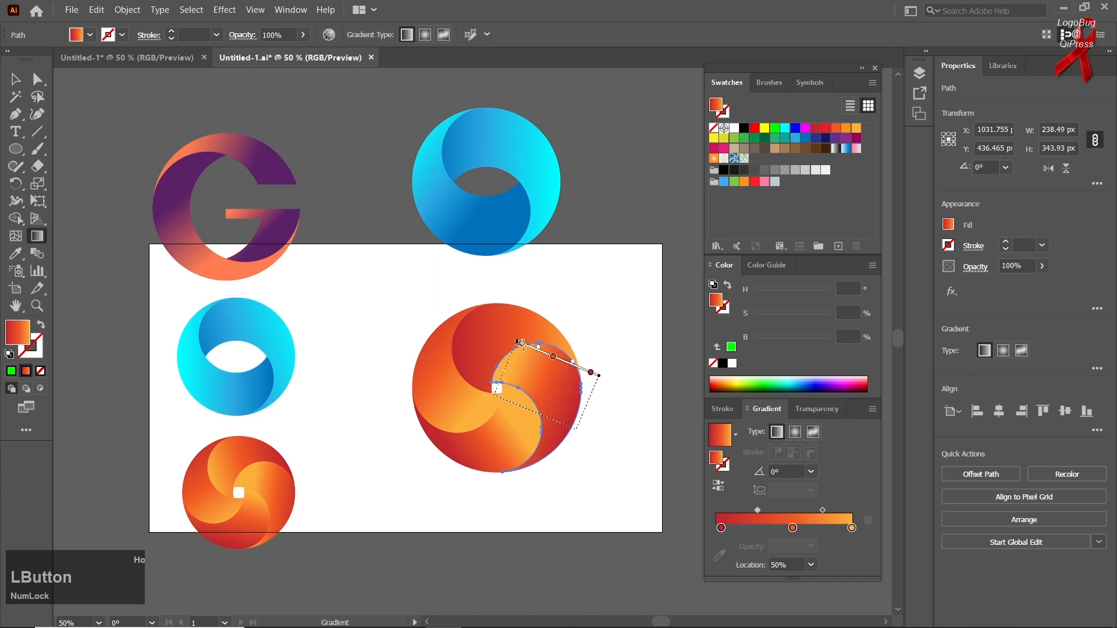
left_click(494, 330, "ctrl")
left_click_drag(463, 365, 552, 366)
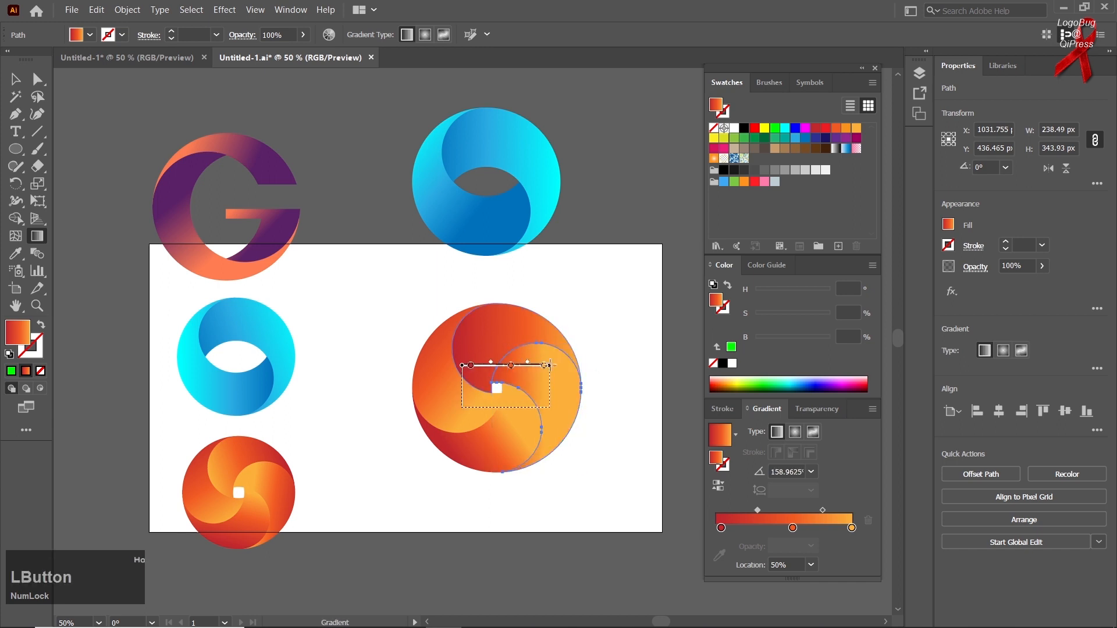
left_click(506, 424, "ctrl")
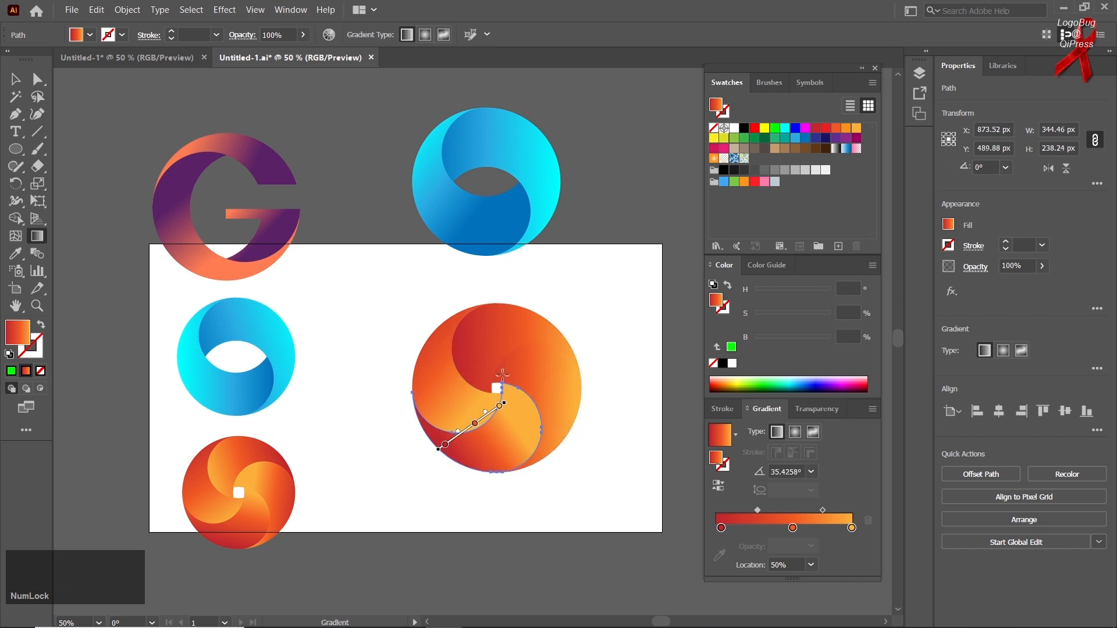
left_click_drag(496, 371, 529, 436)
Step: Redirect the top blade's gradient to run from red at its outer right end to yellow on its left side
left_click(496, 332, "ctrl")
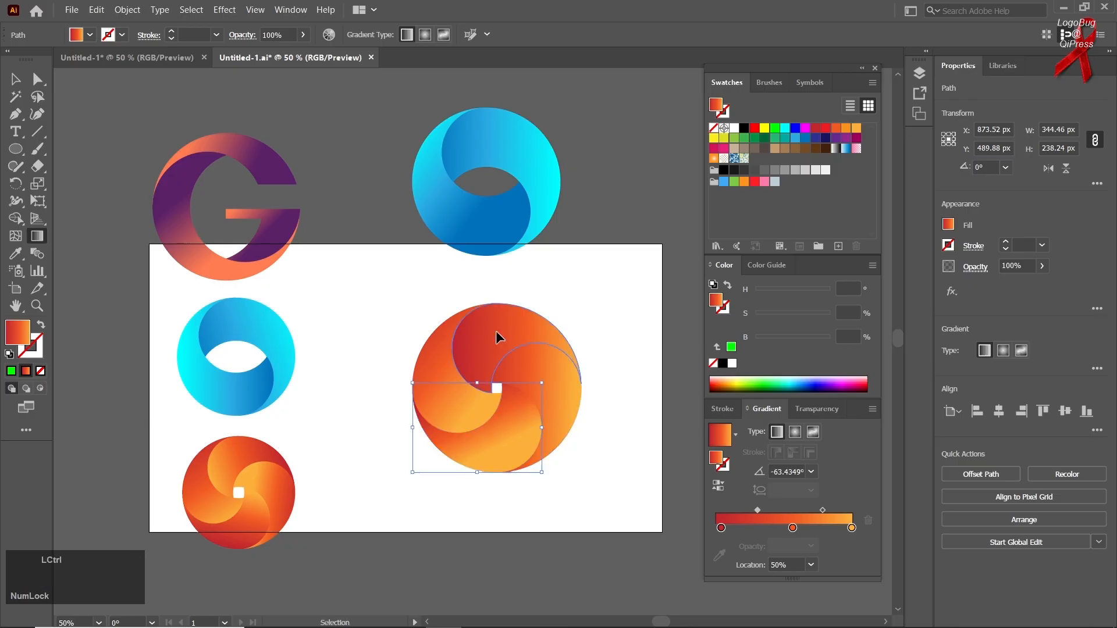
left_click_drag(472, 406, 499, 338)
left_click_drag(569, 317, 491, 329)
Step: Redirect the bottom blade's gradient to about 54° and the right blade's gradient to about 38.5°, and deselect the swirl
left_click(440, 402, "ctrl")
left_click_drag(461, 382, 493, 410)
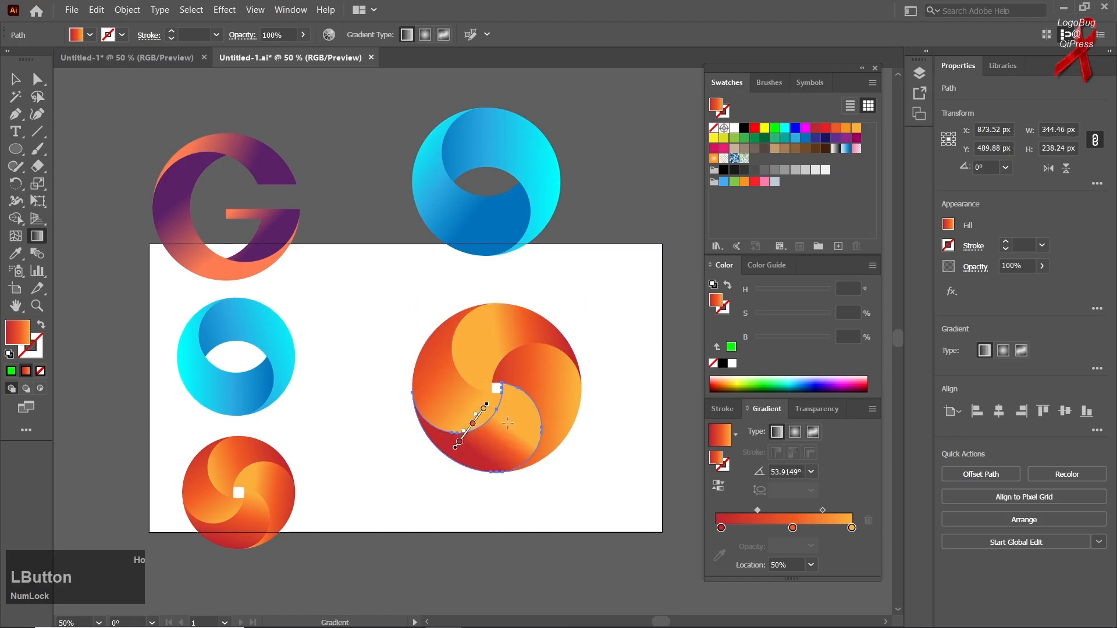
left_click(548, 377, "ctrl")
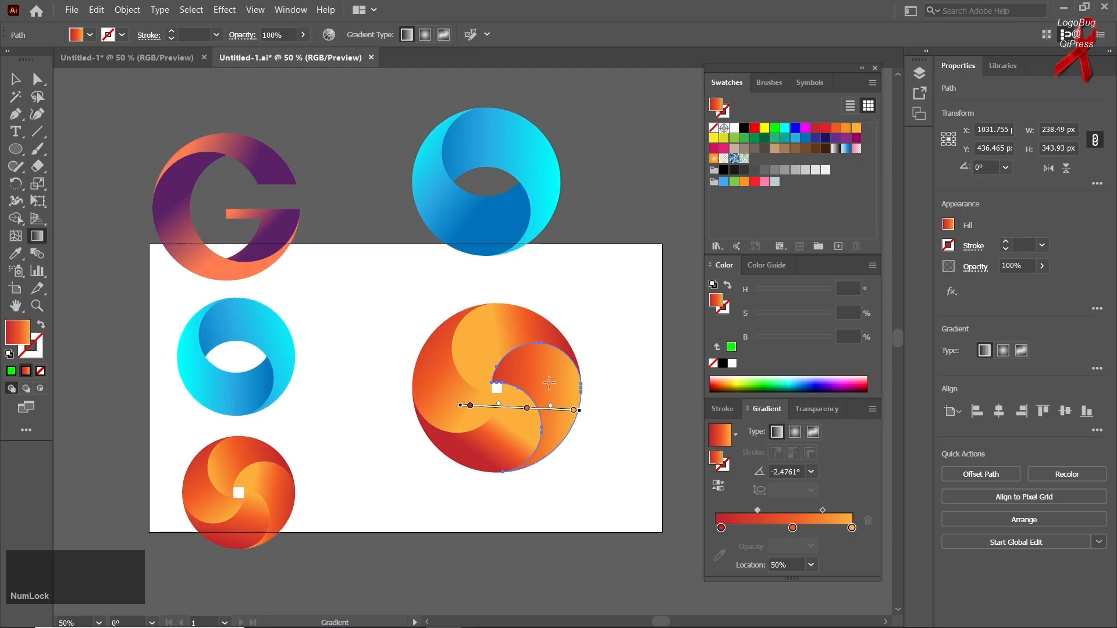
mouse_move(555, 386)
left_mouse_down()
mouse_move(489, 434)
mouse_move(556, 382)
left_mouse_up()
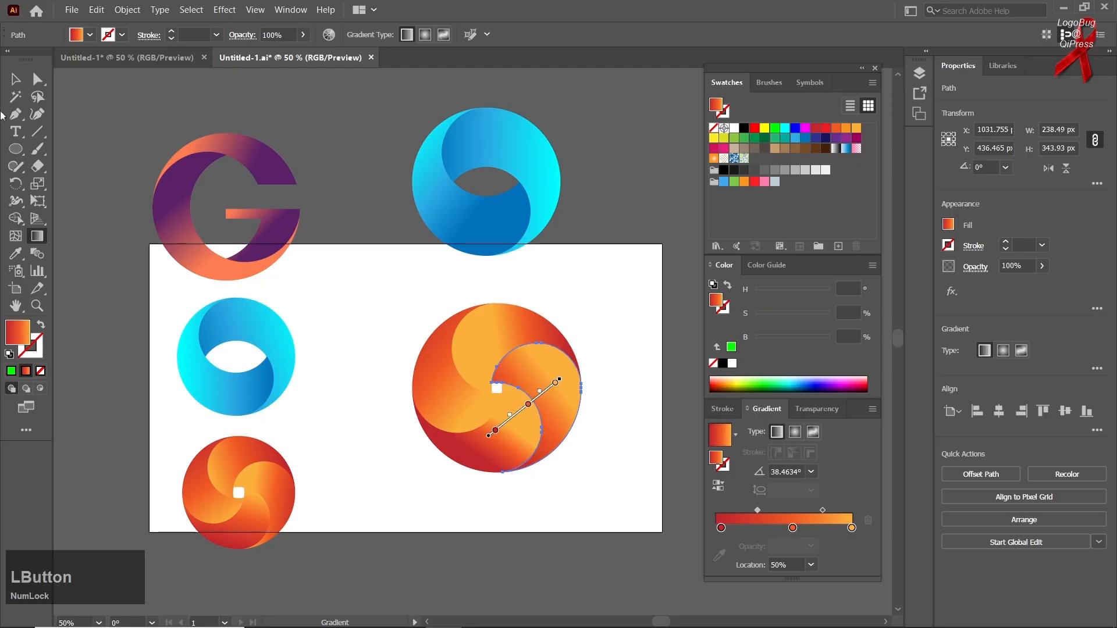
left_click(15, 78)
left_click(372, 425)
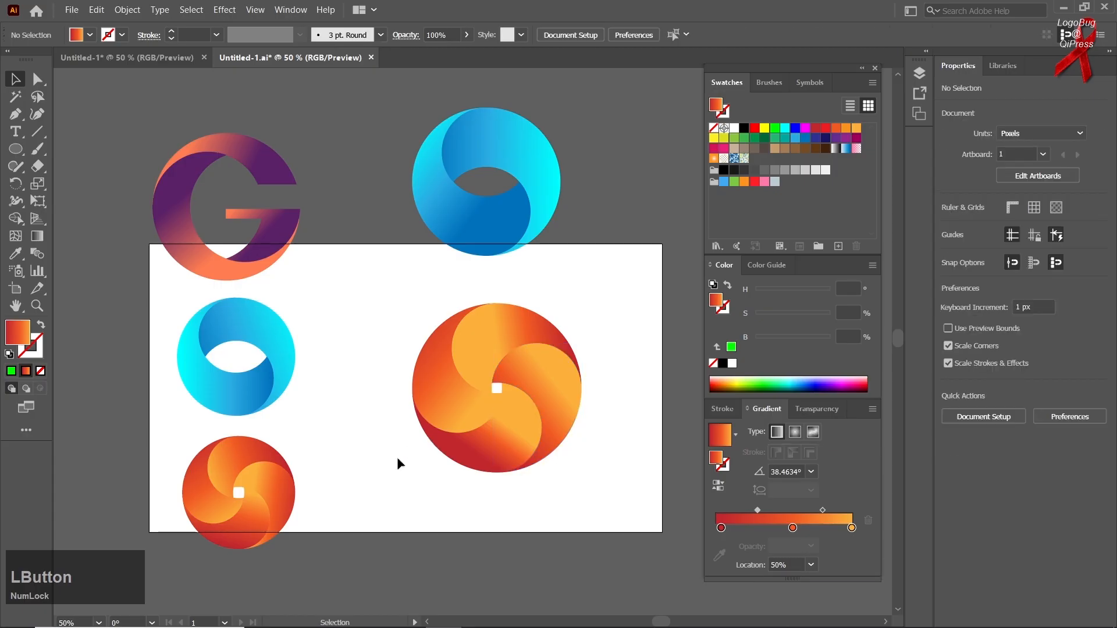
Step: Redraw the bottom blade's gradient at about -107°, from red near the centre to yellow at the lower left
left_click(511, 444)
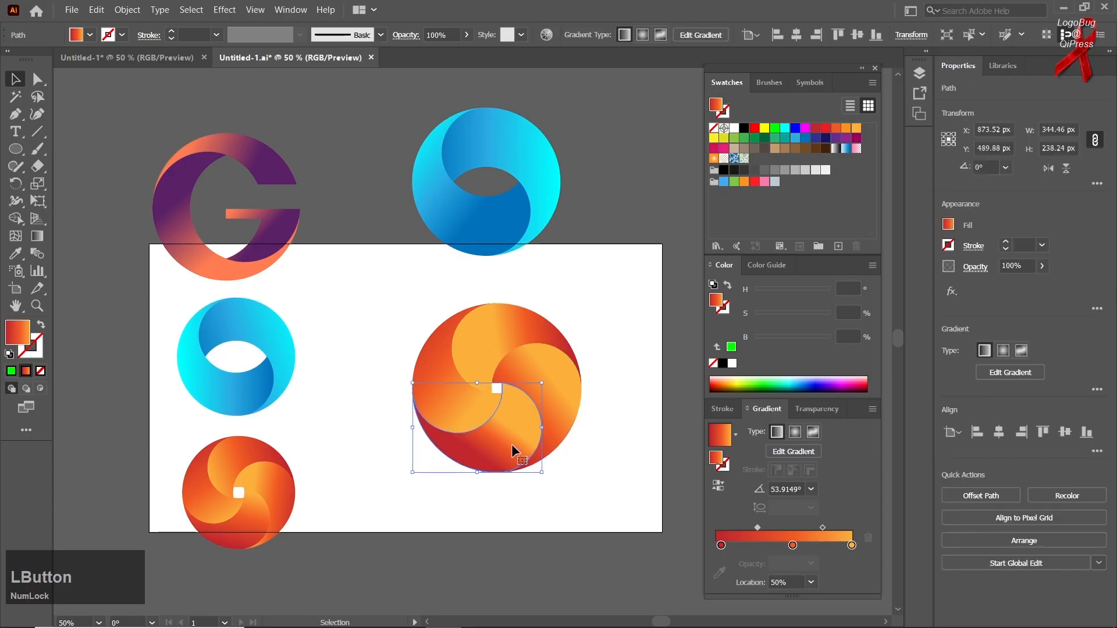
left_click(36, 236)
left_click_drag(492, 368, 465, 457)
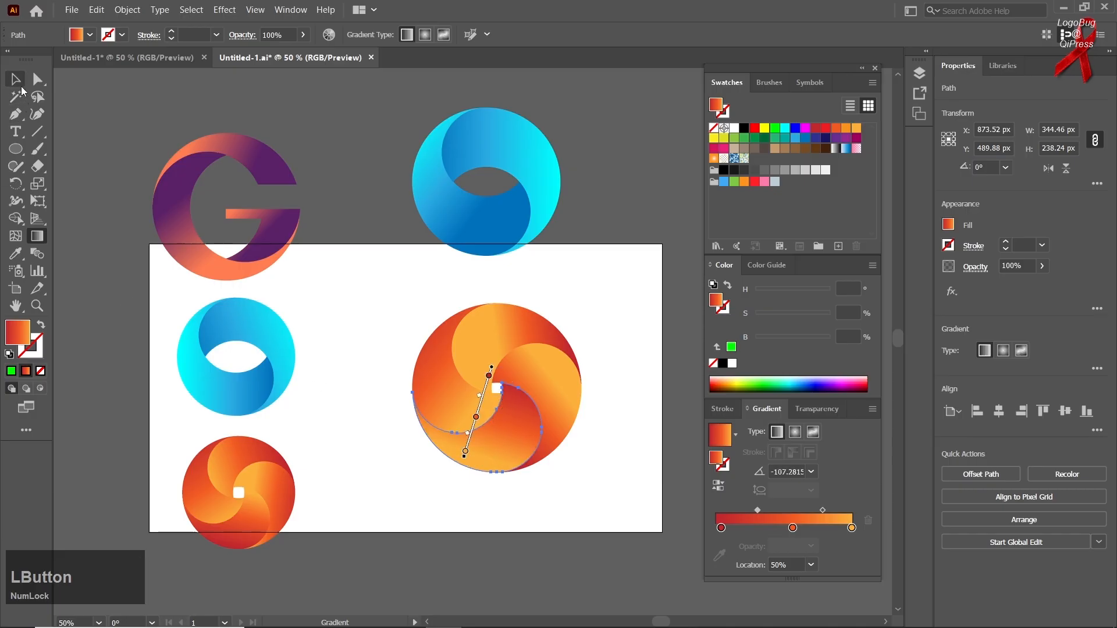
left_click(22, 88)
left_click(402, 459)
Step: Group the four orange blades and move the finished swirl off the artboard to the right of the large blue ring
left_click_drag(456, 456, 305, 504)
key("ctrl+g")
left_click_drag(376, 477, 575, 260)
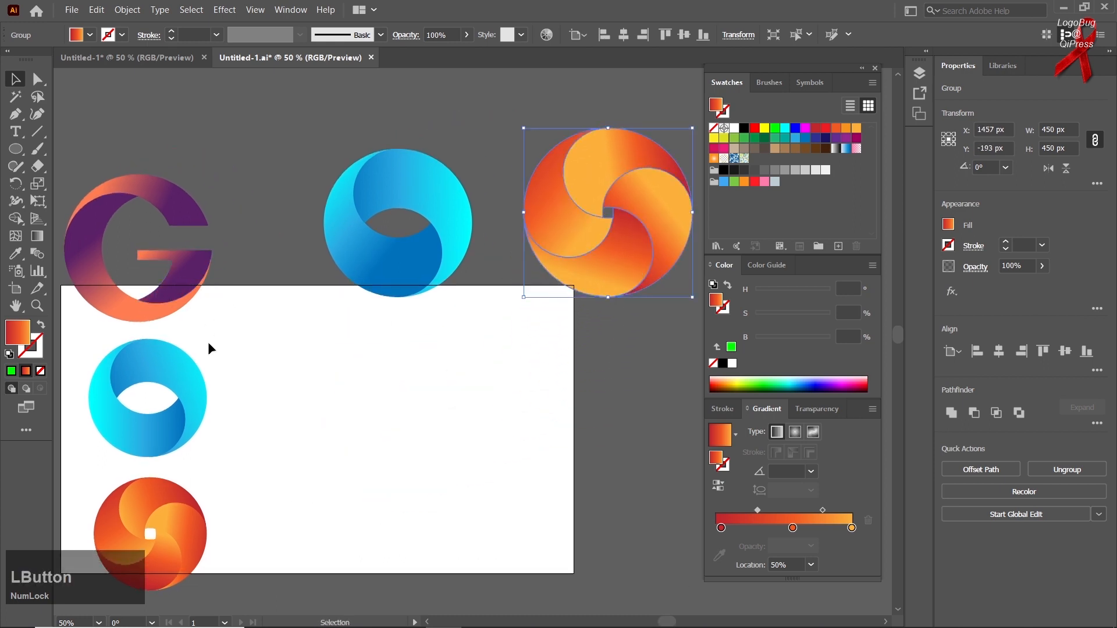
Step: Draw a circle about 382 px in diameter on the artboard and swap its orange gradient fill to the stroke
left_click_drag(207, 346, 234, 328)
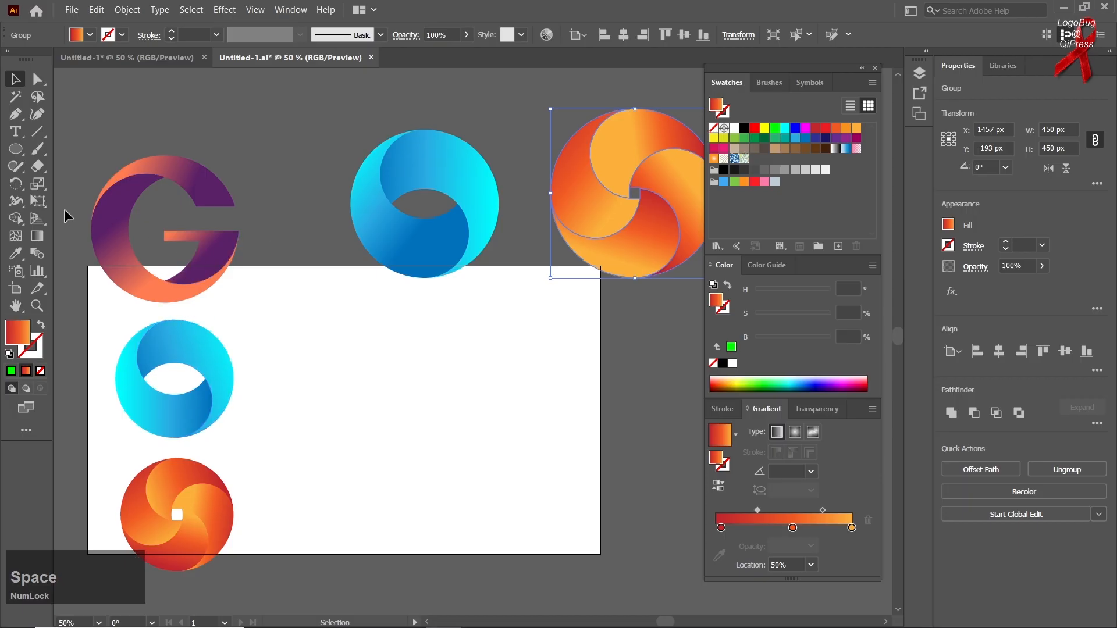
right_click(19, 153)
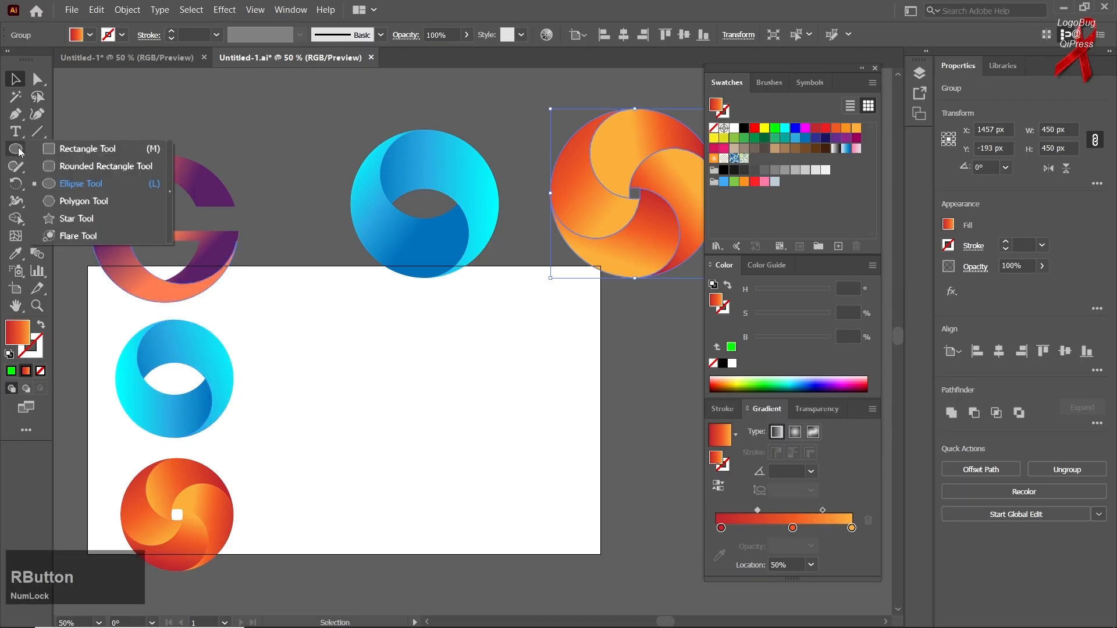
left_click(59, 182)
mouse_move(439, 437)
left_mouse_down()
mouse_move(424, 424)
mouse_move(486, 508)
left_mouse_up()
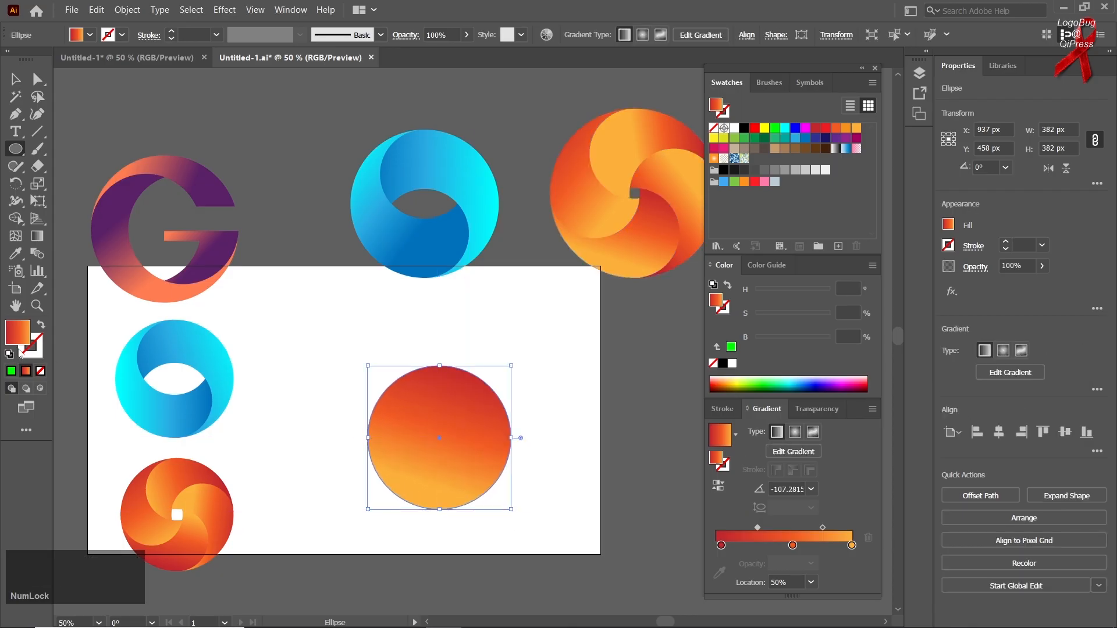
left_click(39, 326)
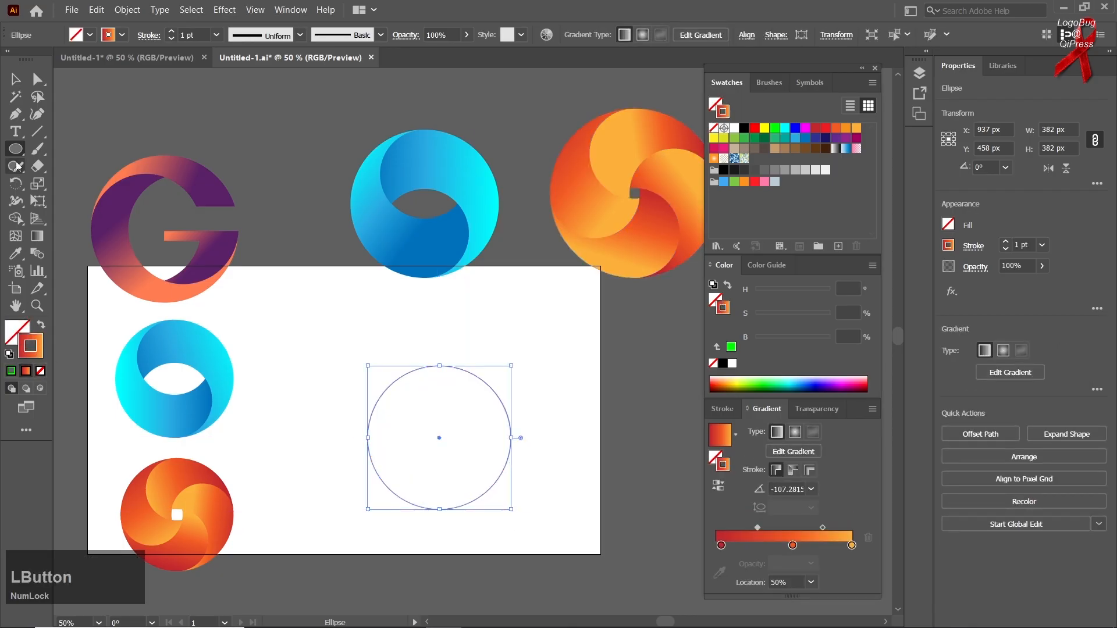
Step: Paste a copy of the circle in front and shrink it to about 283.5 px, keeping it tangent to the original's right edge
left_click(15, 79)
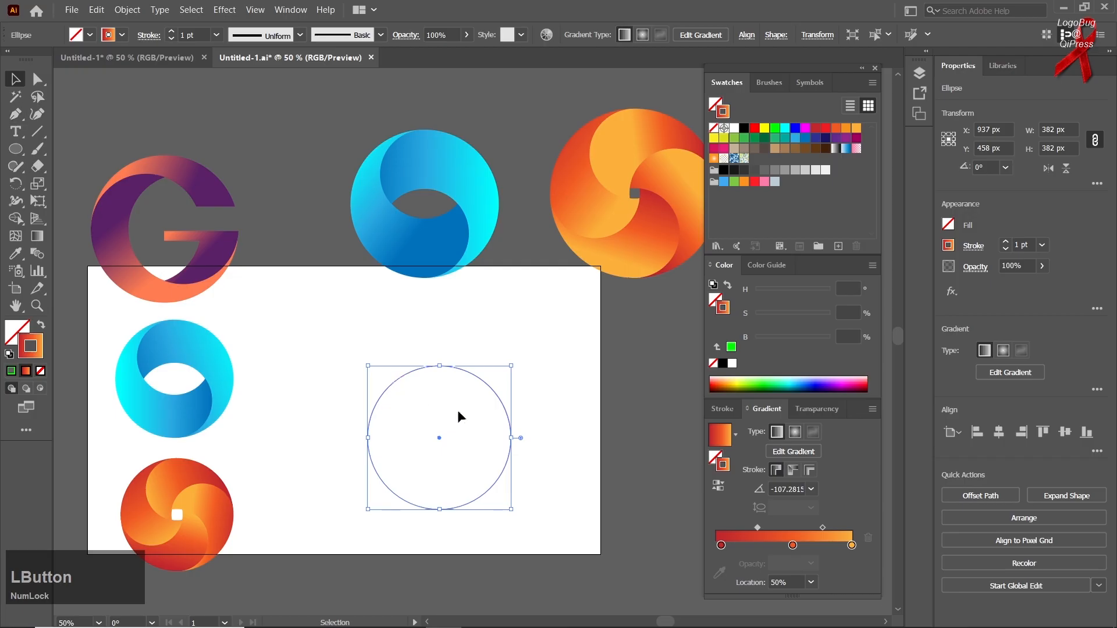
key("ctrl")
key("ctrl+f")
left_click_drag(367, 441, 405, 444)
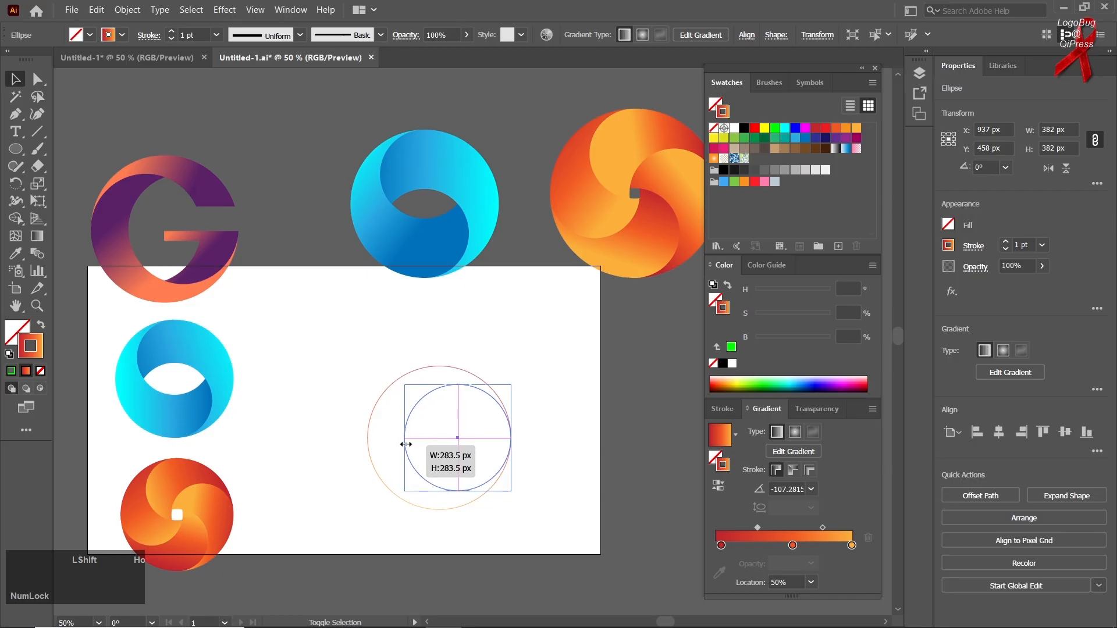
left_click_drag(406, 445, 405, 444)
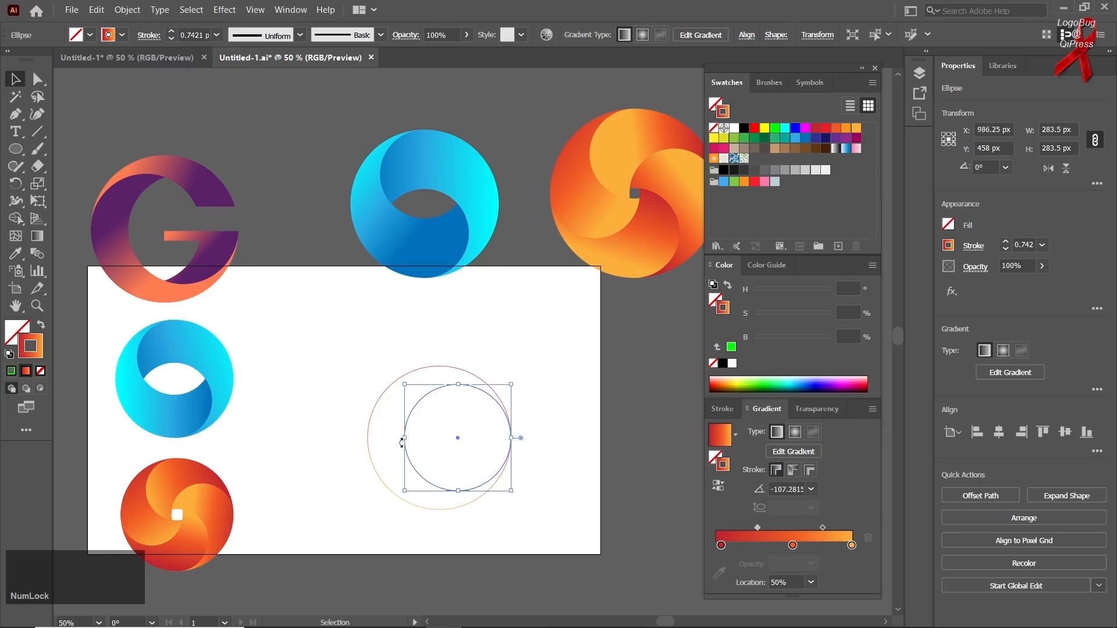
Step: Duplicate the smaller circle 99 px horizontally so the copy touches the large circle's left edge
left_click_drag(407, 425, 371, 424)
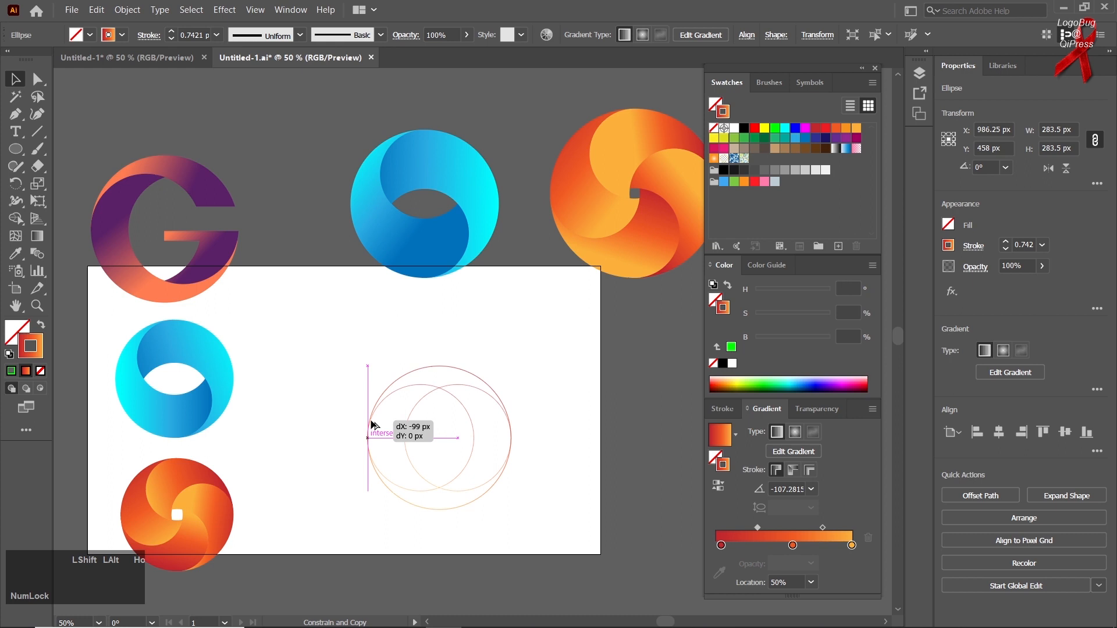
left_click_drag(371, 424, 371, 426)
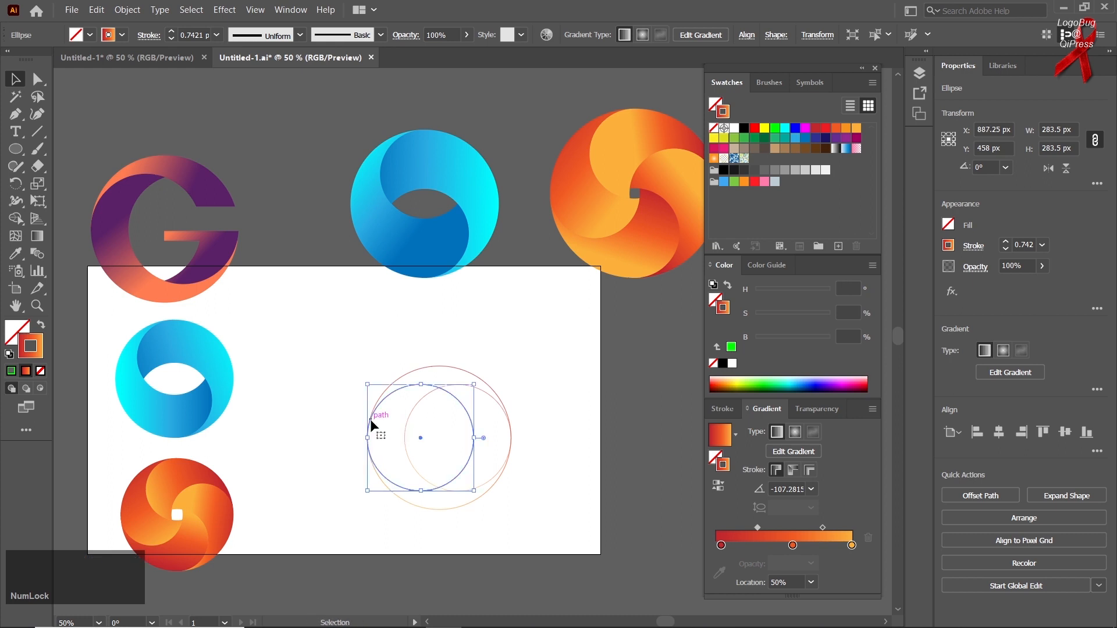
left_click(315, 426)
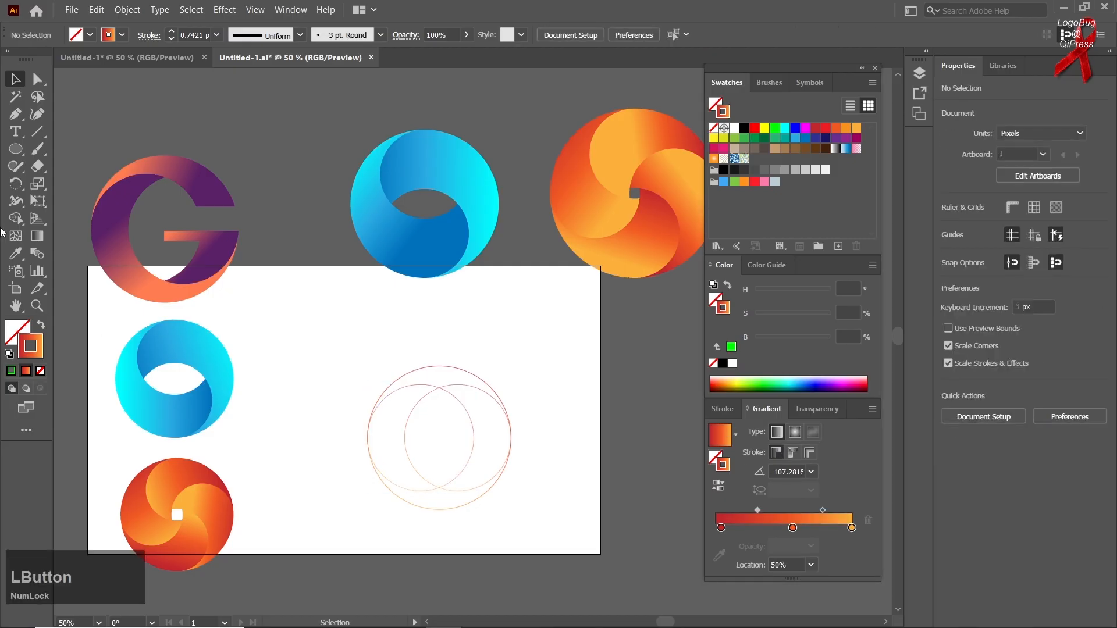
Step: Draw a rectangle about 285 by 55 px across the circles' right half and add a thinner rectangle of equal width directly beneath
right_click(16, 150)
left_click(67, 155)
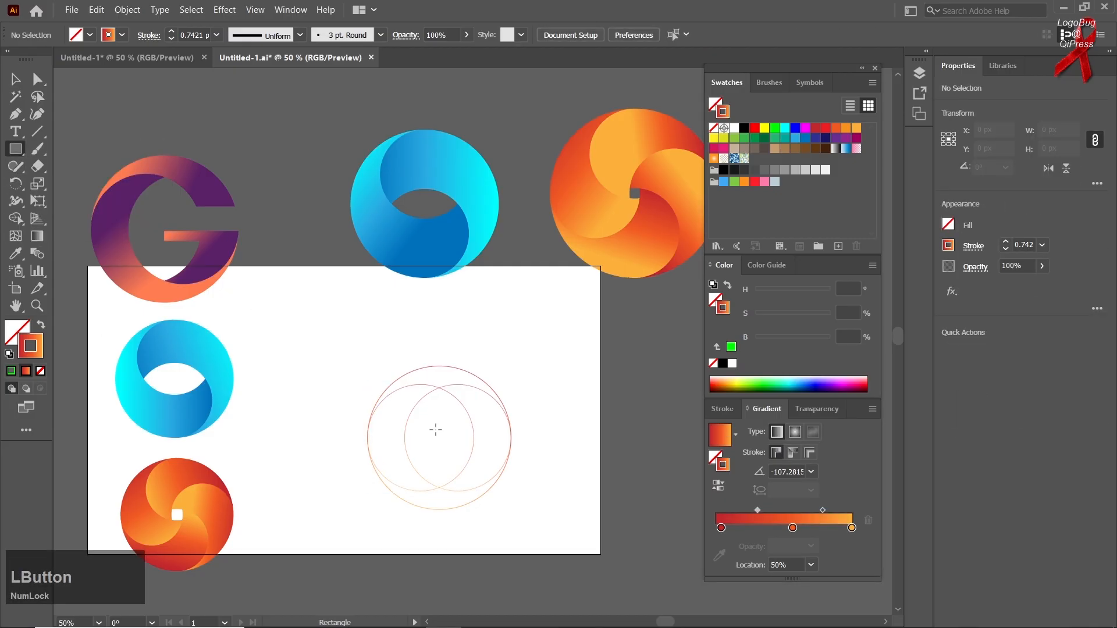
left_click_drag(530, 415, 424, 433)
left_click(14, 78)
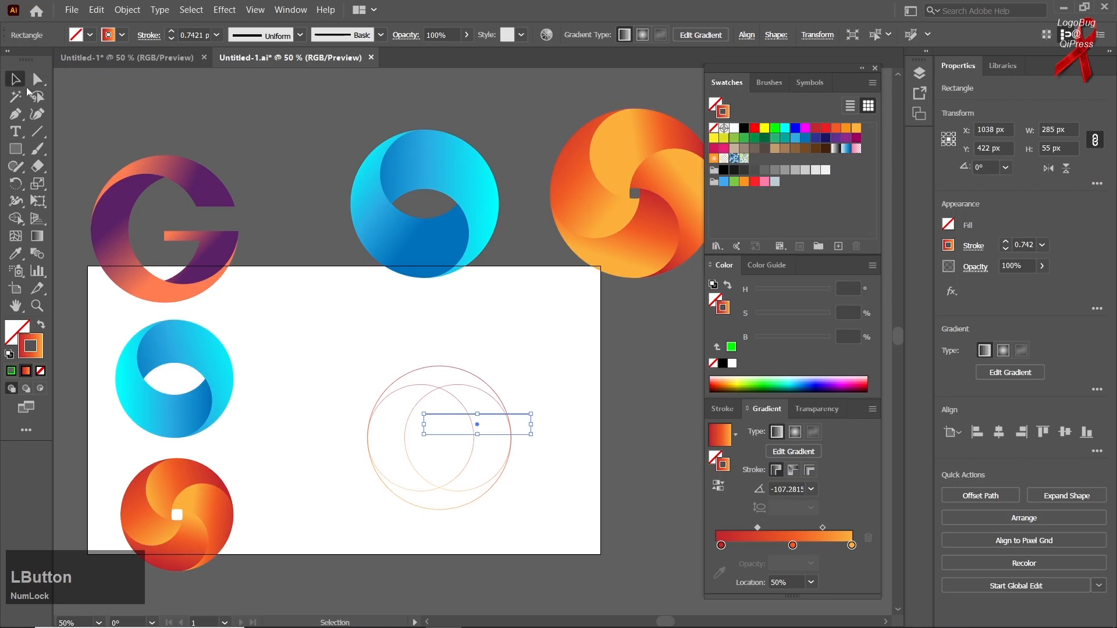
mouse_move(460, 435)
left_mouse_down()
mouse_move(463, 456)
mouse_move(478, 442)
left_mouse_up()
Step: Use Shape Builder on all the overlapping paths to cut out the upper rectangle and trim the crossbar's overhang beyond the large circle
left_click_drag(561, 375, 352, 511)
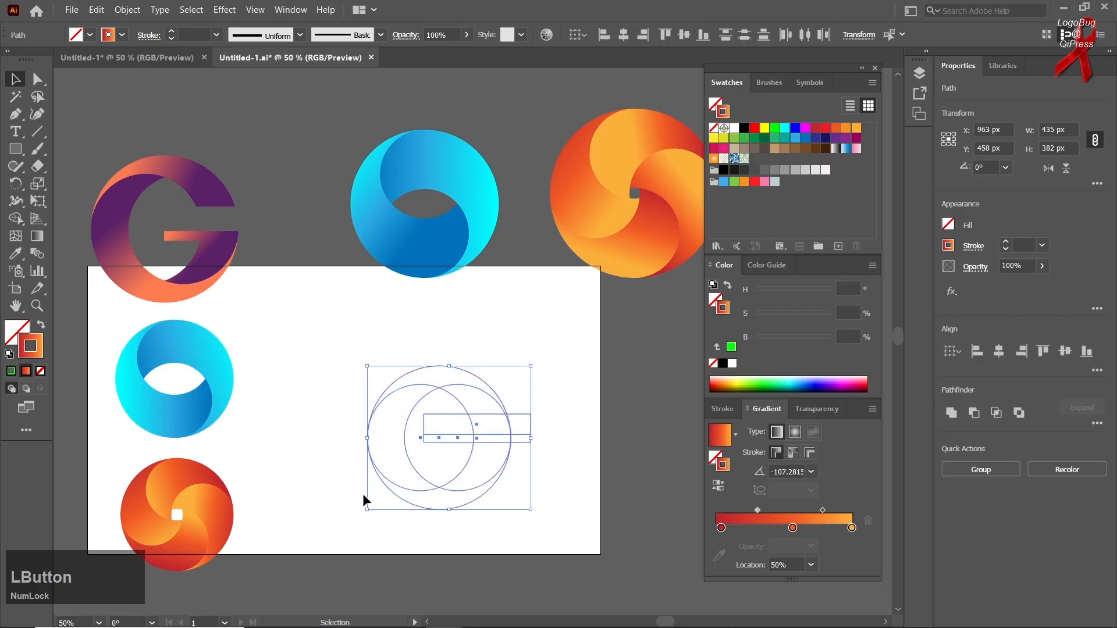
left_click(15, 220)
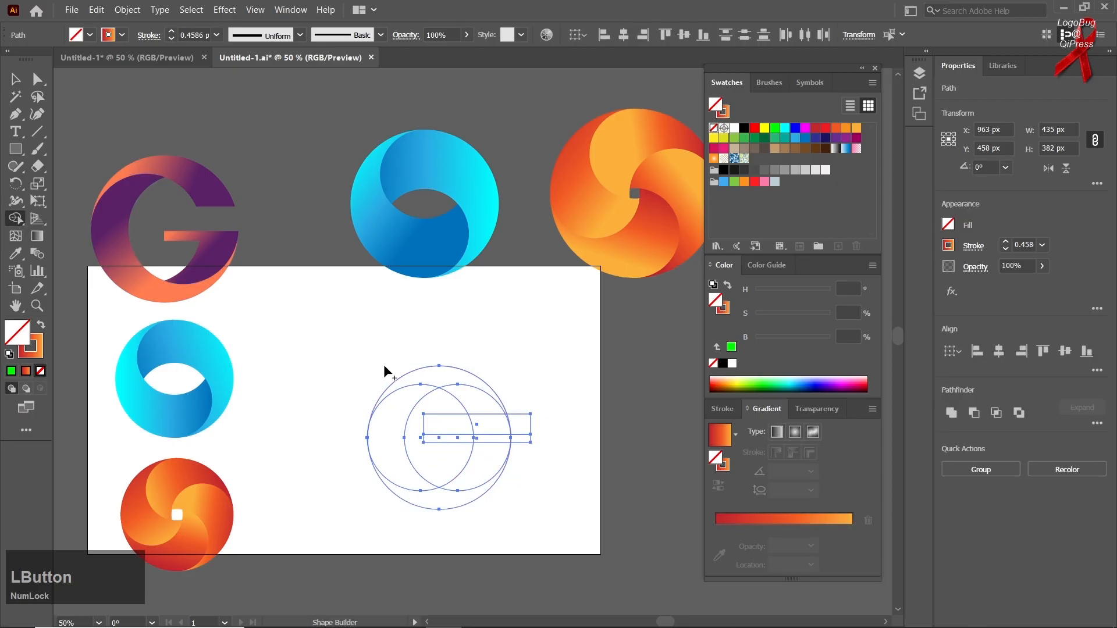
left_click_drag(549, 422, 418, 429)
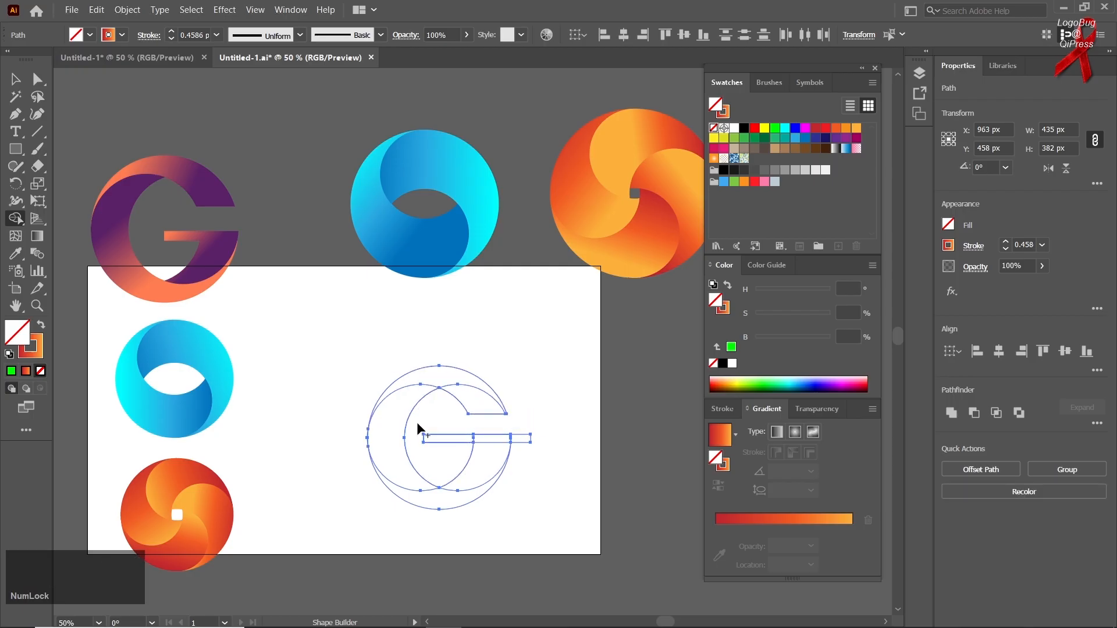
left_click(523, 438, "alt")
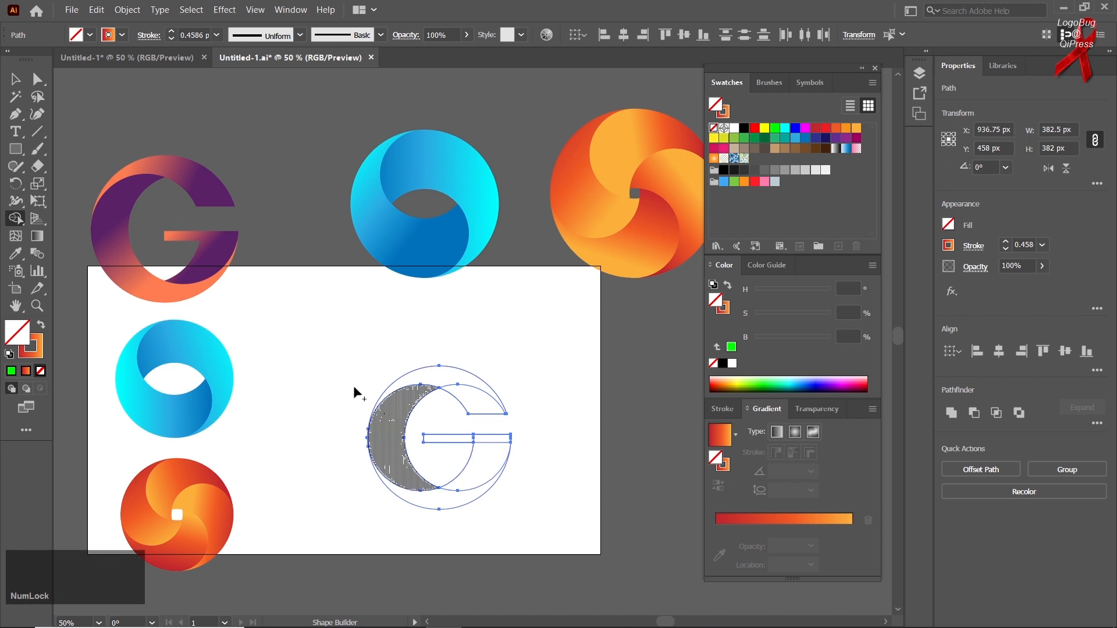
left_click(15, 80)
left_click(270, 318)
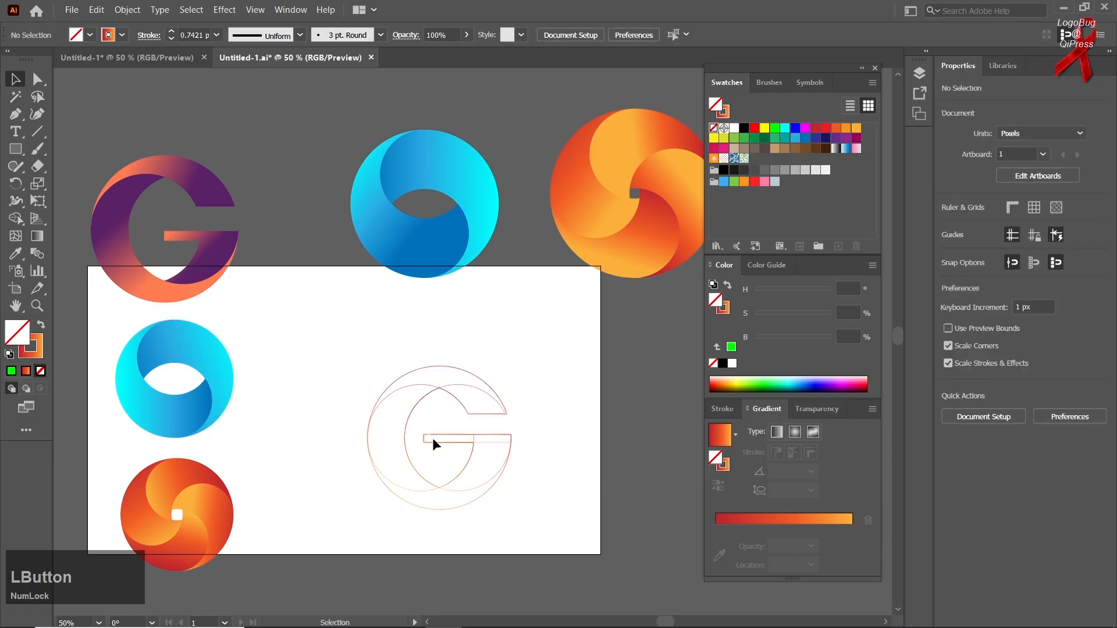
left_click(433, 443)
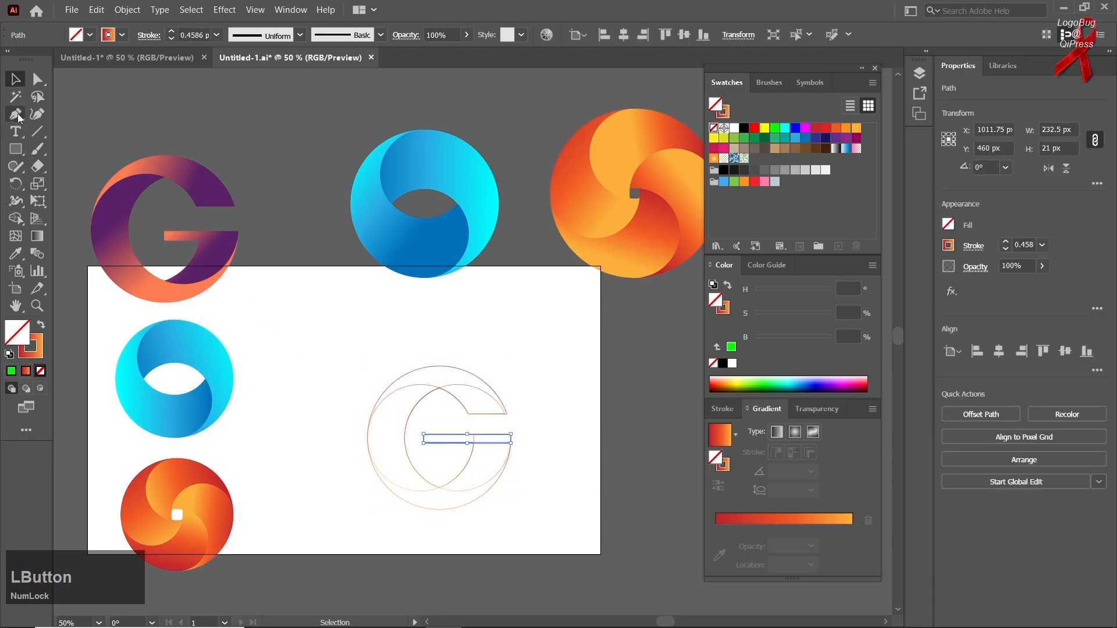
left_click_drag(423, 443, 321, 373)
left_click(334, 350)
key("Delete")
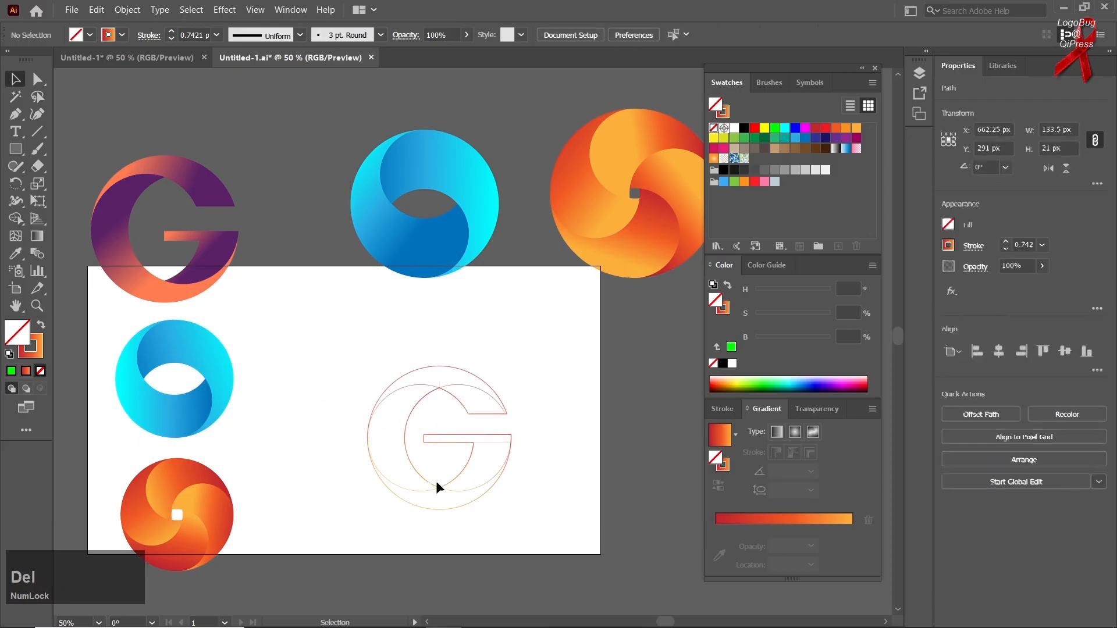
left_click_drag(423, 437, 348, 354)
key("Delete")
left_click(379, 399)
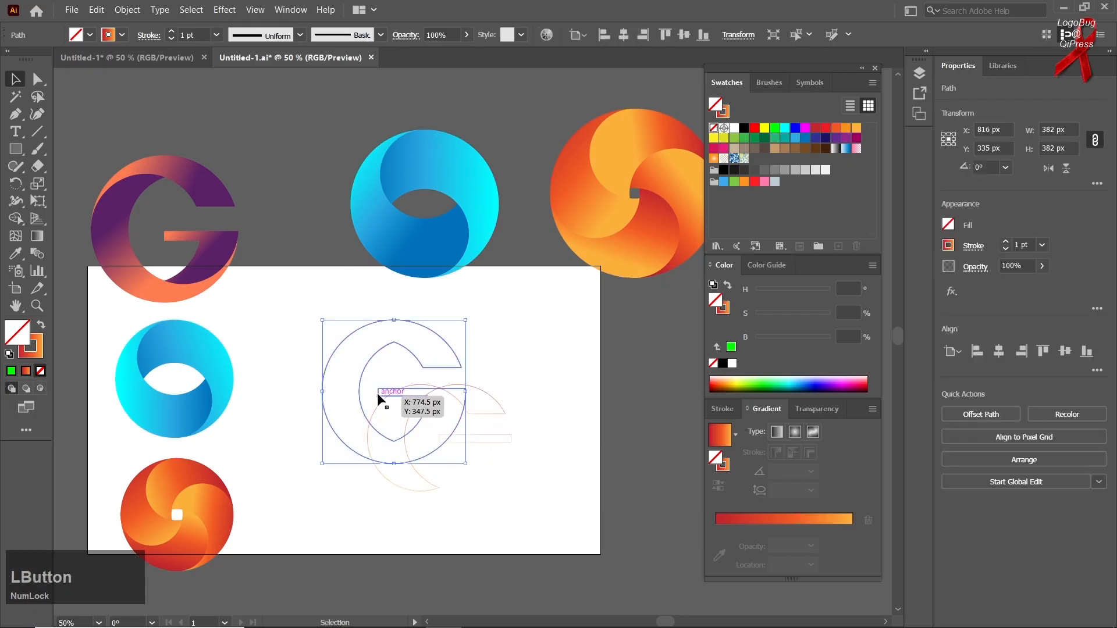
key("ctrl+z")
key("ctrl+z")
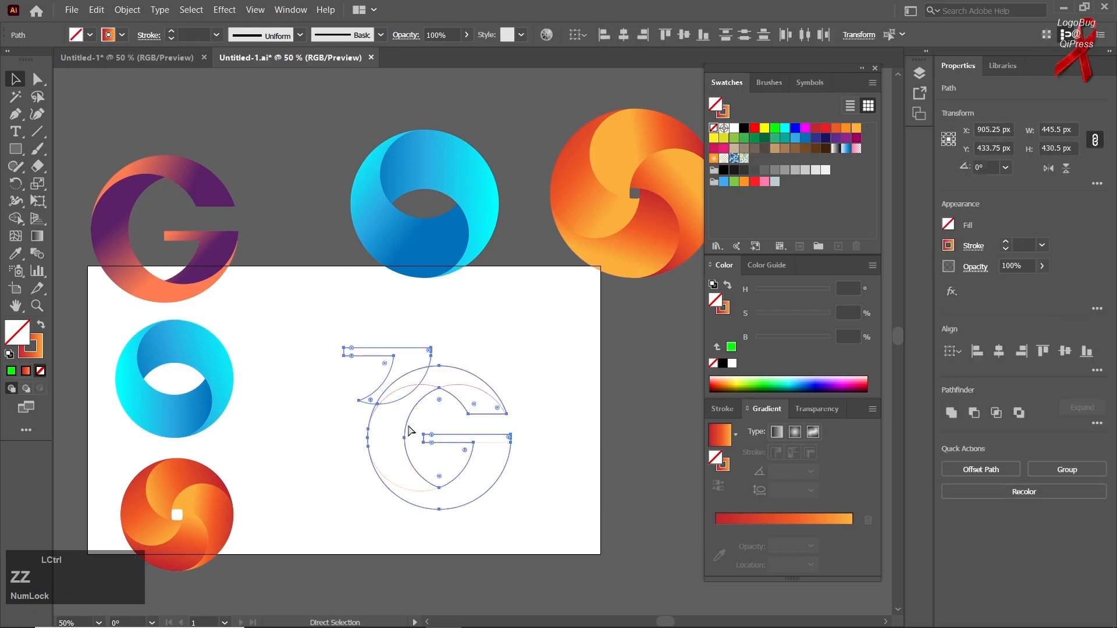
key("ctrl+z")
Step: Select all the G's paths and remove the short inner end of the crossbar with Shape Builder
left_click_drag(561, 367, 357, 532)
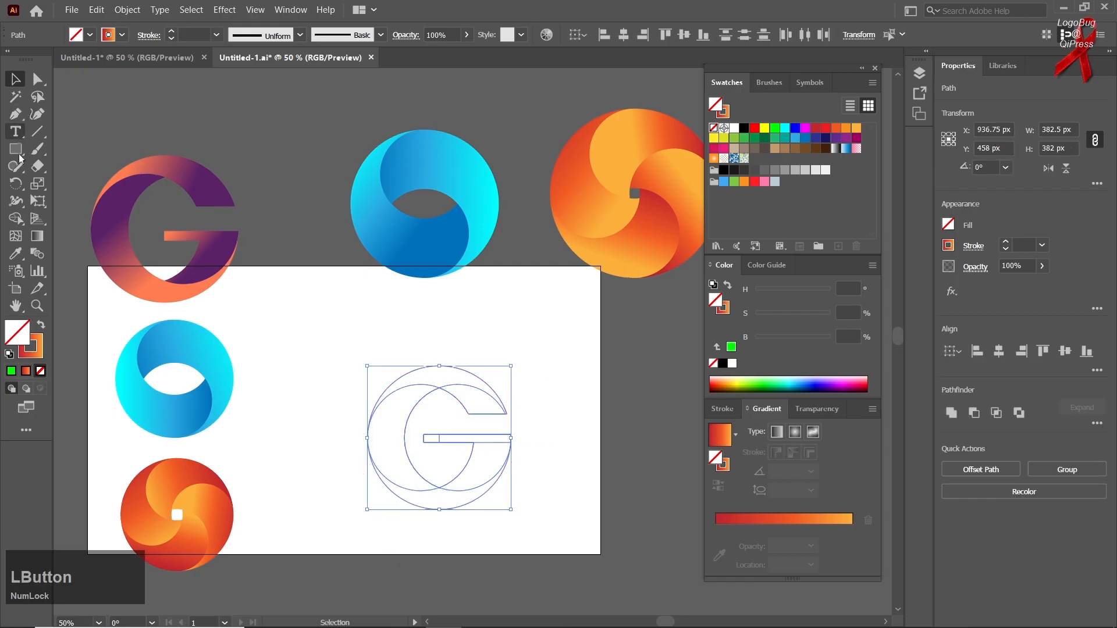
left_click(15, 219)
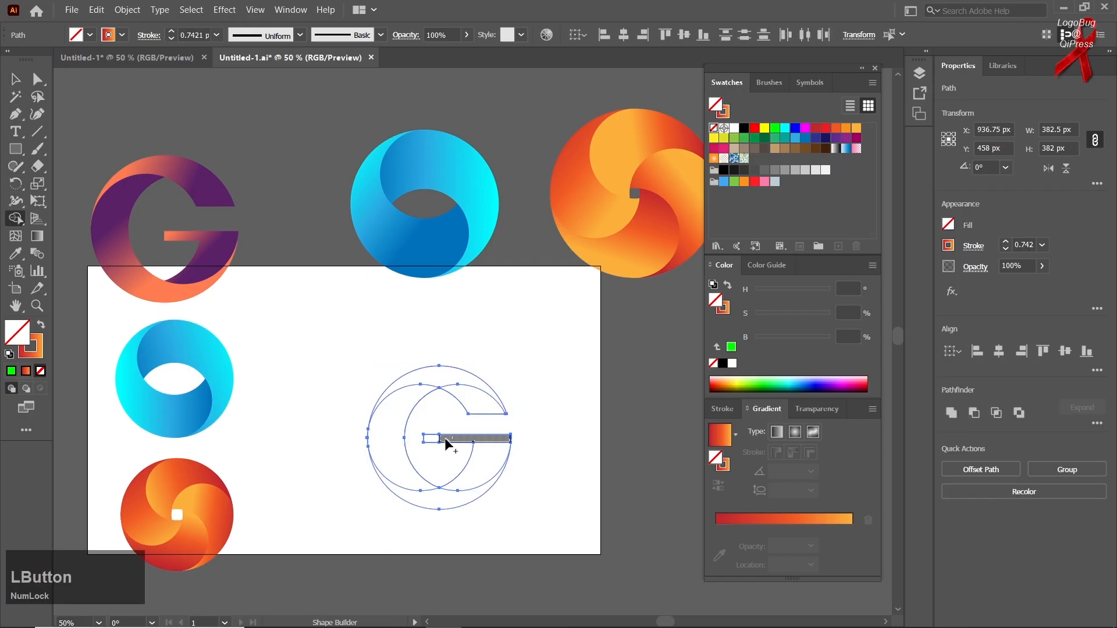
key("alt")
left_click(433, 443, "alt")
Step: Merge the regions into three G pieces: the crossbar with its inner curve, the left and bottom crescent, and the upper arc
mouse_move(445, 439)
left_mouse_down()
mouse_move(488, 438)
mouse_move(490, 465)
left_mouse_up()
mouse_move(438, 500)
left_mouse_down()
mouse_move(414, 491)
mouse_move(398, 465)
left_mouse_up()
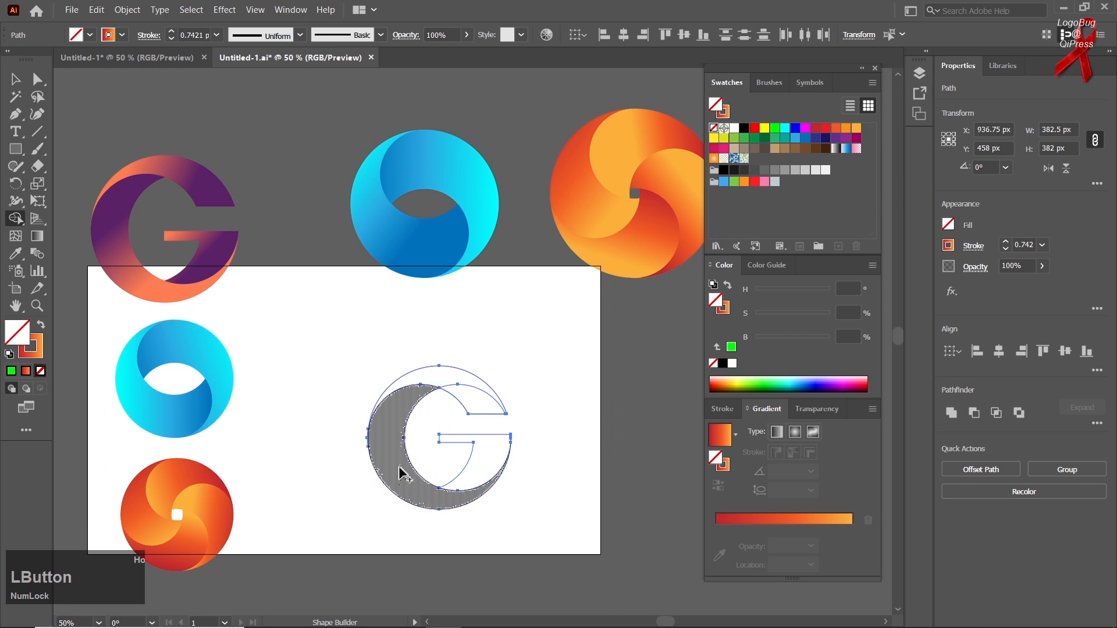
left_click_drag(447, 373, 489, 408)
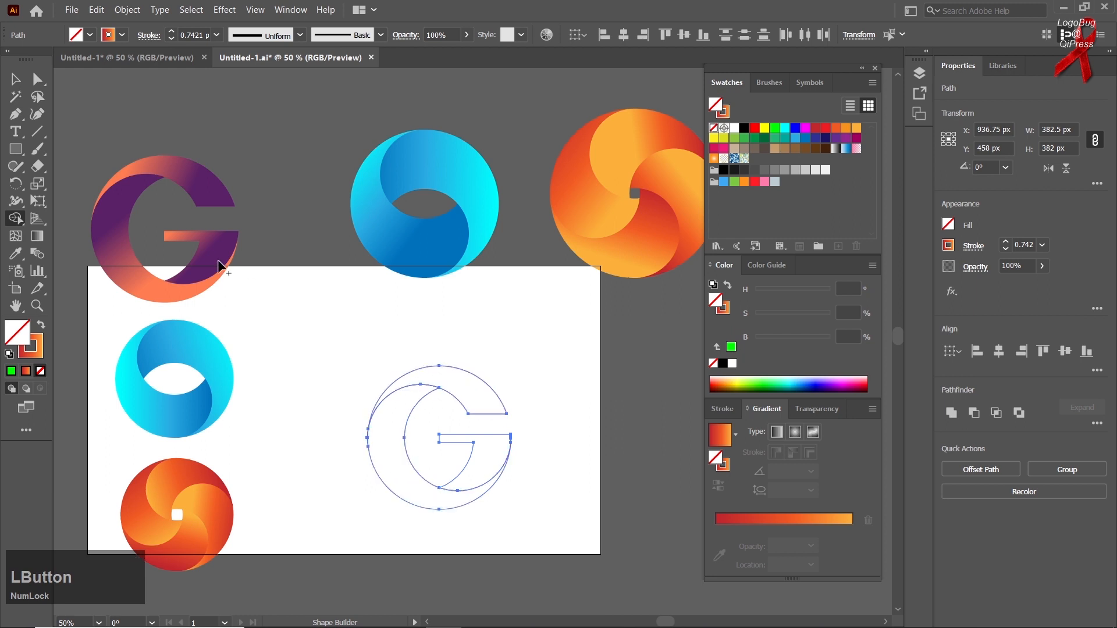
key("v")
left_click(340, 347)
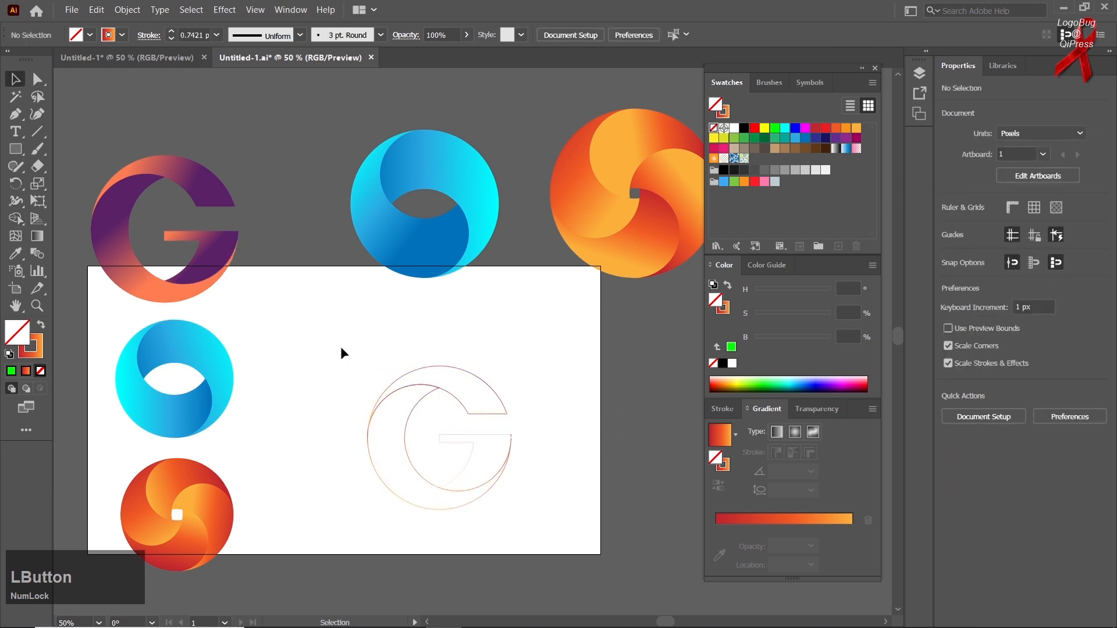
Step: Select the three merged G pieces together and move them beyond the artboard's right side, away from the leftover paths
scroll(437, 486, "down", 1)
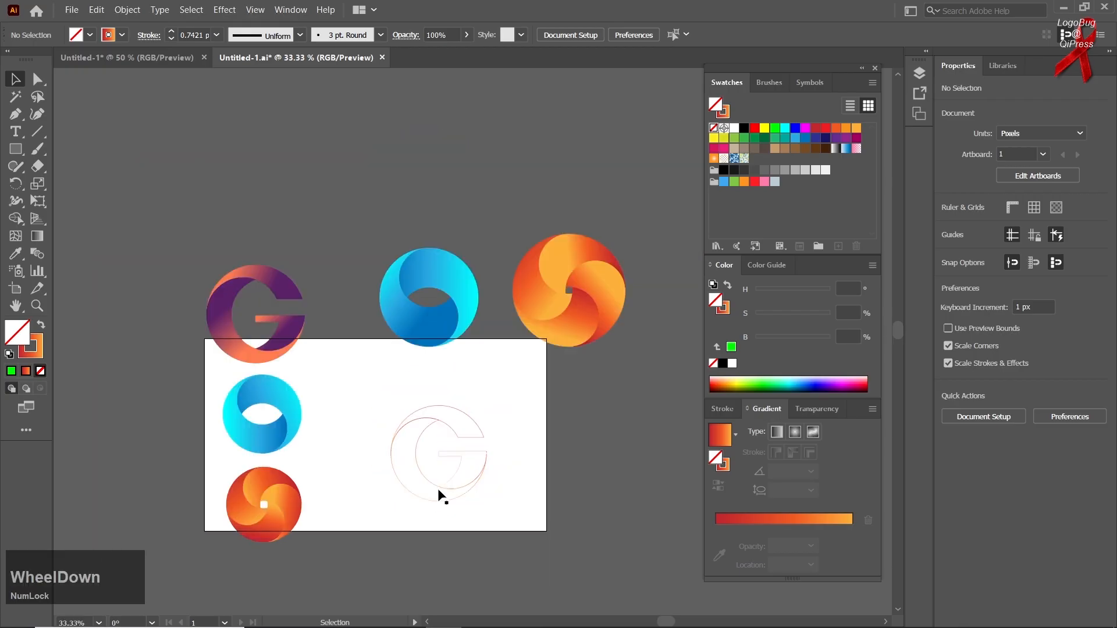
left_click(427, 483)
left_click(451, 414, "shift")
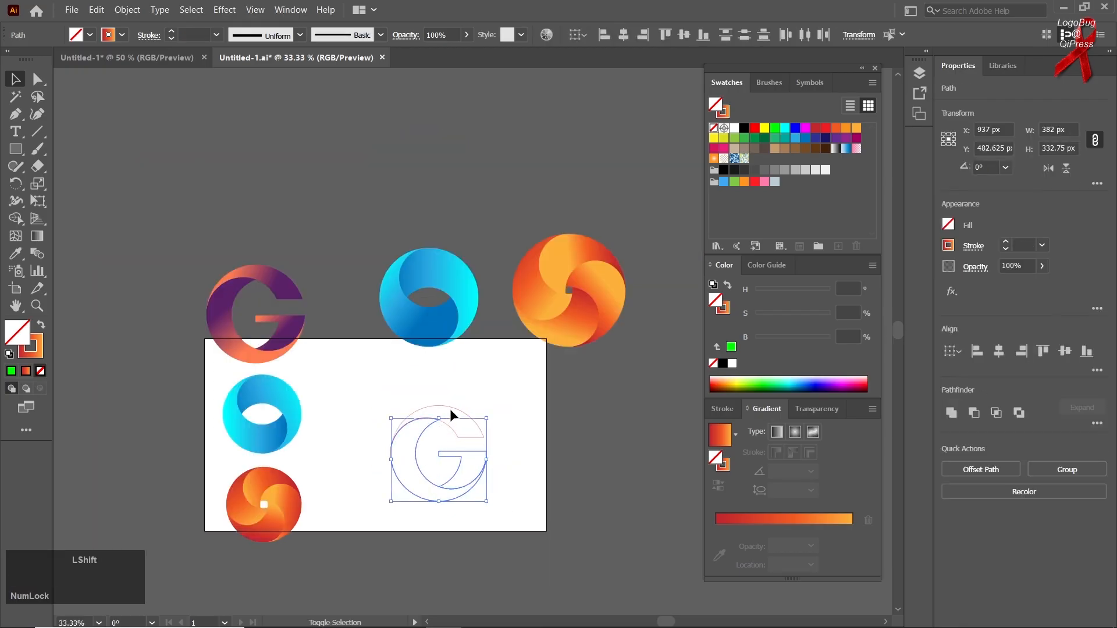
left_click(453, 411, "shift")
left_click_drag(492, 436, 633, 466)
Step: Delete the leftover paths and move the G outline back onto the artboard
left_click(501, 415)
left_click_drag(371, 510, 469, 501)
key("Delete")
left_click(588, 516)
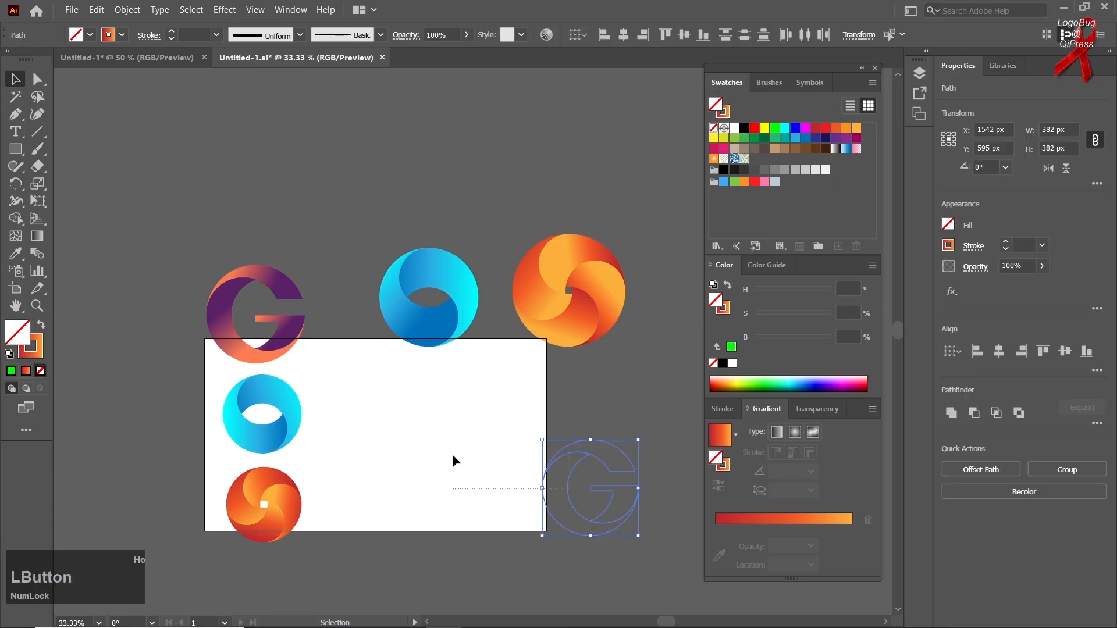
left_click_drag(605, 469, 464, 437)
Step: Apply the sample G's orange-to-purple gradient fill to all the new G's pieces with the Eyedropper
scroll(431, 461, "up", 1)
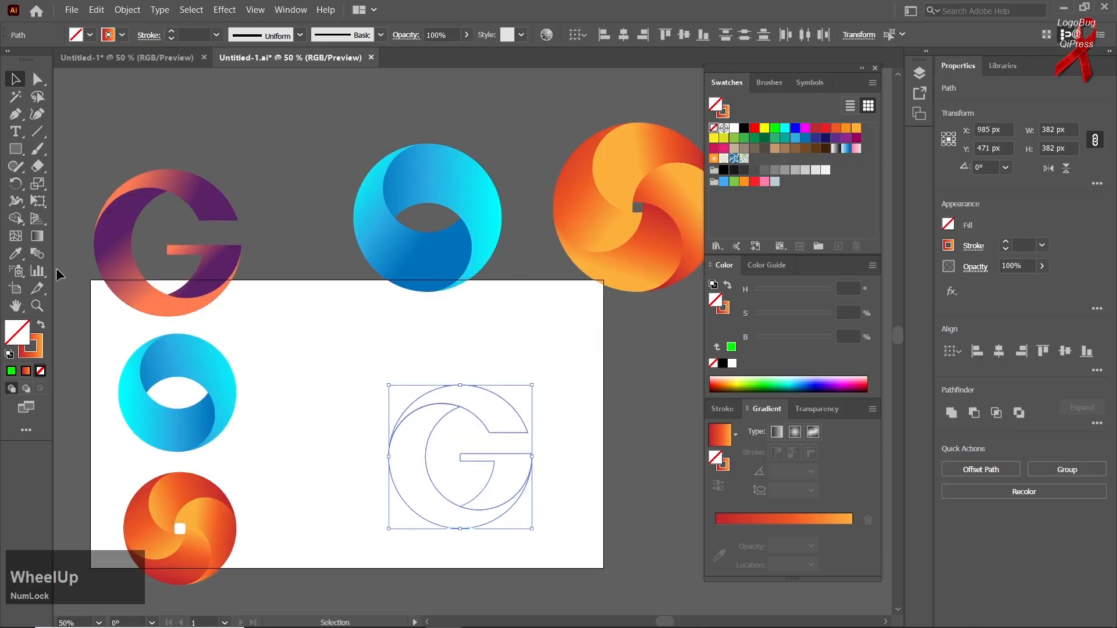
left_click(16, 253)
left_click(107, 241)
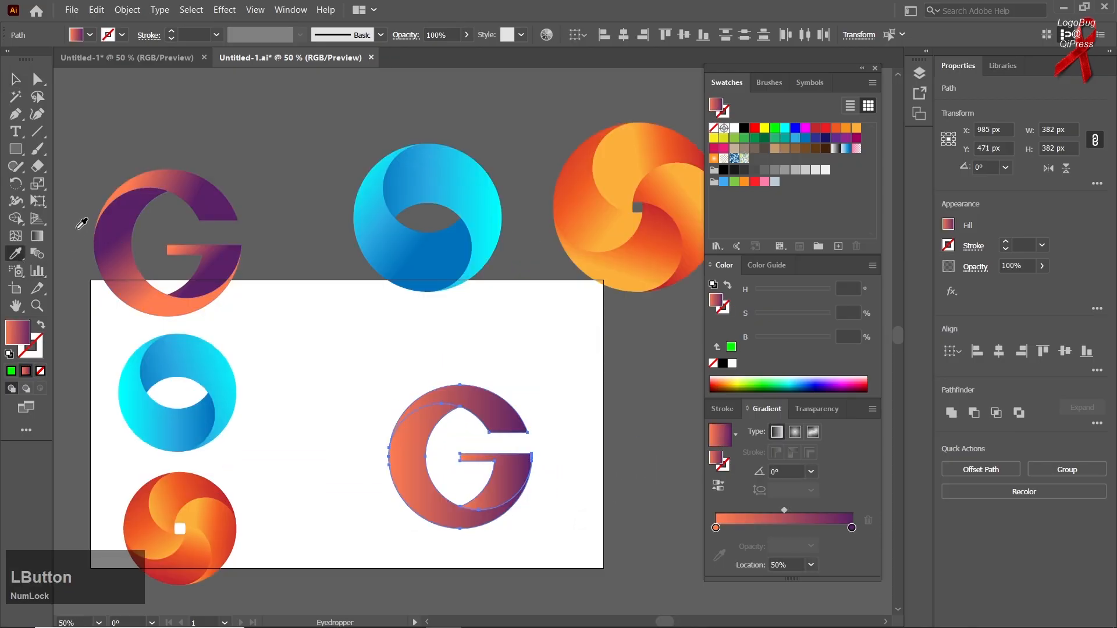
Step: Redirect the upper arc's gradient diagonally, from orange at its upper left to purple at the G's opening
left_click(24, 81)
left_click(494, 407)
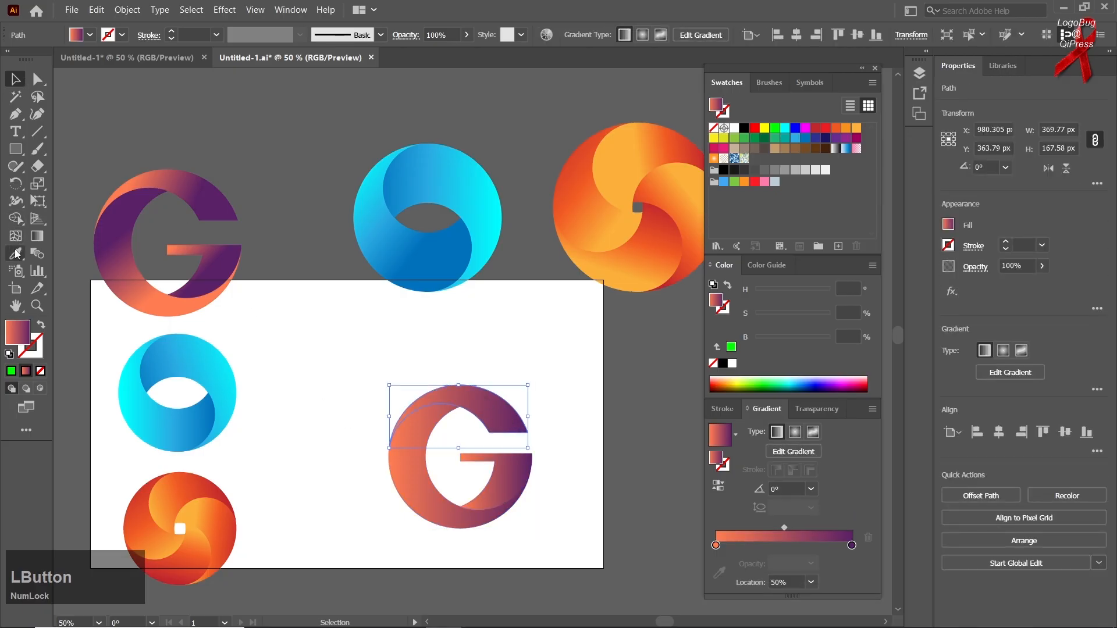
left_click(37, 236)
mouse_move(407, 381)
left_mouse_down()
mouse_move(460, 418)
mouse_move(471, 445)
mouse_move(470, 434)
left_mouse_up()
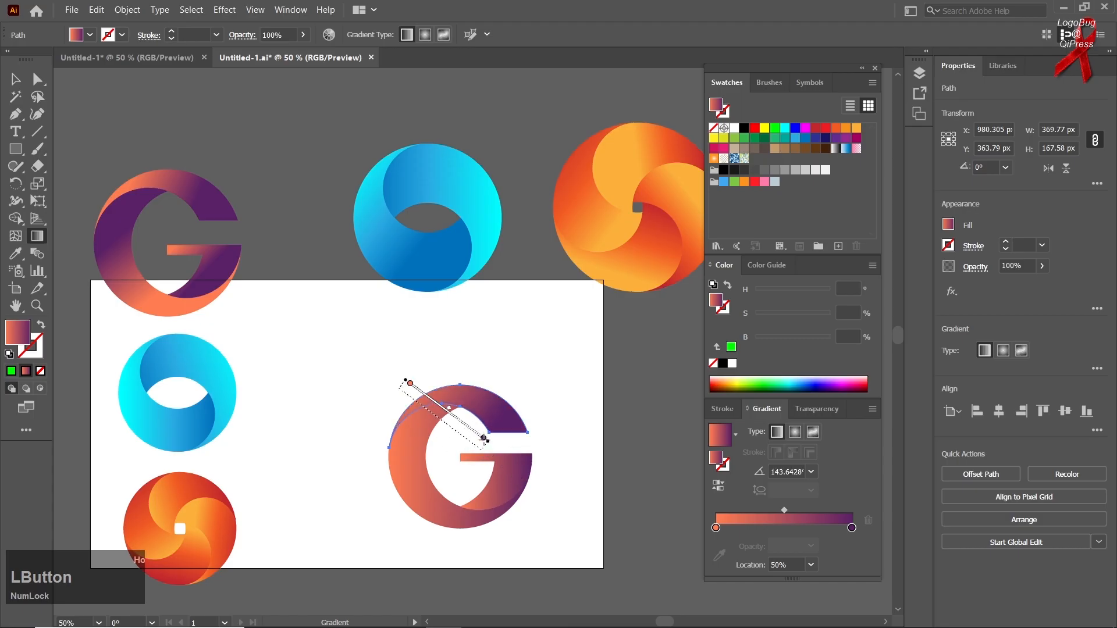
Step: Redirect the large crescent's gradient to about 94°, running from orange at the bottom to purple at the top
left_click(417, 459, "ctrl")
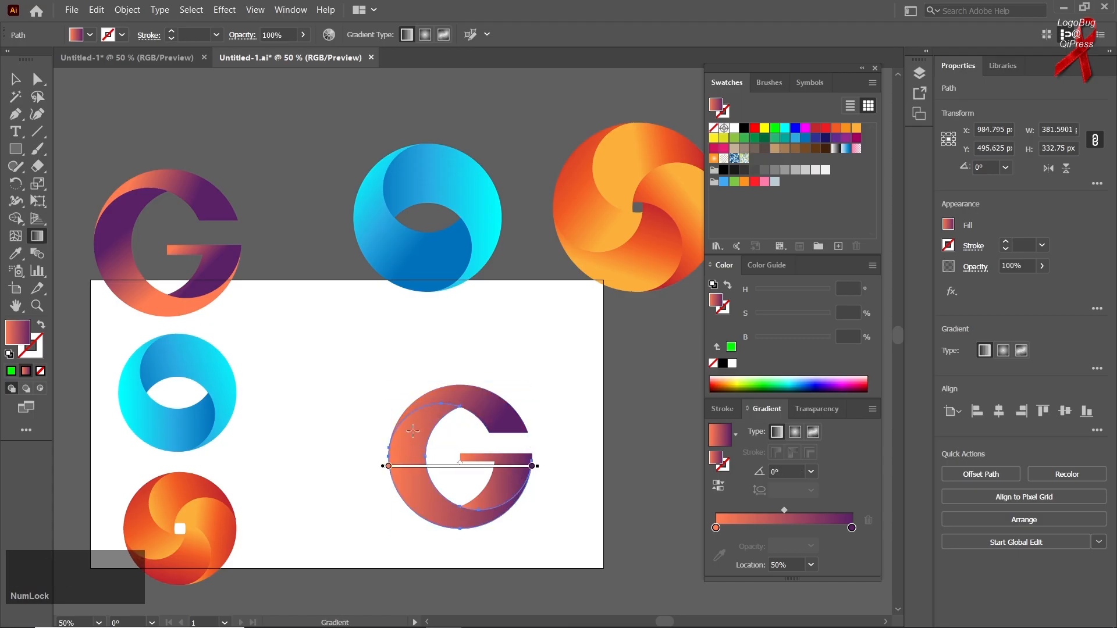
left_click_drag(407, 400, 430, 485)
left_click_drag(421, 511, 417, 449)
Step: Redirect the crossbar piece's gradient to about -65°, running from orange at the top to purple at the bottom
key("ctrl")
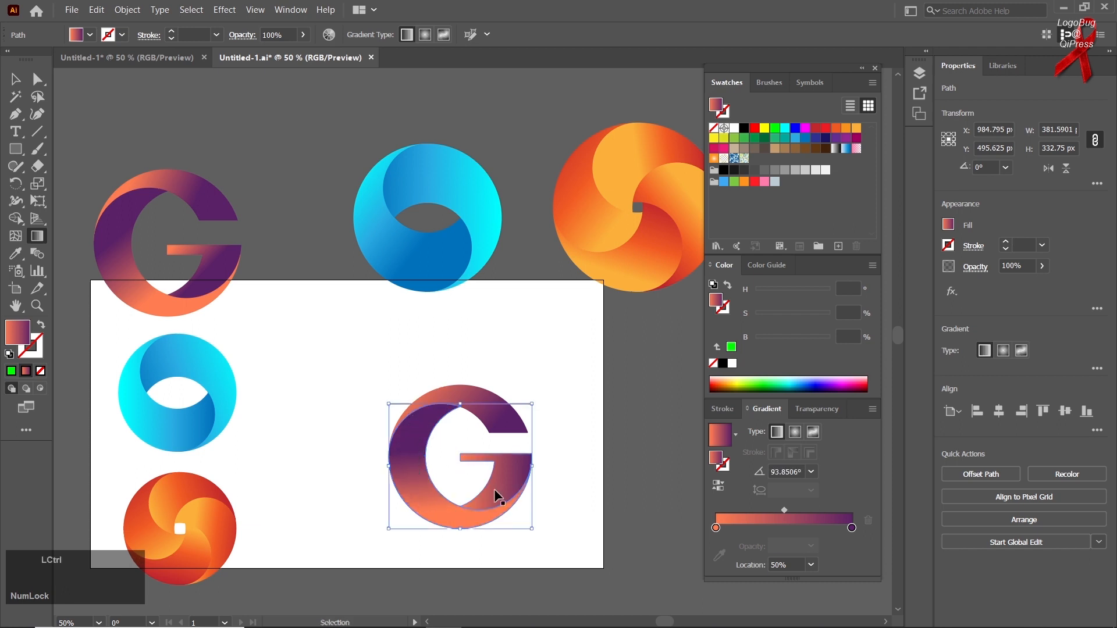
left_click(509, 480, "ctrl")
left_click_drag(468, 421, 496, 481)
key("v")
Step: Group the three pieces of the new gradient G and deselect it
left_click(232, 381)
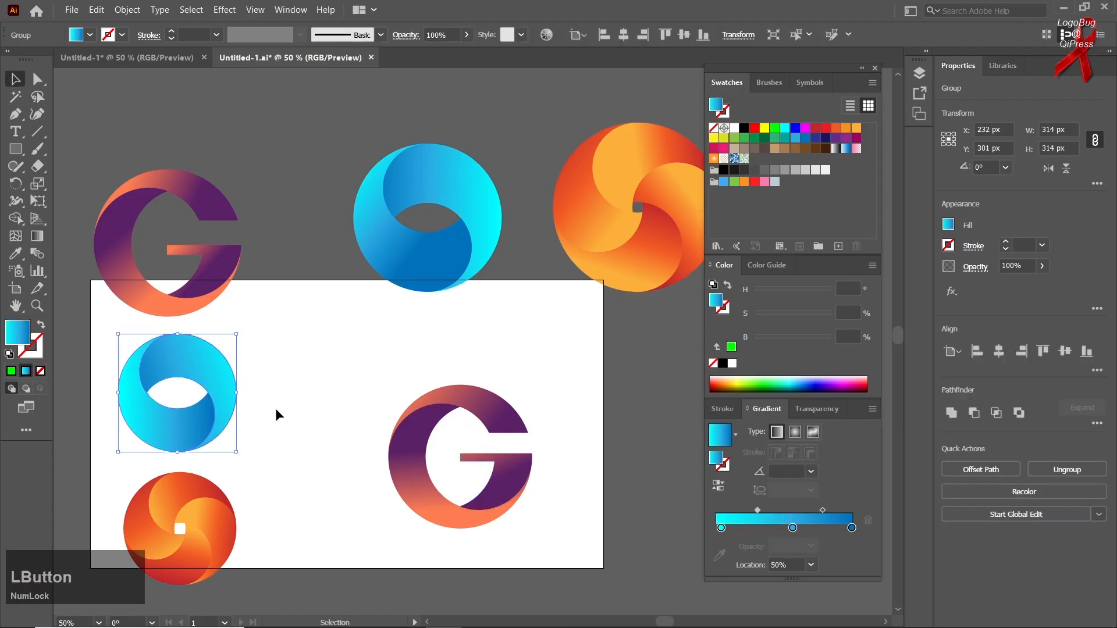
scroll(277, 411, "down", 1)
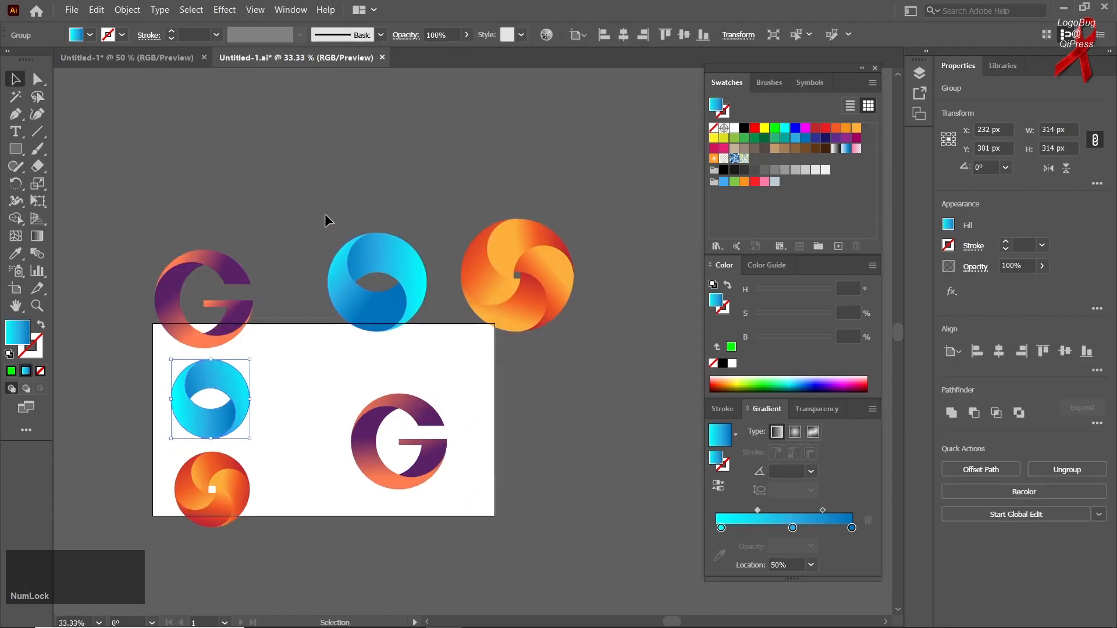
left_click(356, 250)
left_click_drag(578, 199, 475, 343)
left_click_drag(443, 385, 325, 501)
key("ctrl+g")
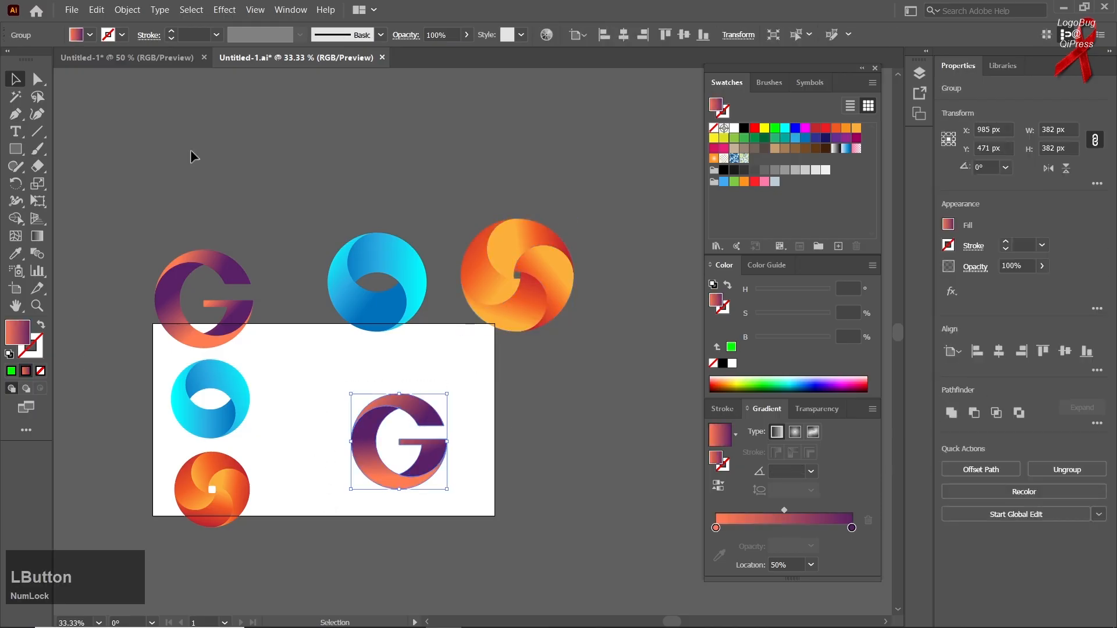
left_click(299, 172)
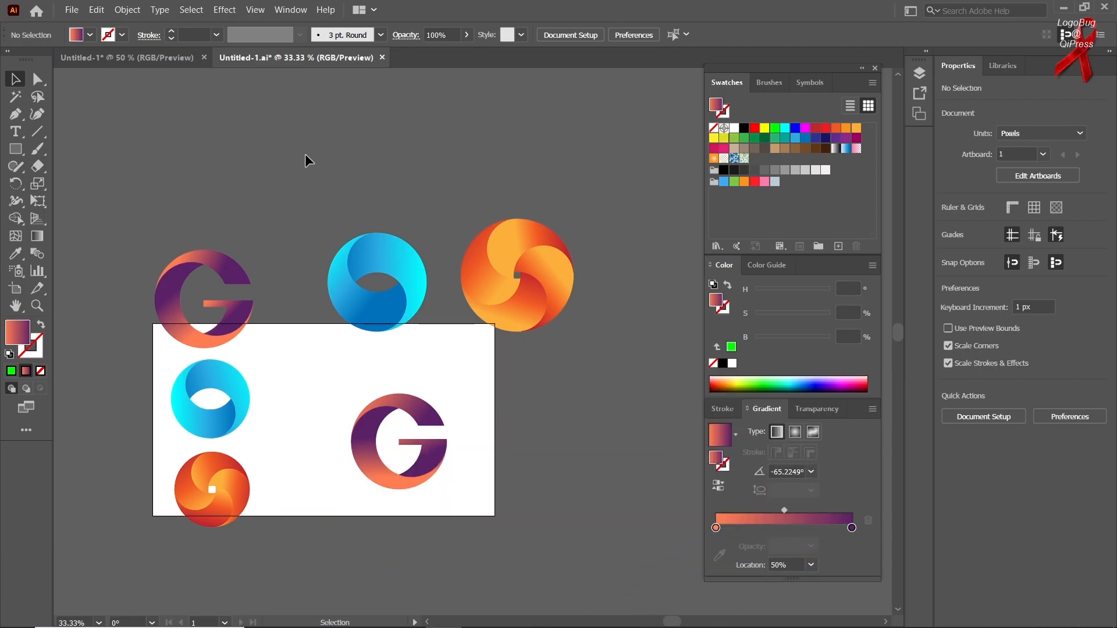
scroll(212, 324, "up", 1)
left_click_drag(230, 334, 388, 472)
left_click_drag(479, 515, 527, 476)
left_click_drag(377, 476, 379, 501)
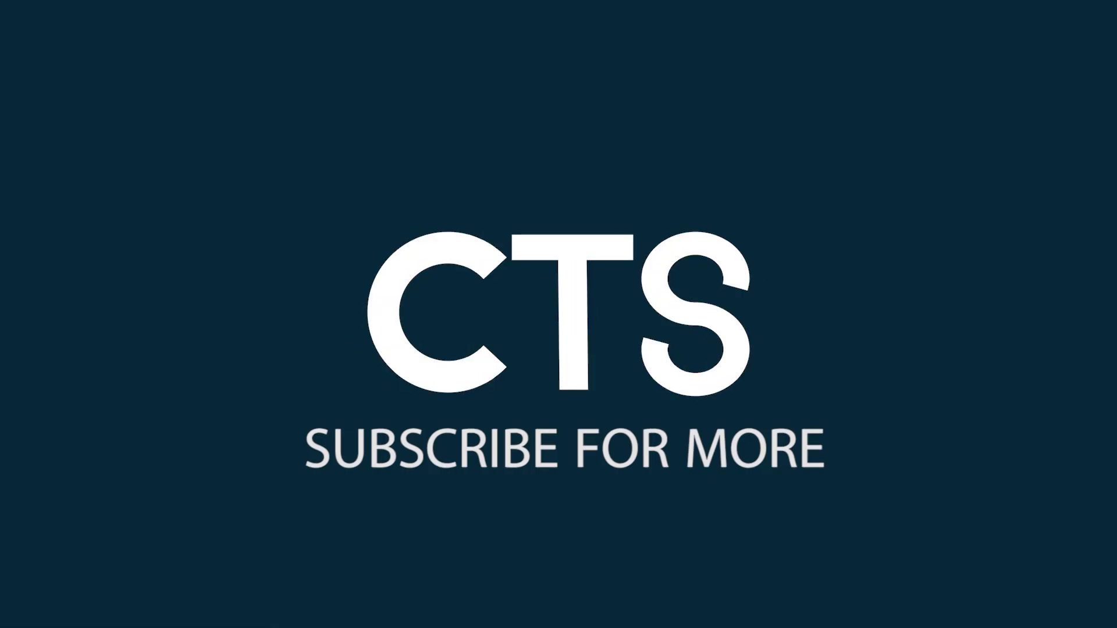